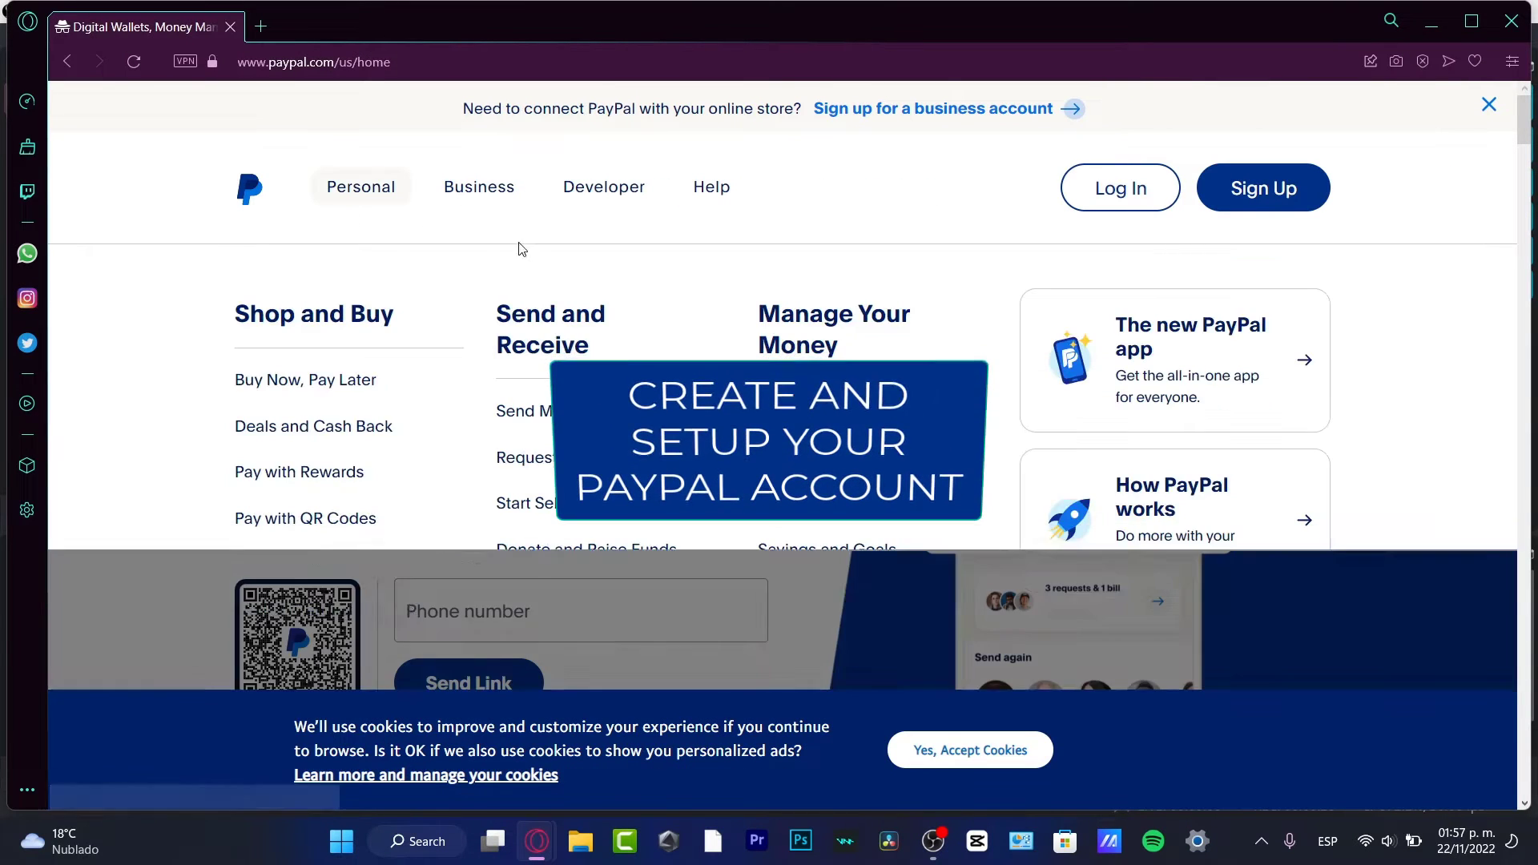
# Step: Accept the cookie notice, then look over the phone number field and the headline text
pyautogui.moveTo(481, 189)
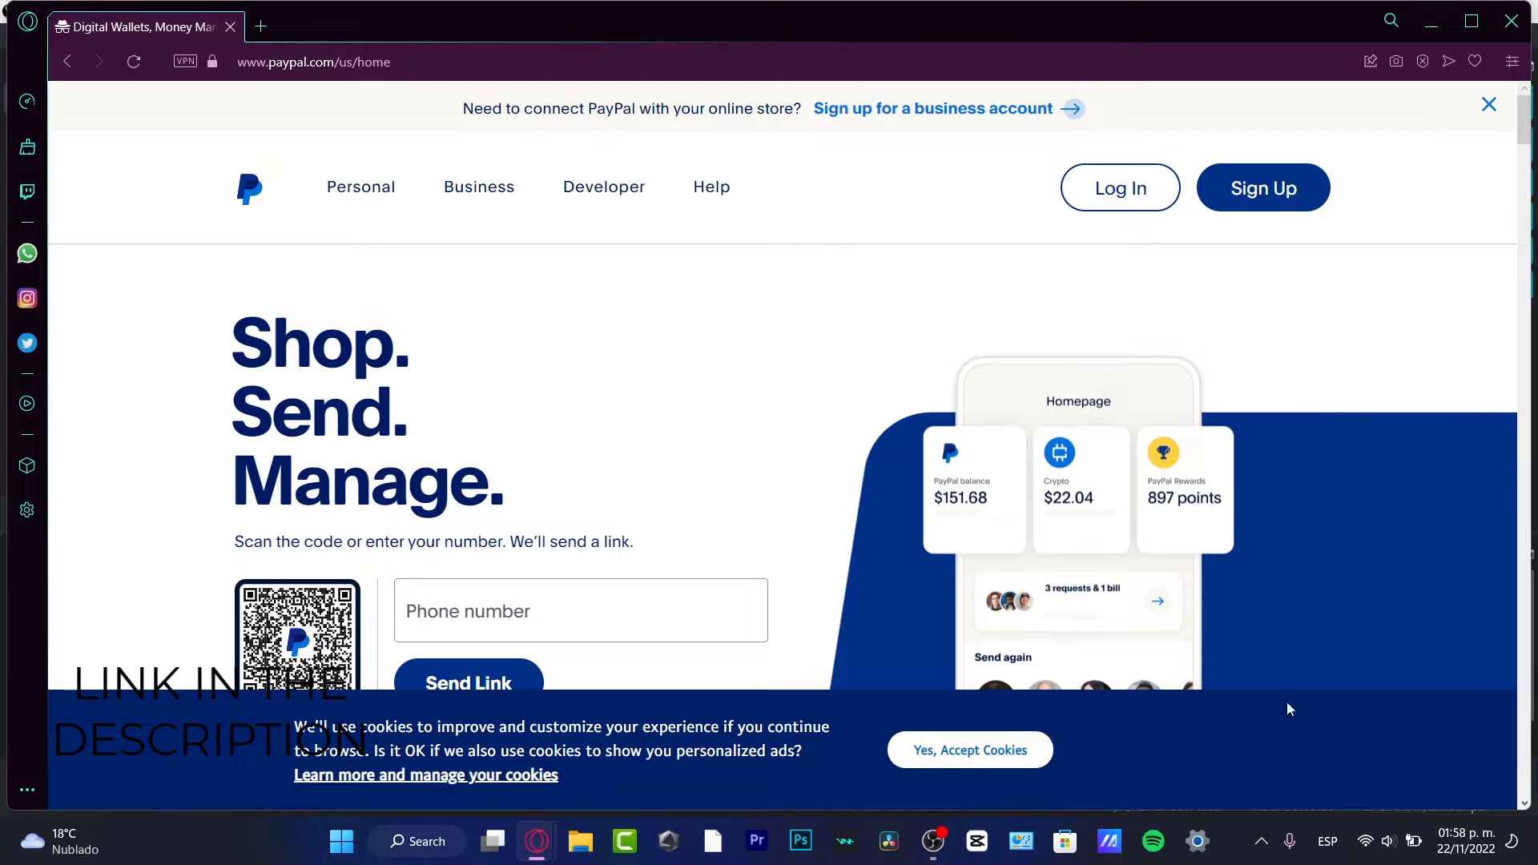
pyautogui.click(991, 756)
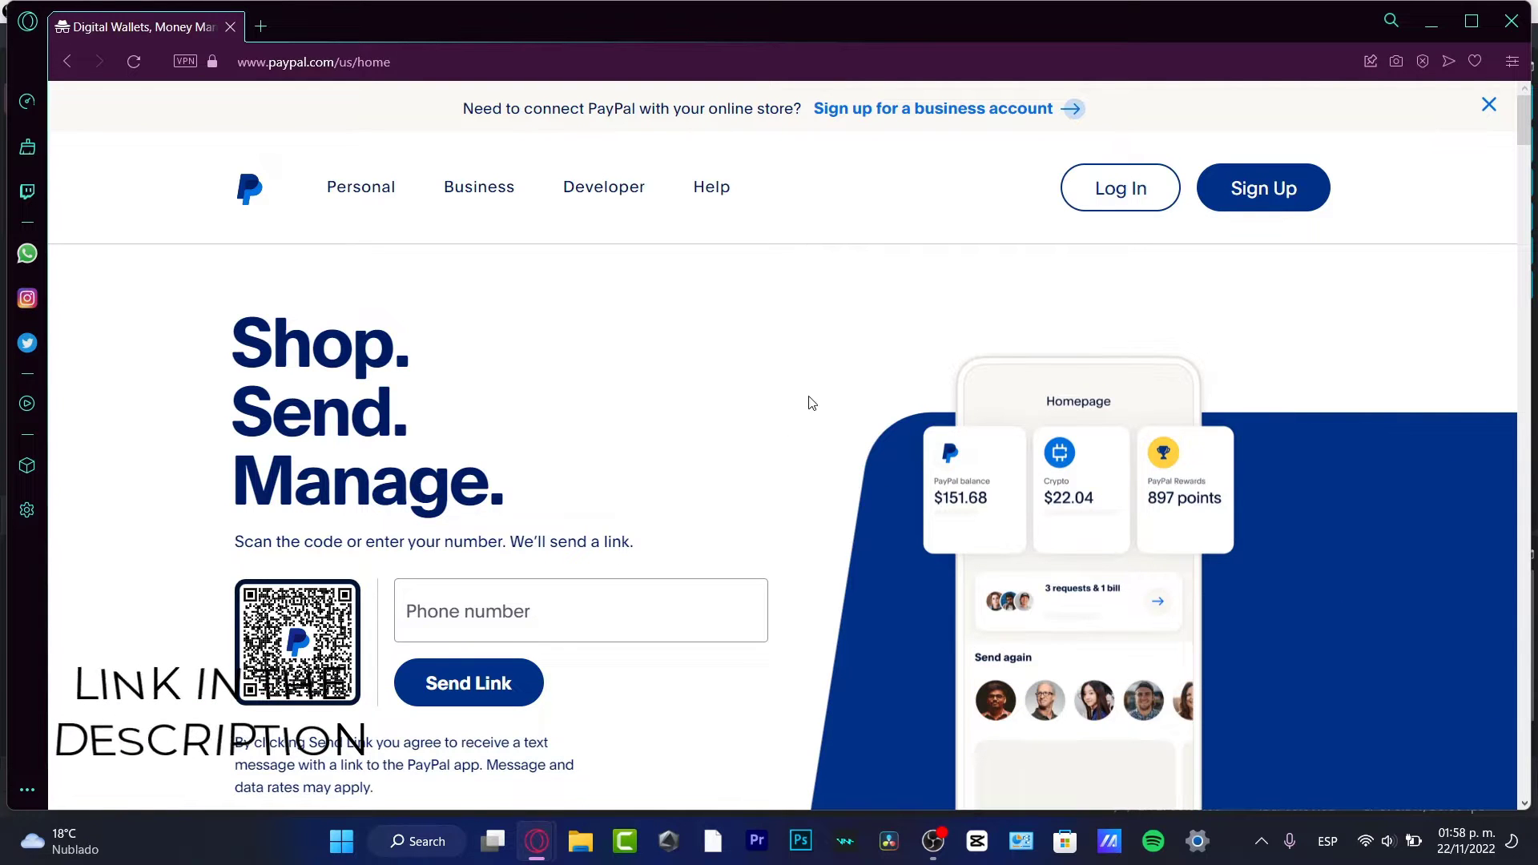
pyautogui.scroll(-3, 850, 405)
pyautogui.scroll(3, 893, 412)
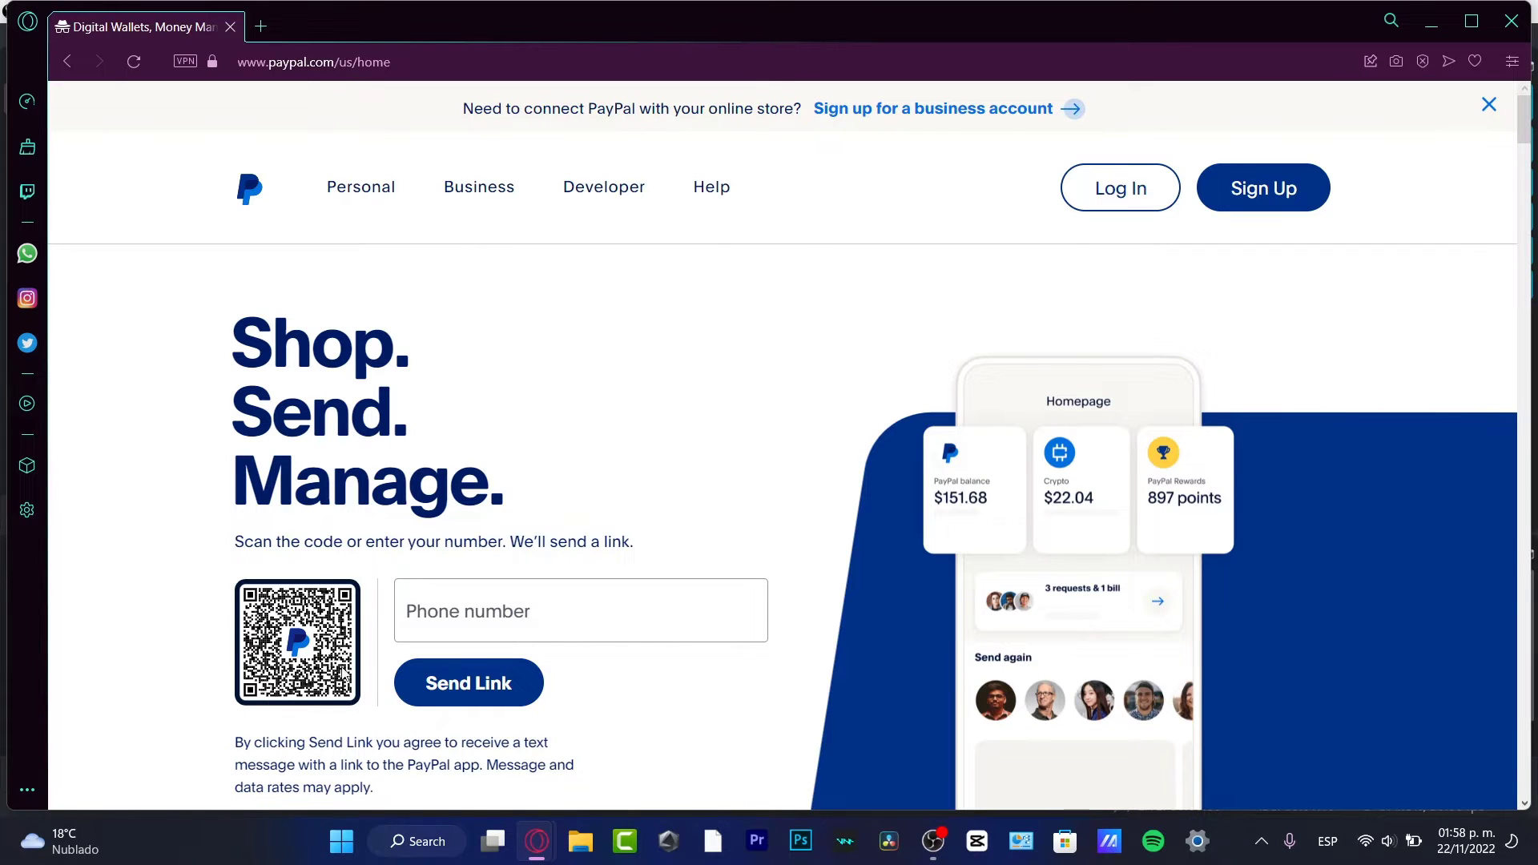
pyautogui.click(487, 633)
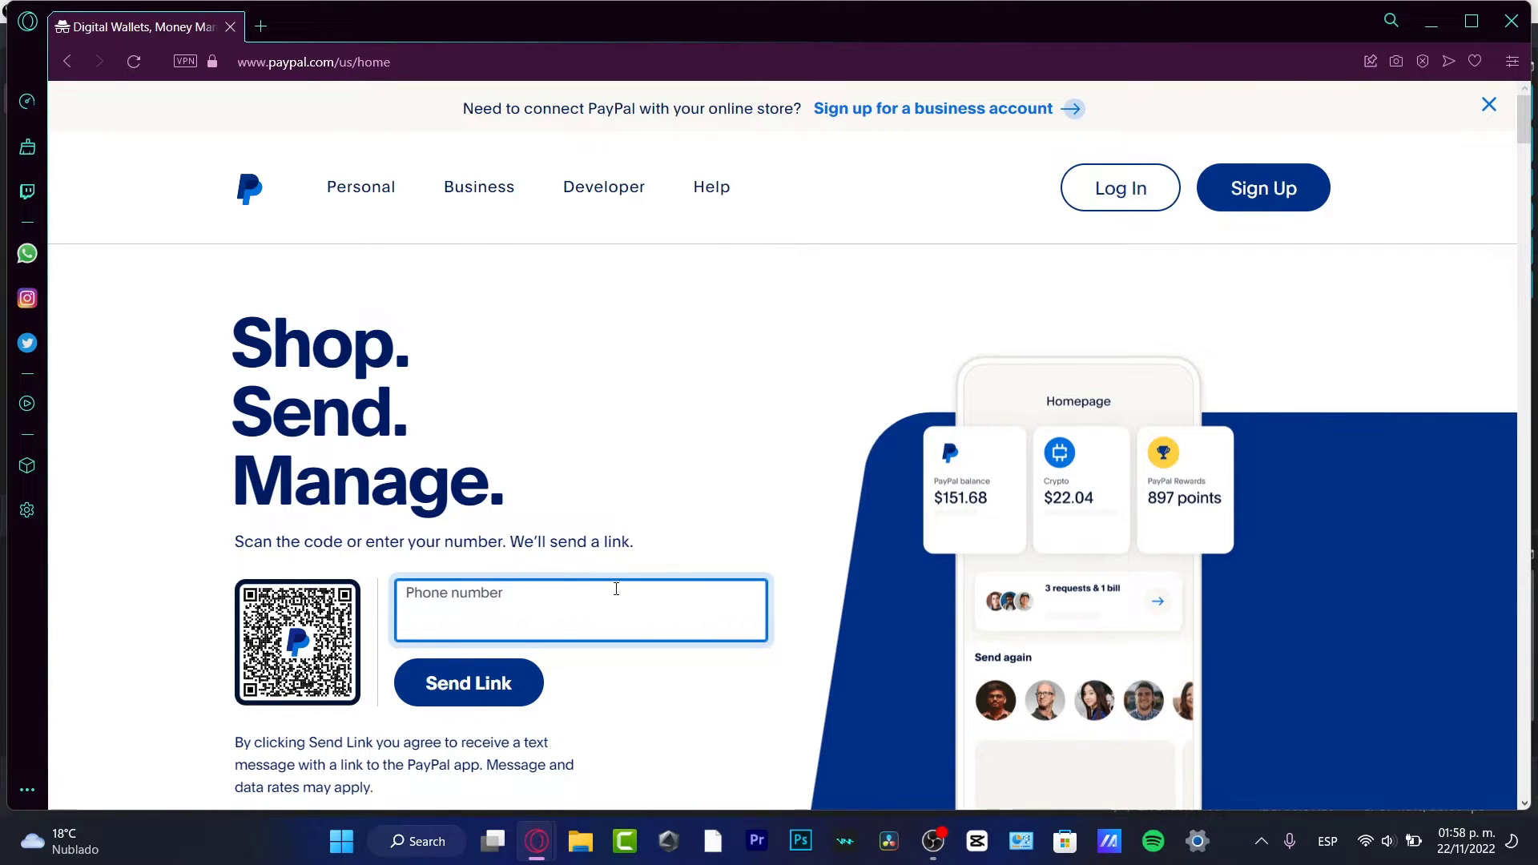
pyautogui.moveTo(513, 544); pyautogui.dragTo(636, 558)
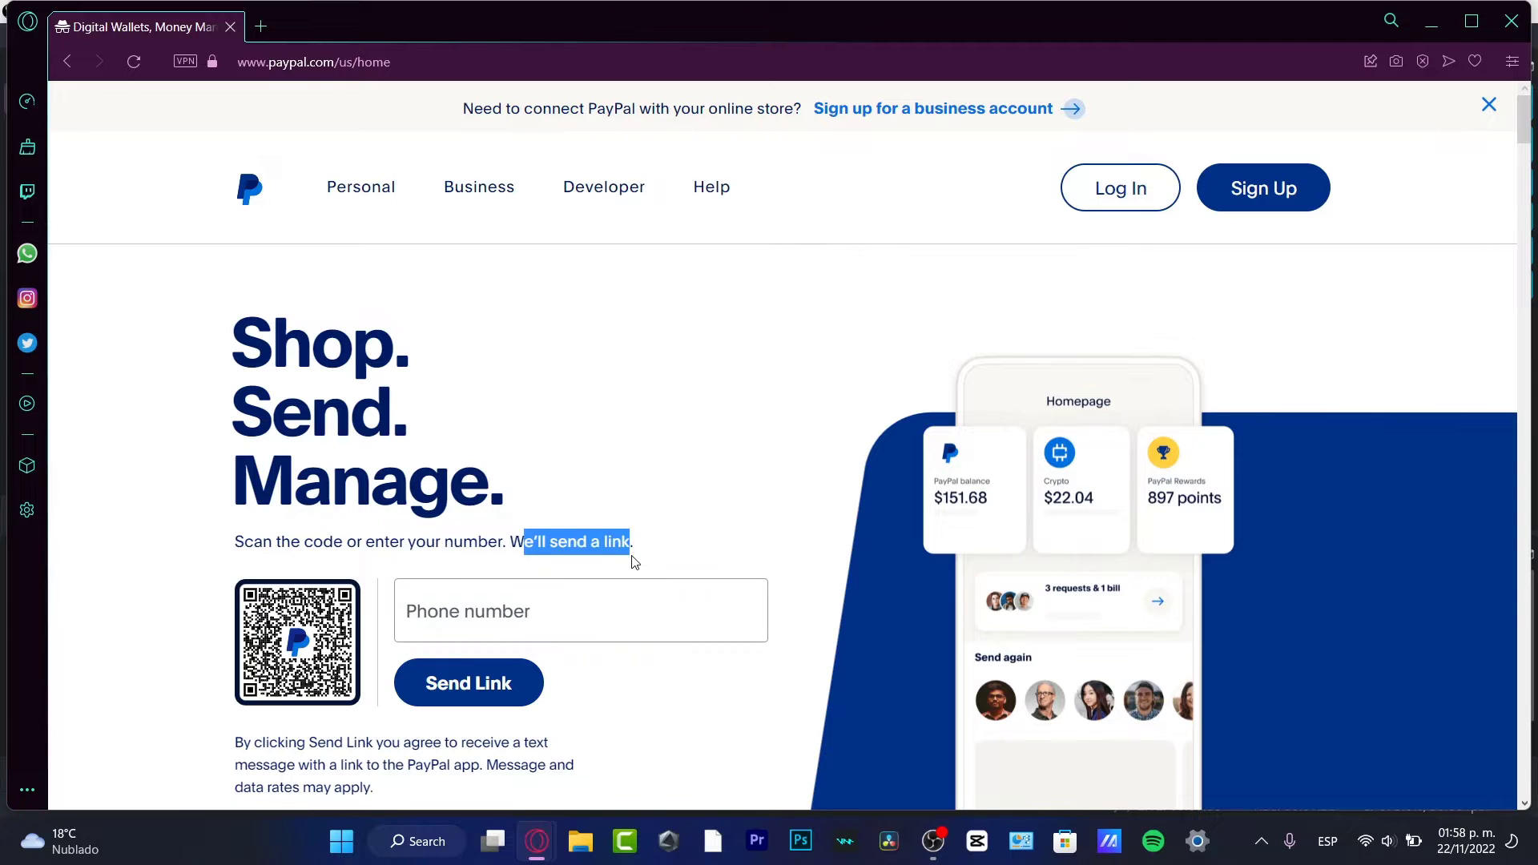
pyautogui.click(647, 555)
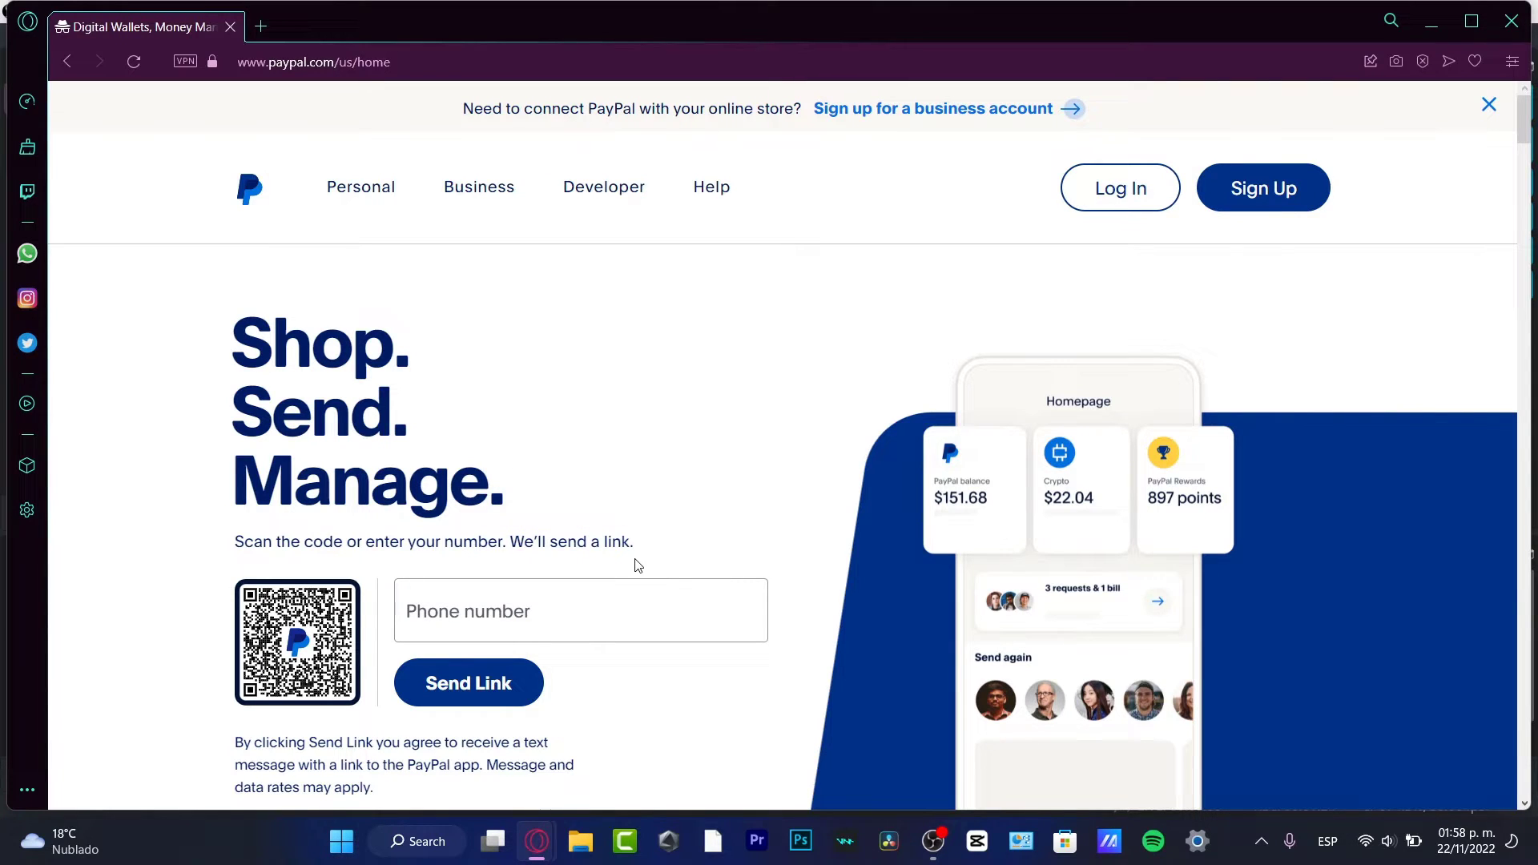
# Step: Start a new signup and scroll through the Personal and Business account cards
pyautogui.click(1226, 198)
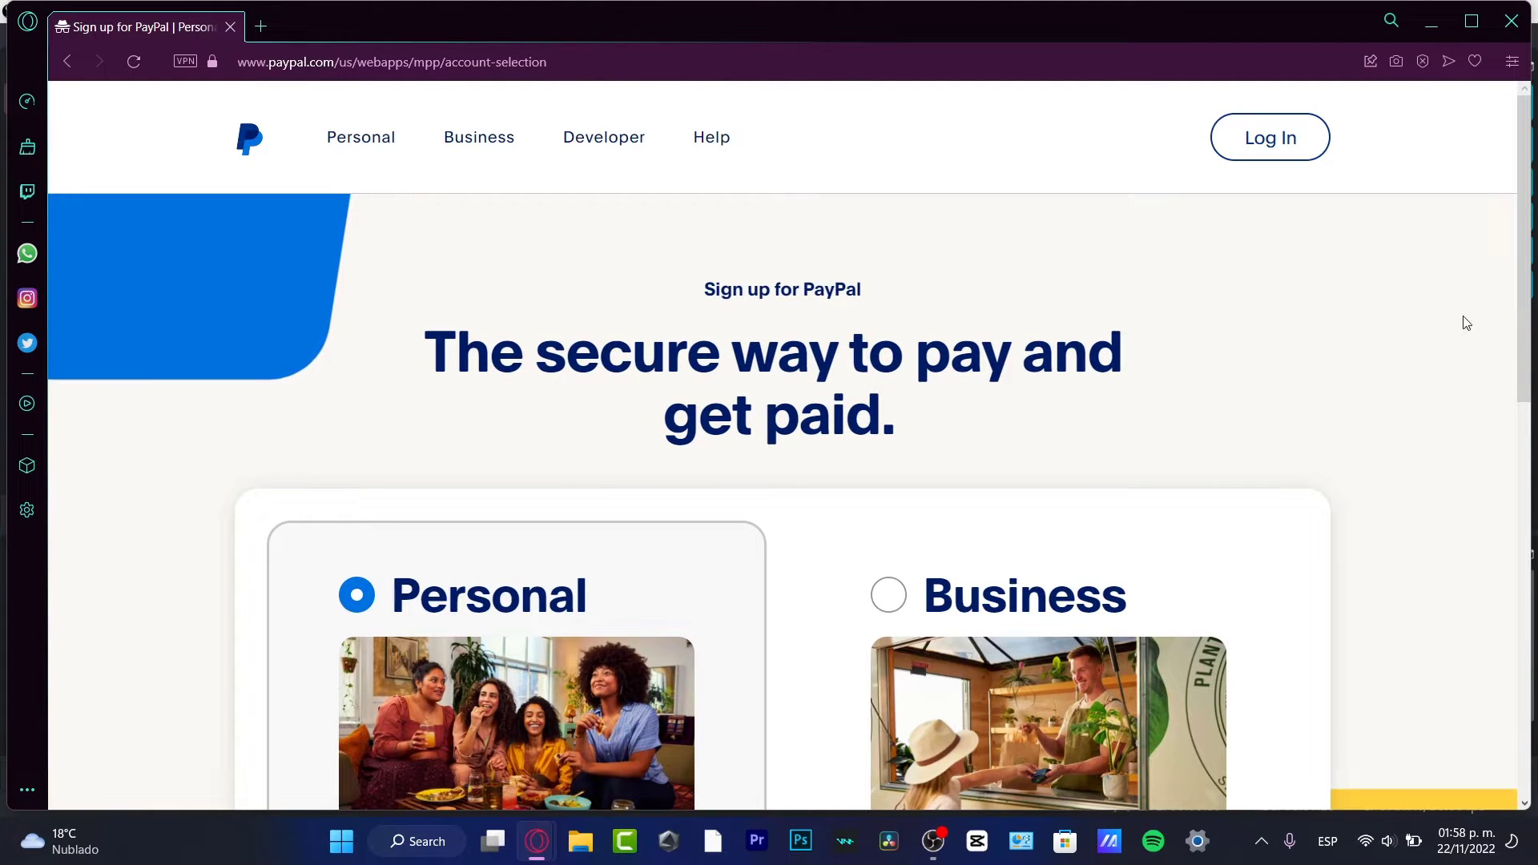
pyautogui.scroll(-2, 1529, 174)
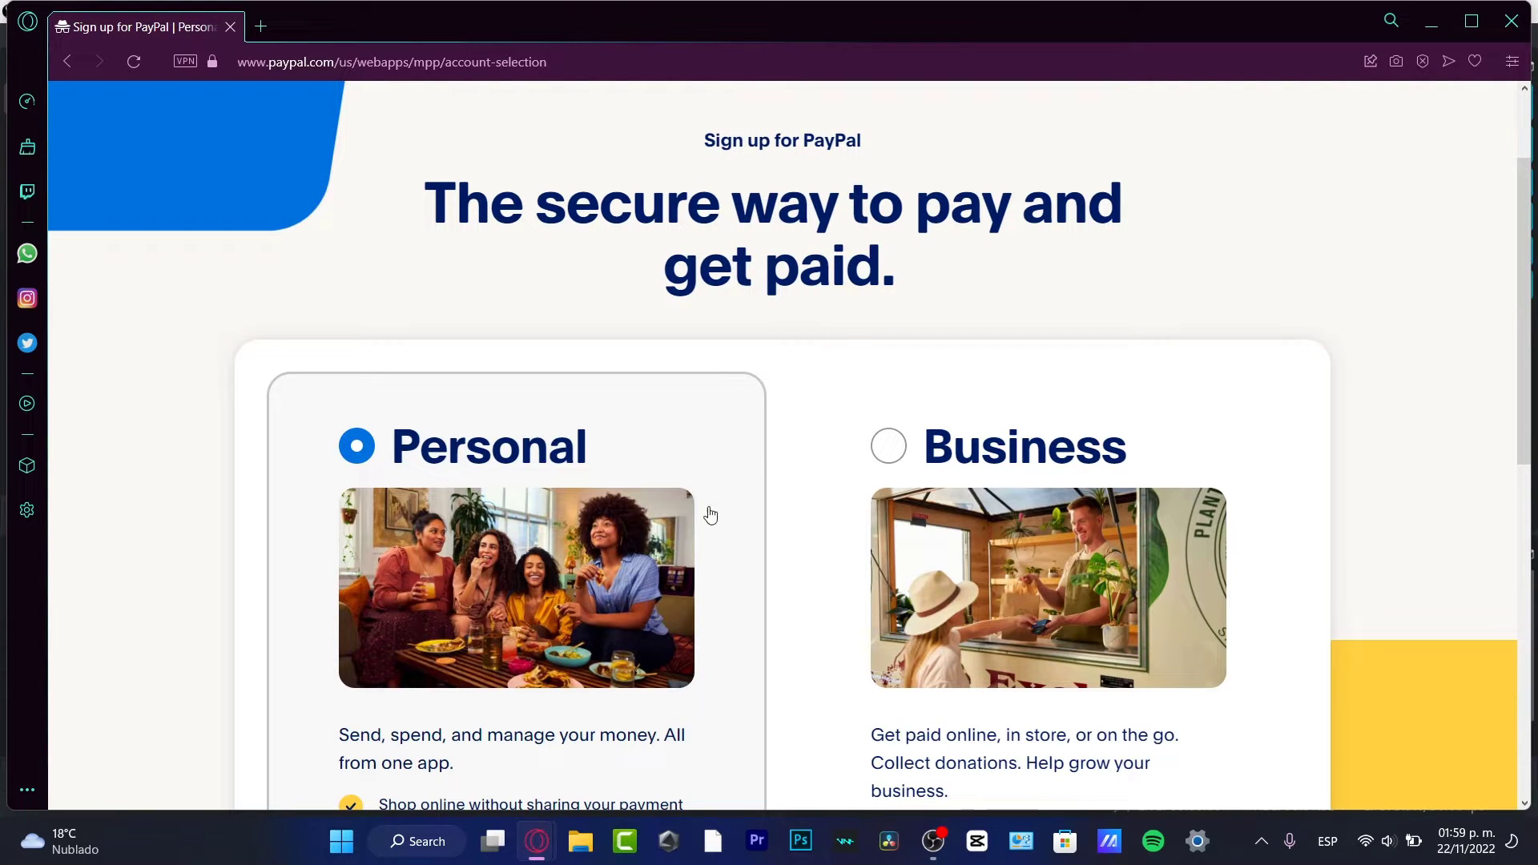
pyautogui.scroll(-4, 710, 515)
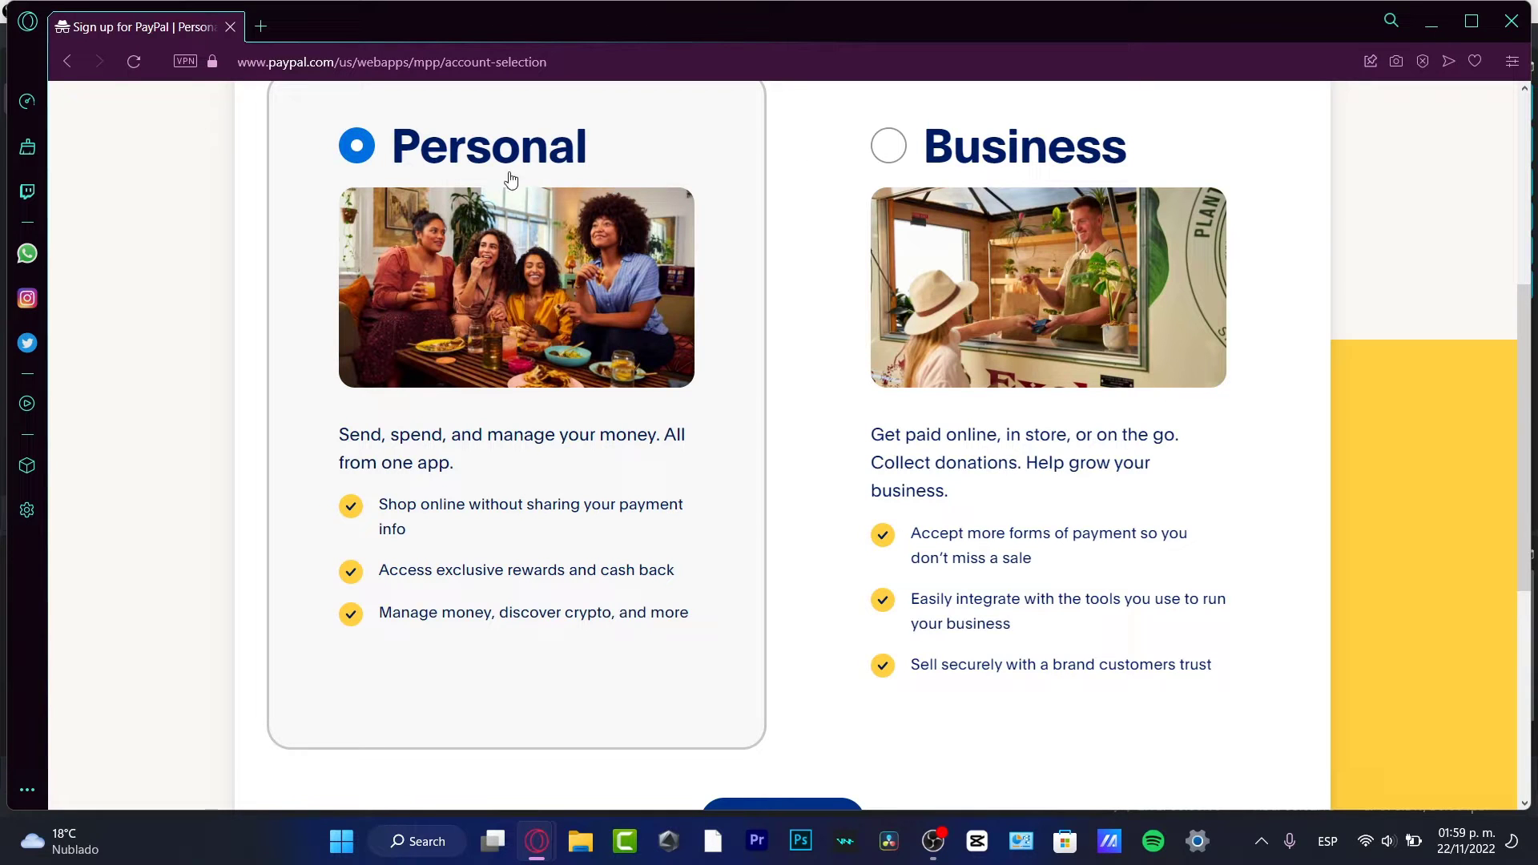
pyautogui.scroll(-4, 828, 625)
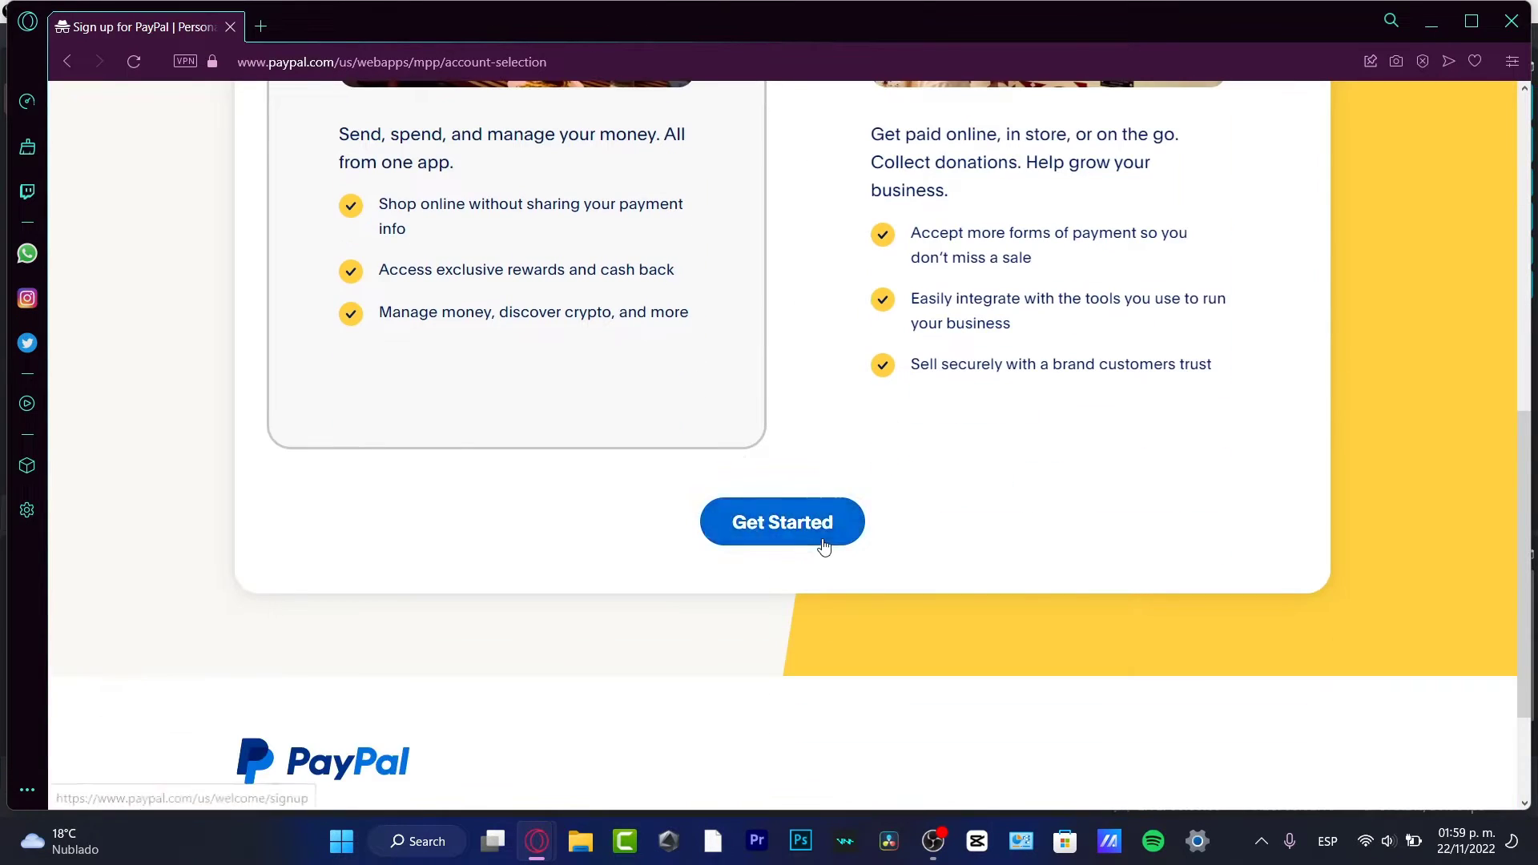
# Step: Switch the signup page to English and choose United States as the country
pyautogui.click(779, 521)
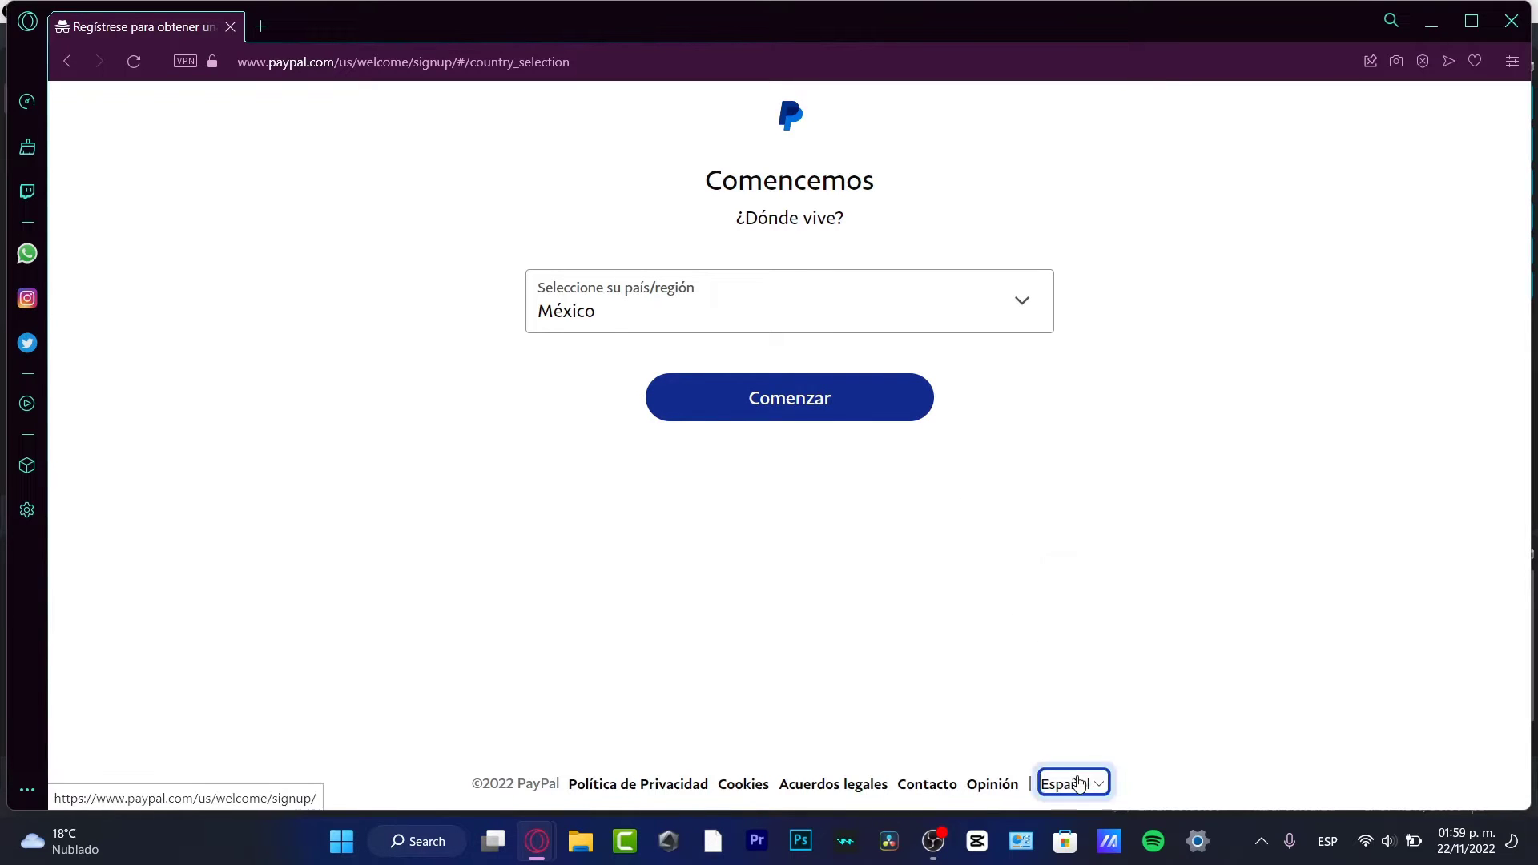
pyautogui.click(1071, 784)
pyautogui.click(1130, 593)
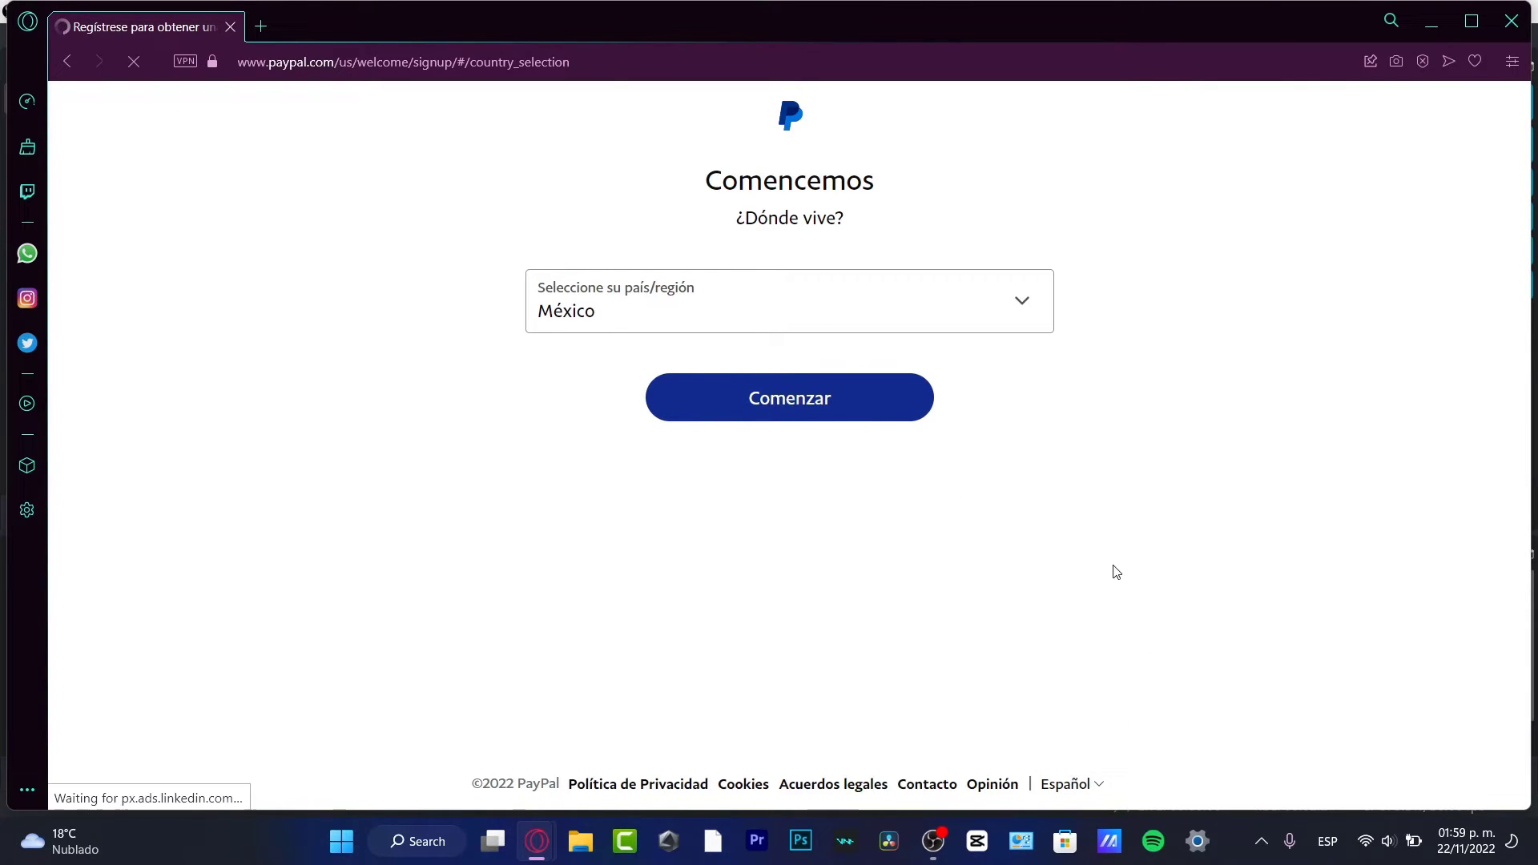
pyautogui.click(675, 320)
pyautogui.scroll(-20, 731, 428)
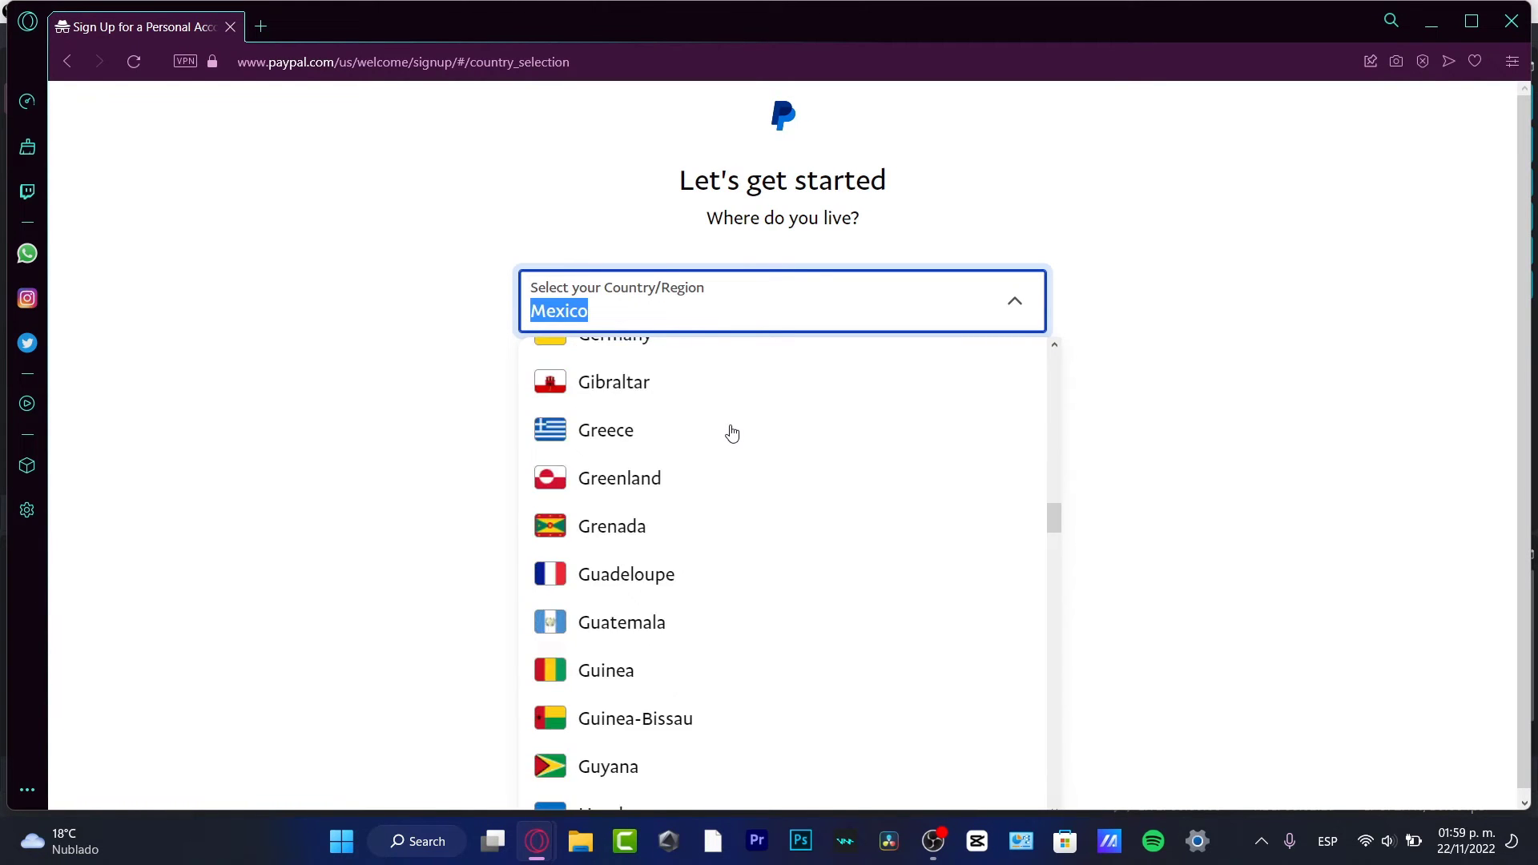
pyautogui.click(673, 362)
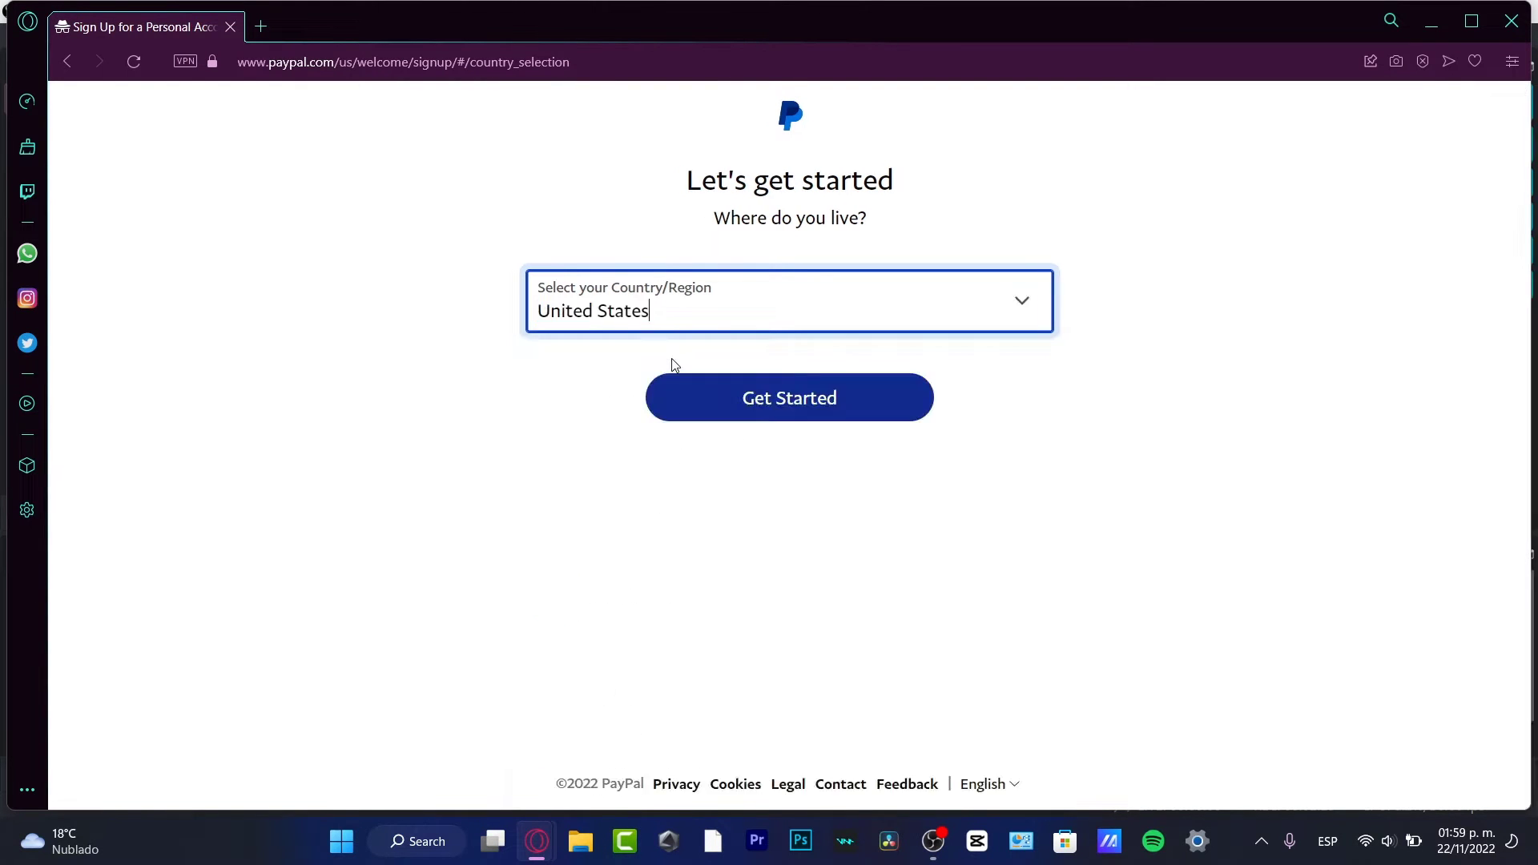
# Step: Continue to the mobile number step and enter the mobile number
pyautogui.click(773, 401)
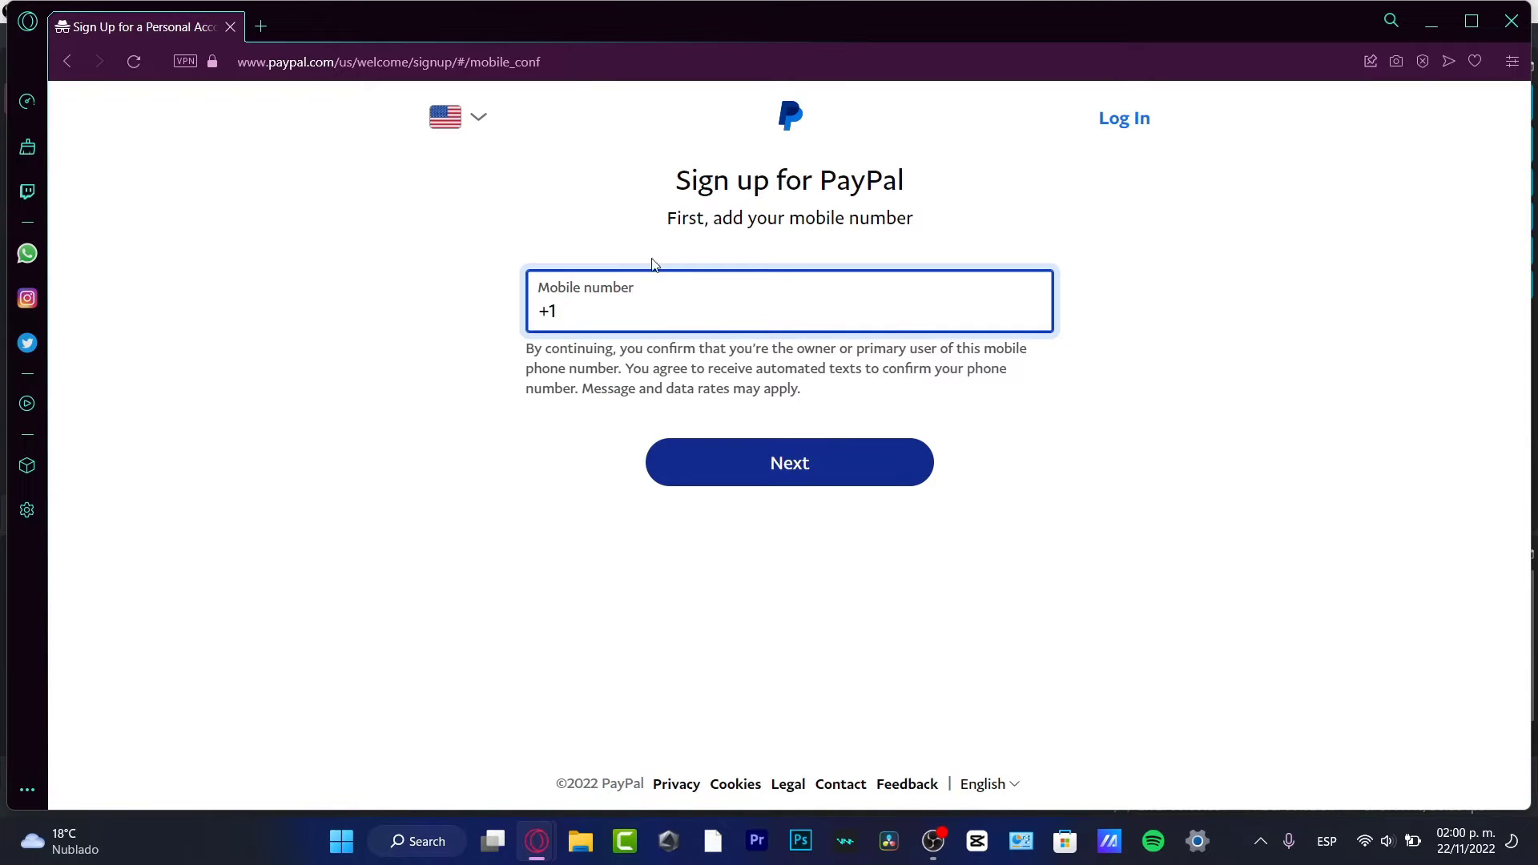
pyautogui.tripleClick(577, 285)
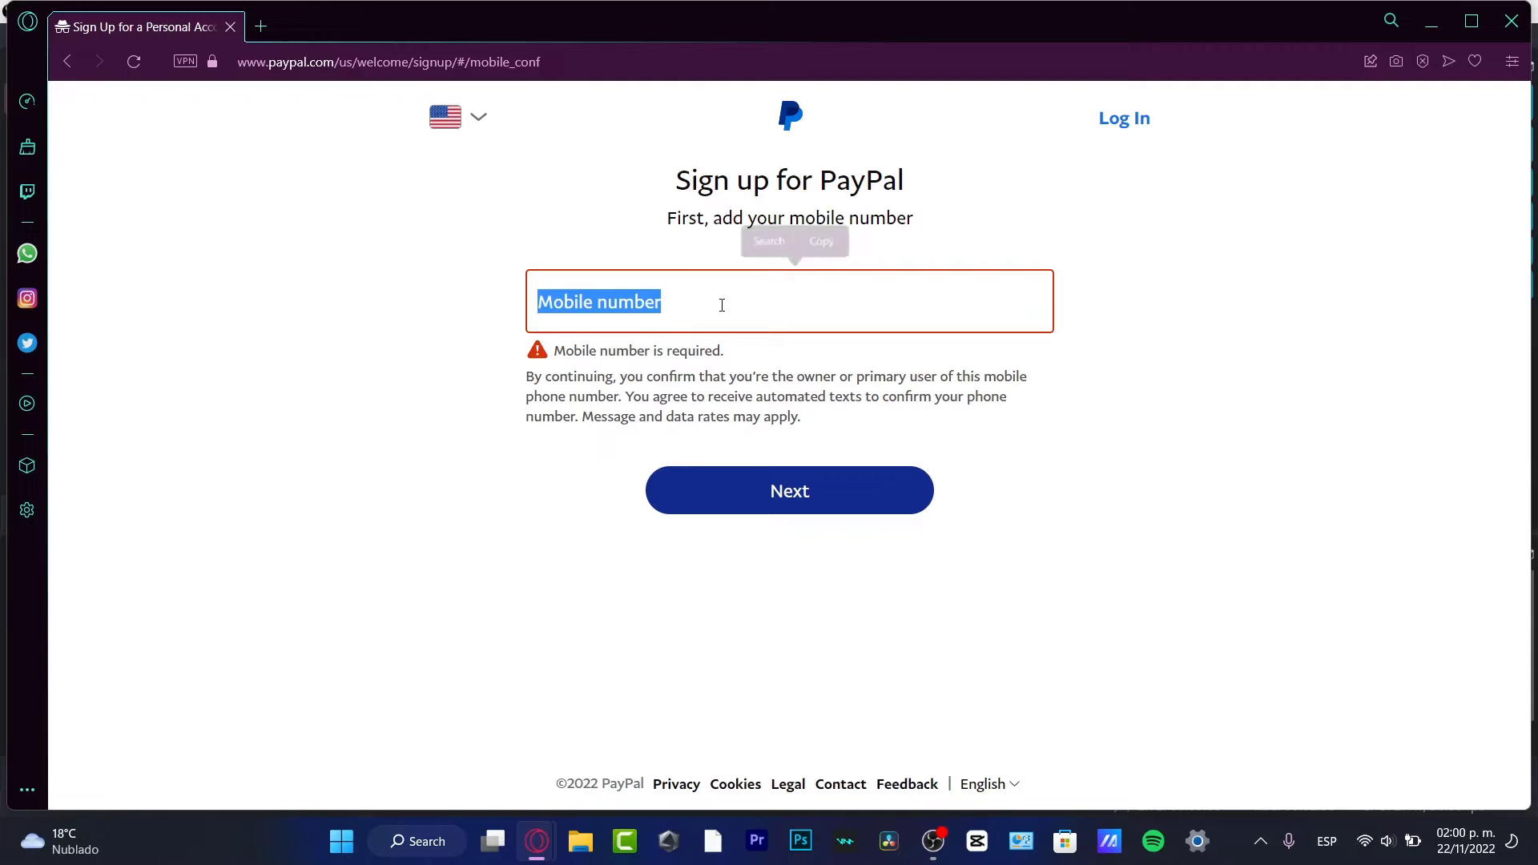
pyautogui.click(664, 302)
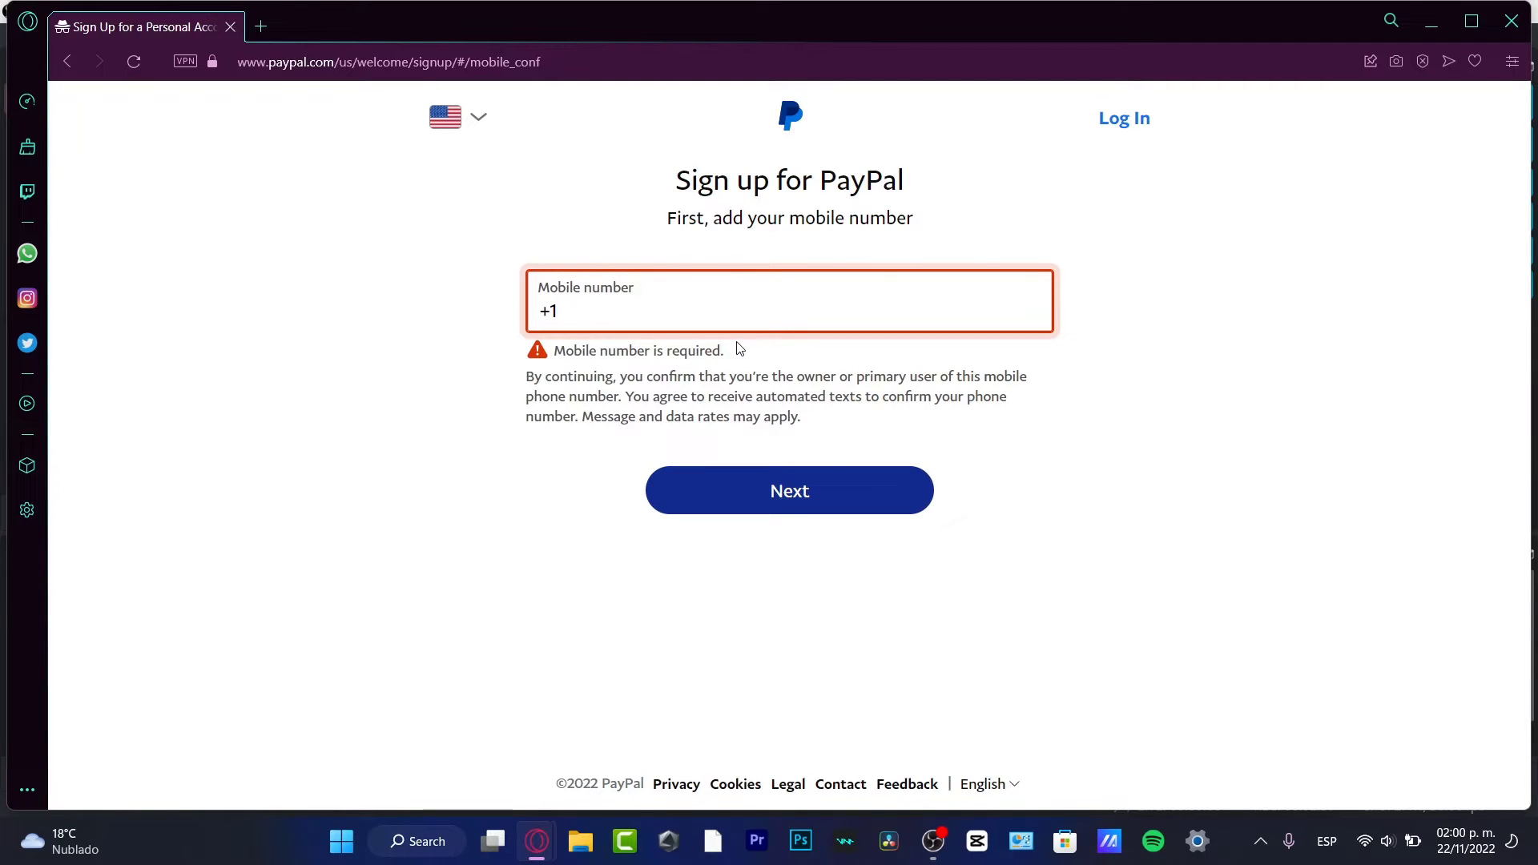
pyautogui.write('789567456')
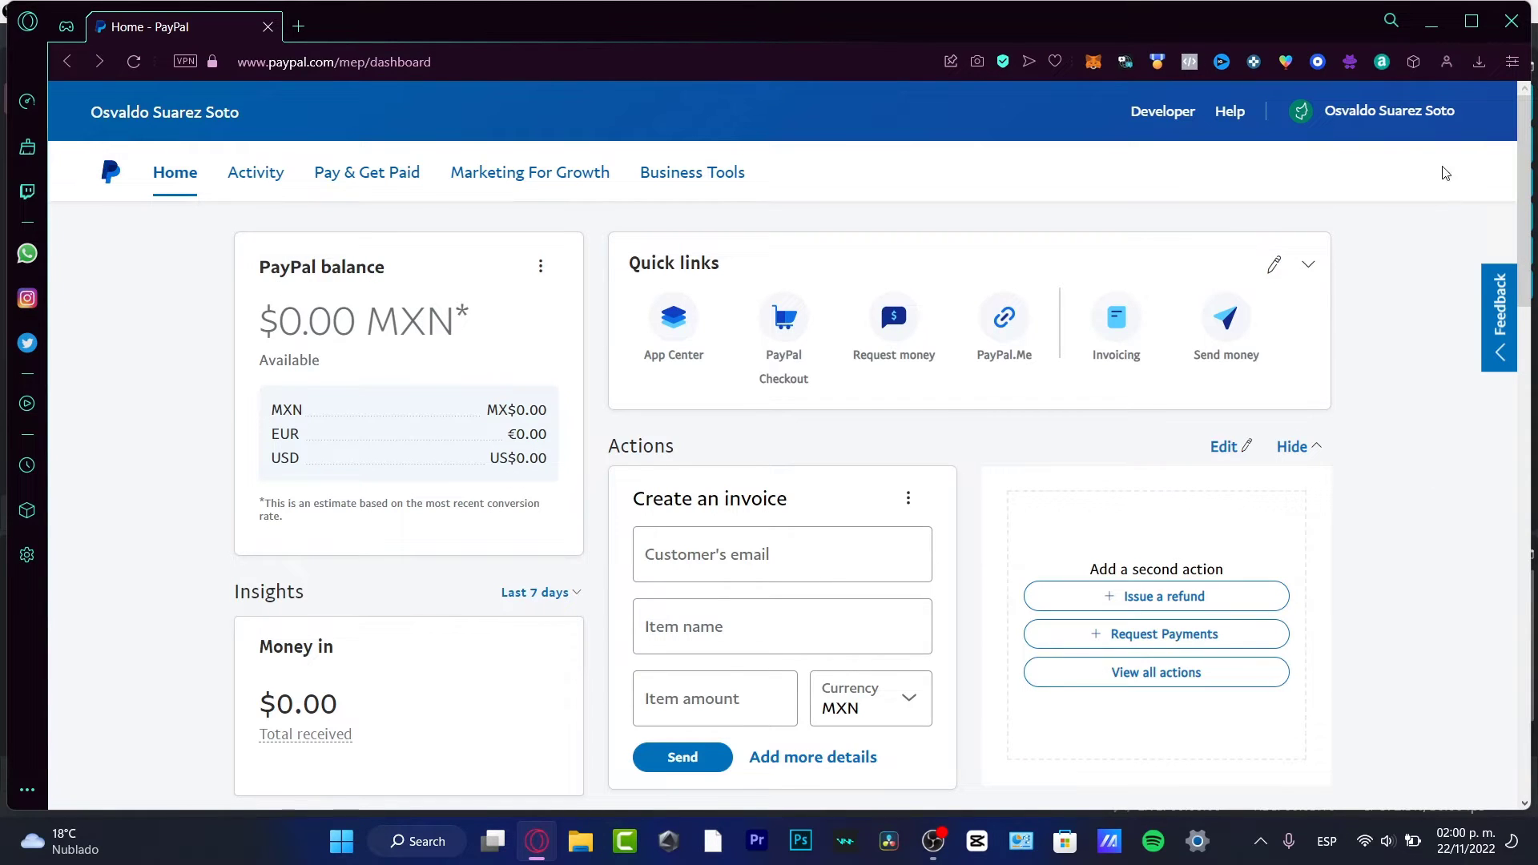
# Step: Open Profile Settings from the account menu and confirm the account type reads Business
pyautogui.click(1402, 114)
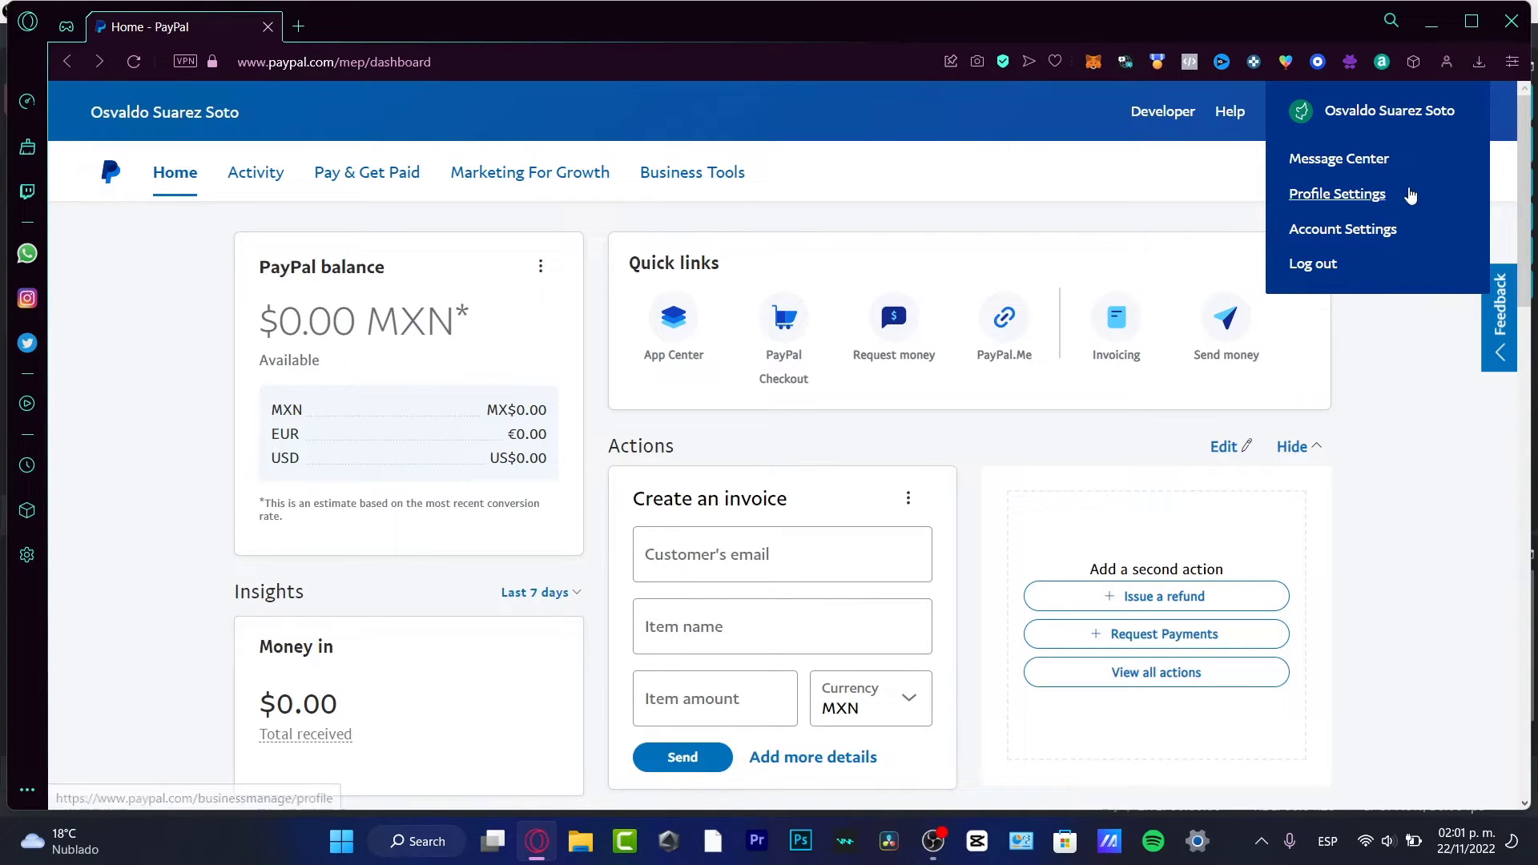
pyautogui.click(1352, 208)
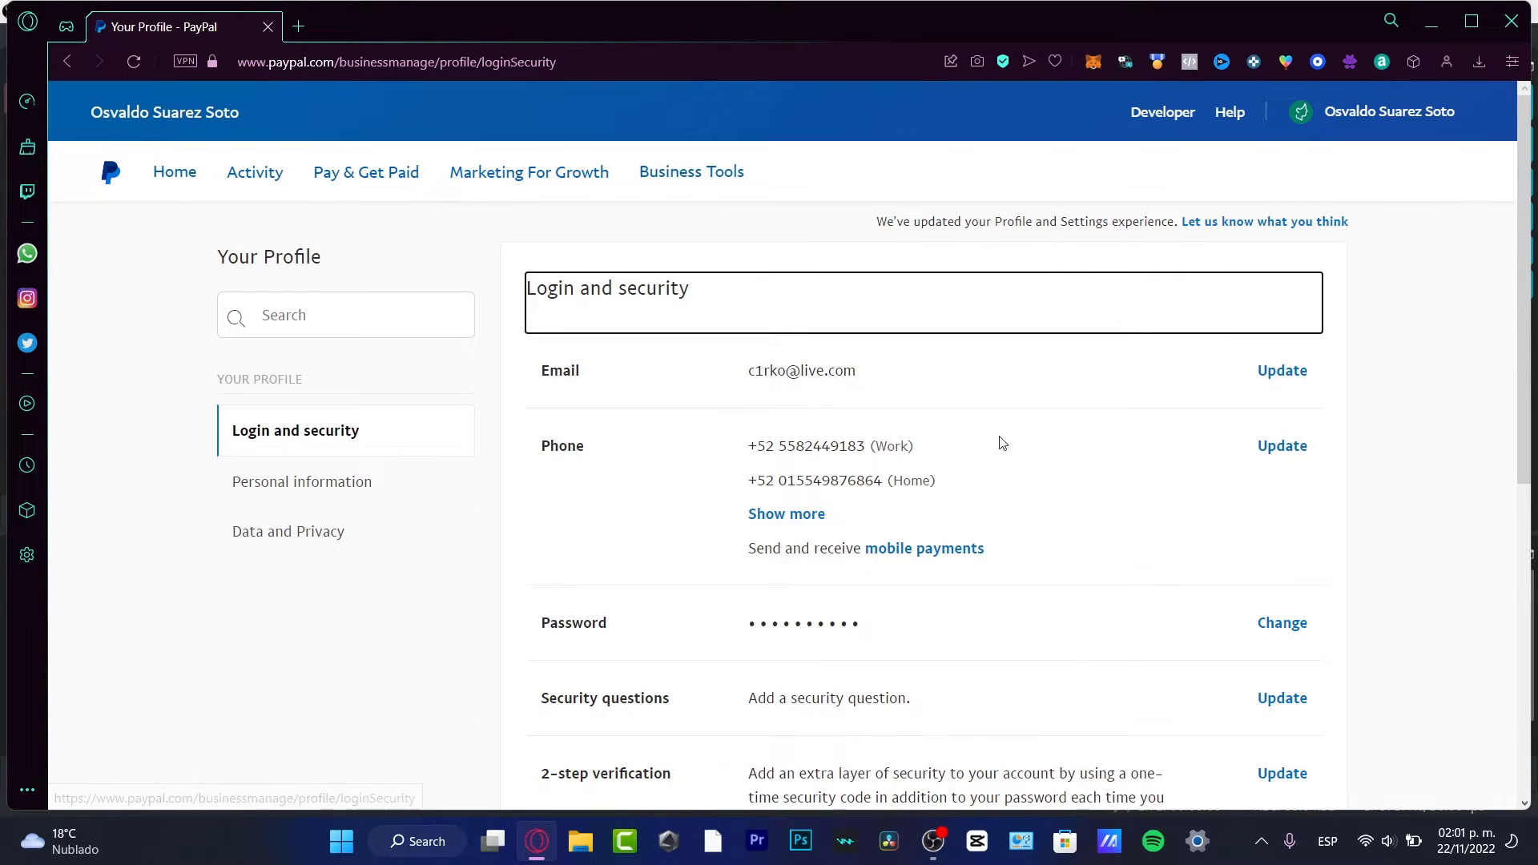
pyautogui.scroll(-7, 1102, 455)
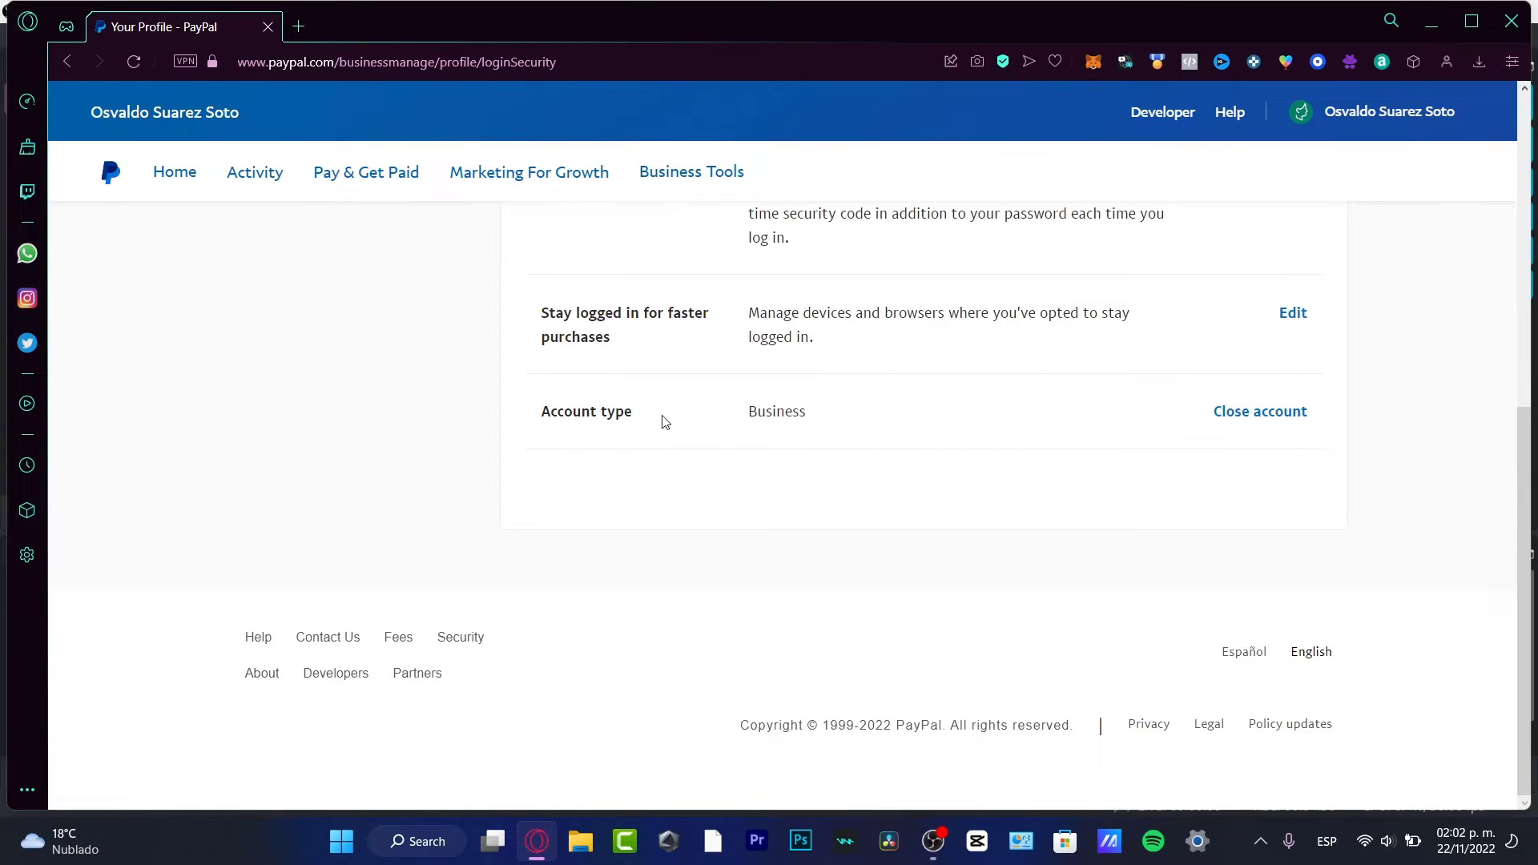
pyautogui.moveTo(657, 421); pyautogui.dragTo(529, 420)
pyautogui.click(530, 420)
pyautogui.moveTo(828, 419); pyautogui.dragTo(739, 419)
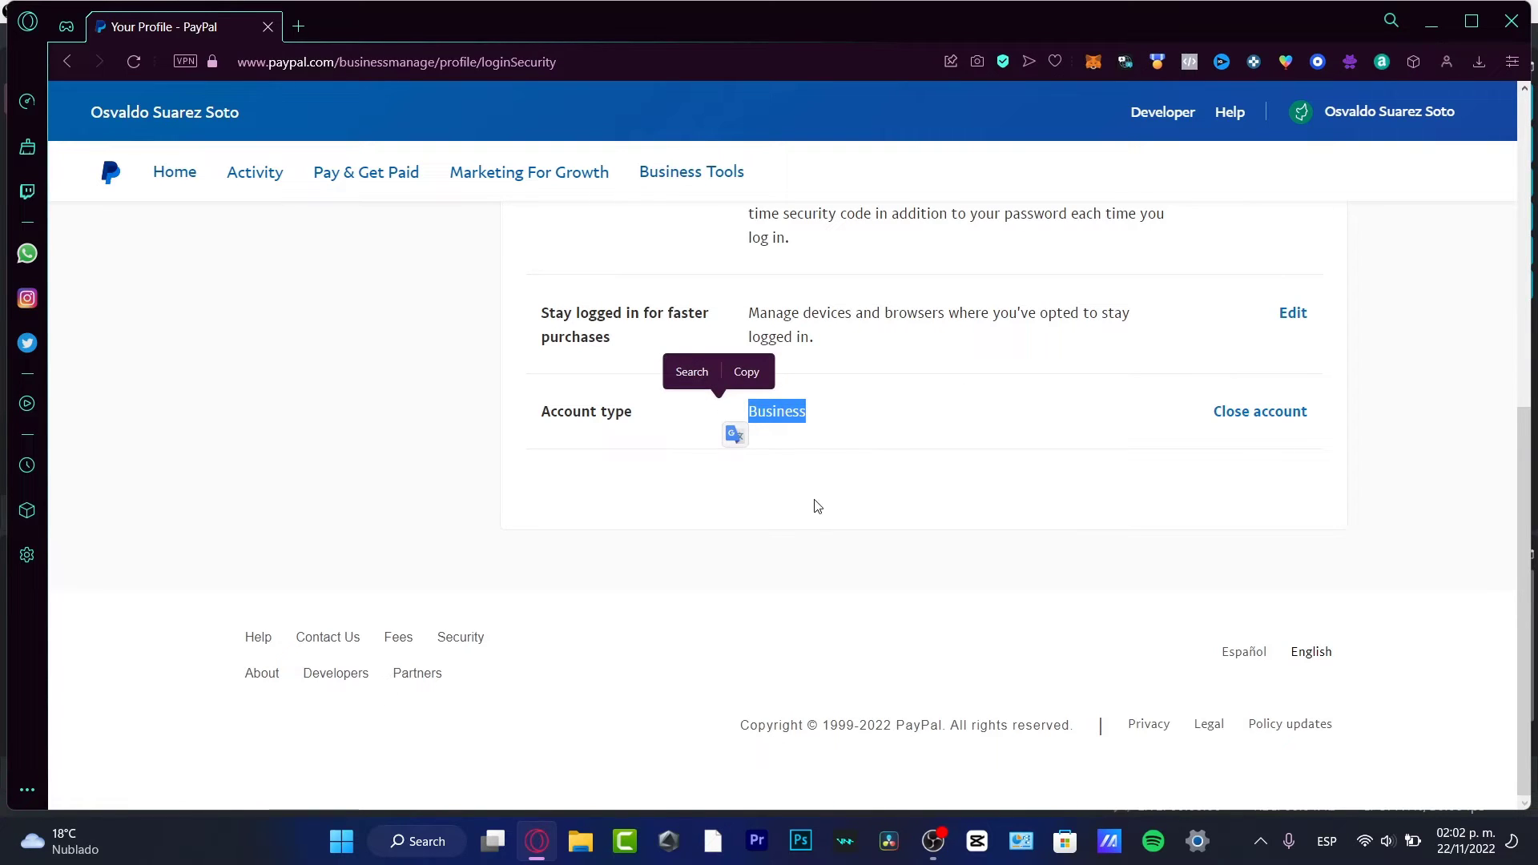
pyautogui.click(815, 423)
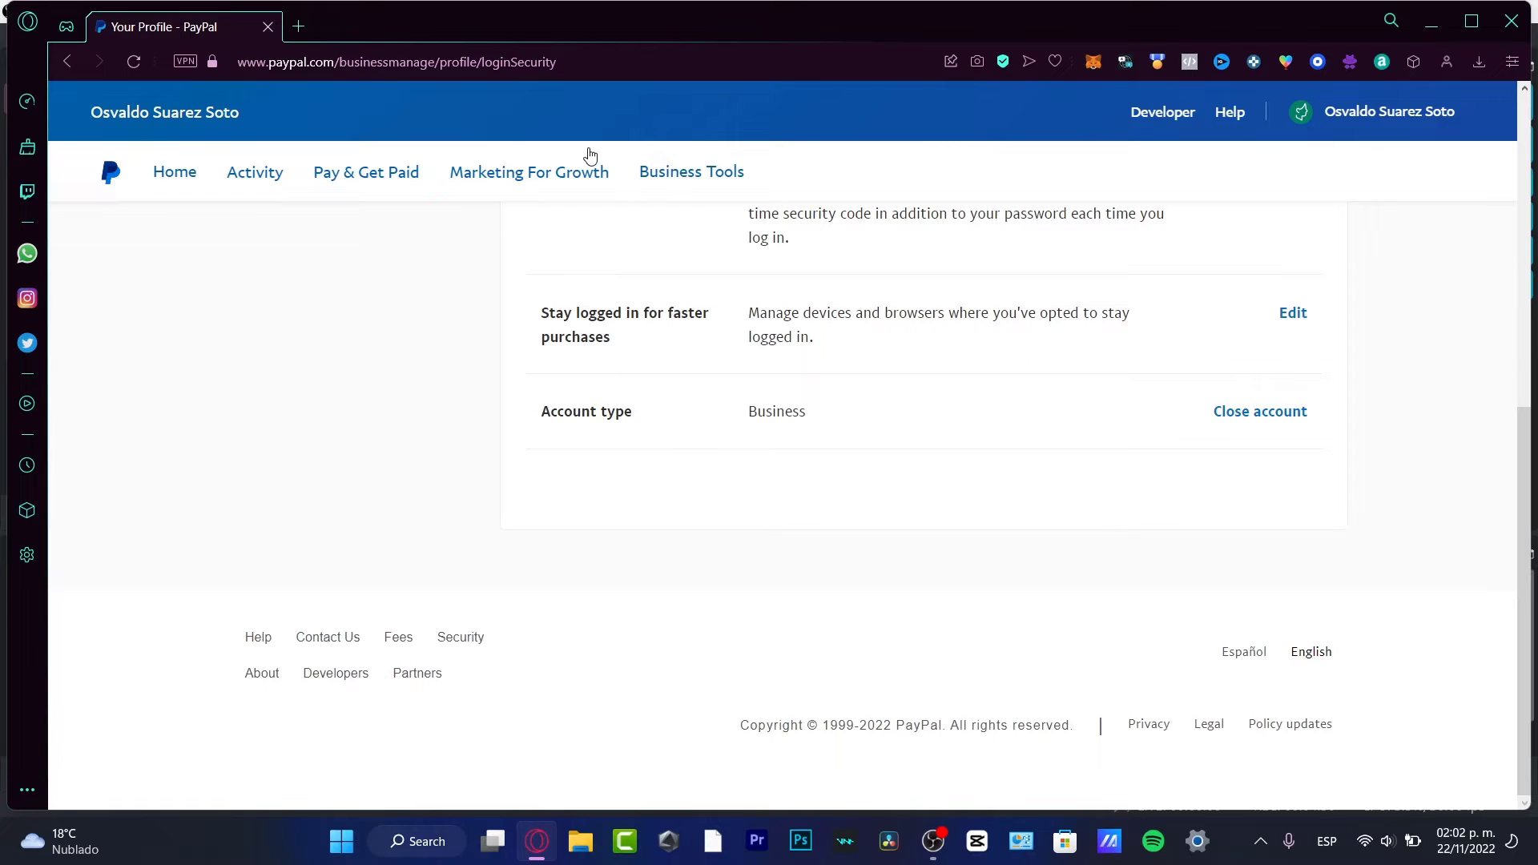
# Step: Browse the Business Tools catalogue, then return to the Home dashboard
pyautogui.click(681, 178)
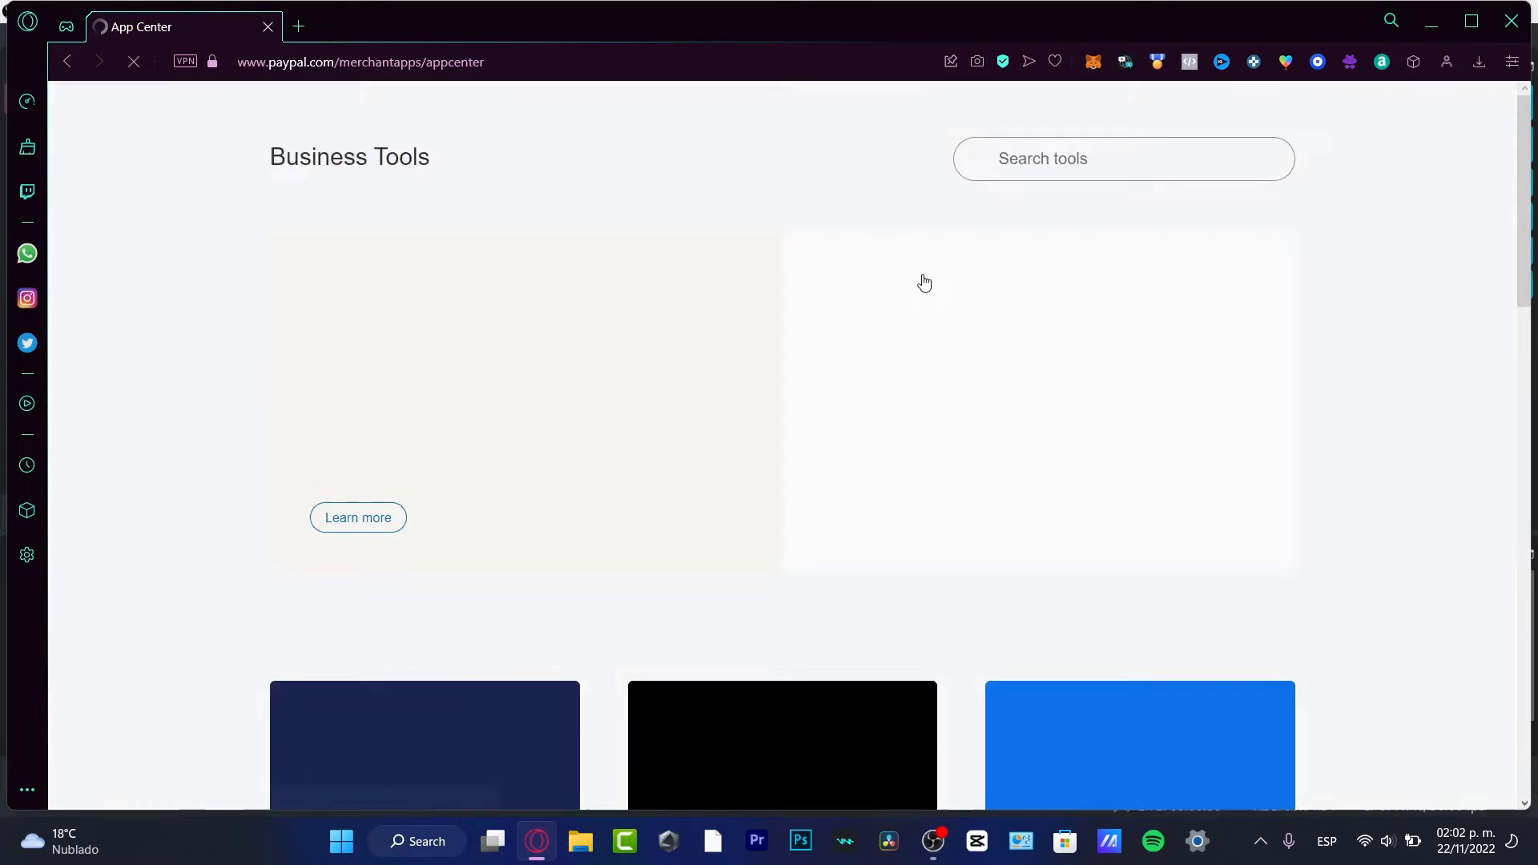
pyautogui.scroll(-3, 1368, 447)
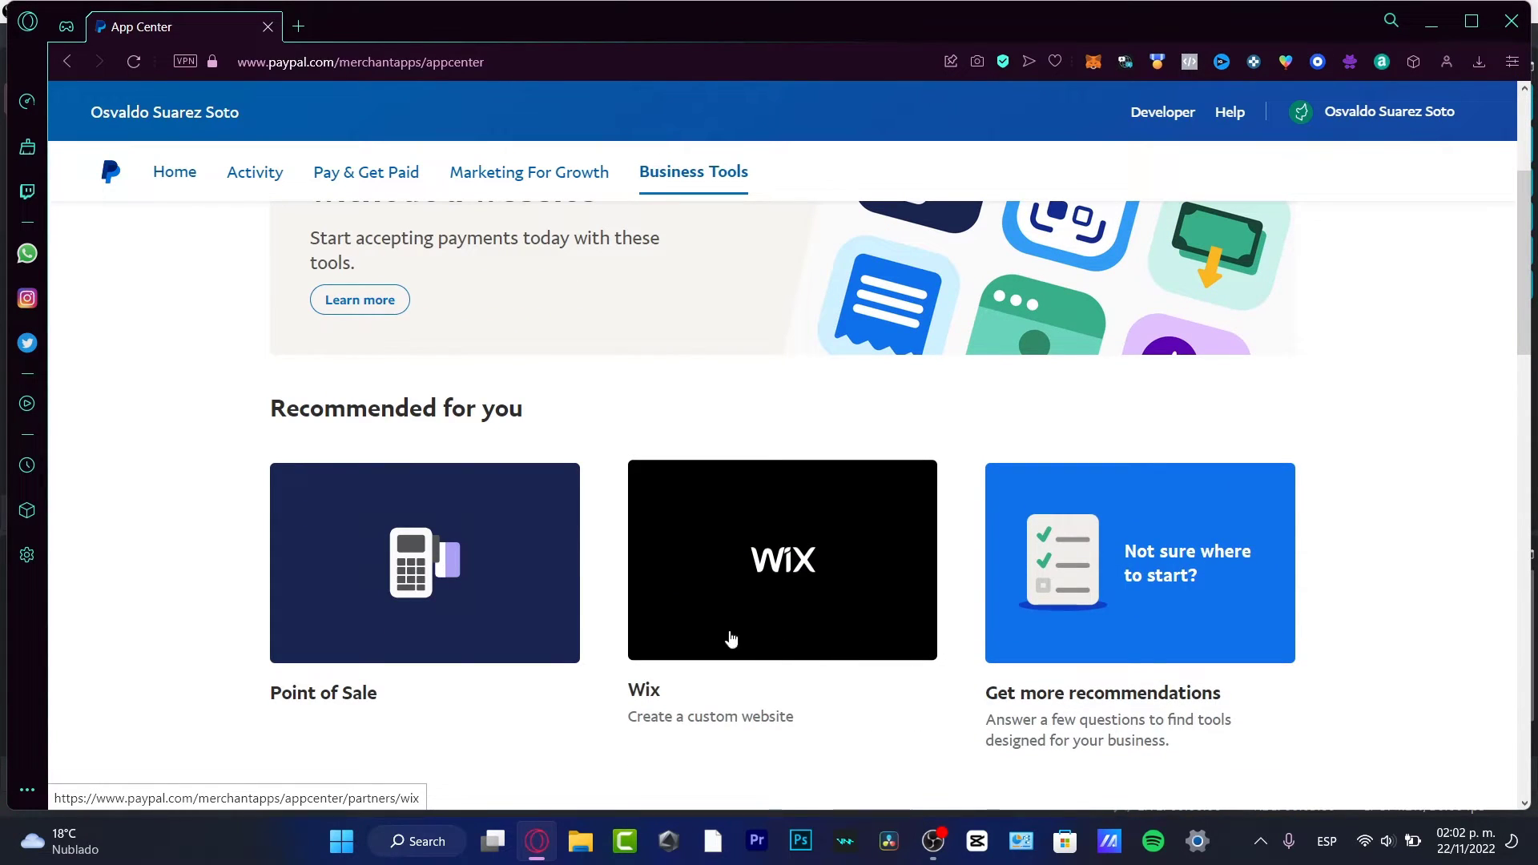
pyautogui.scroll(-1, 1178, 649)
pyautogui.scroll(-3, 1182, 654)
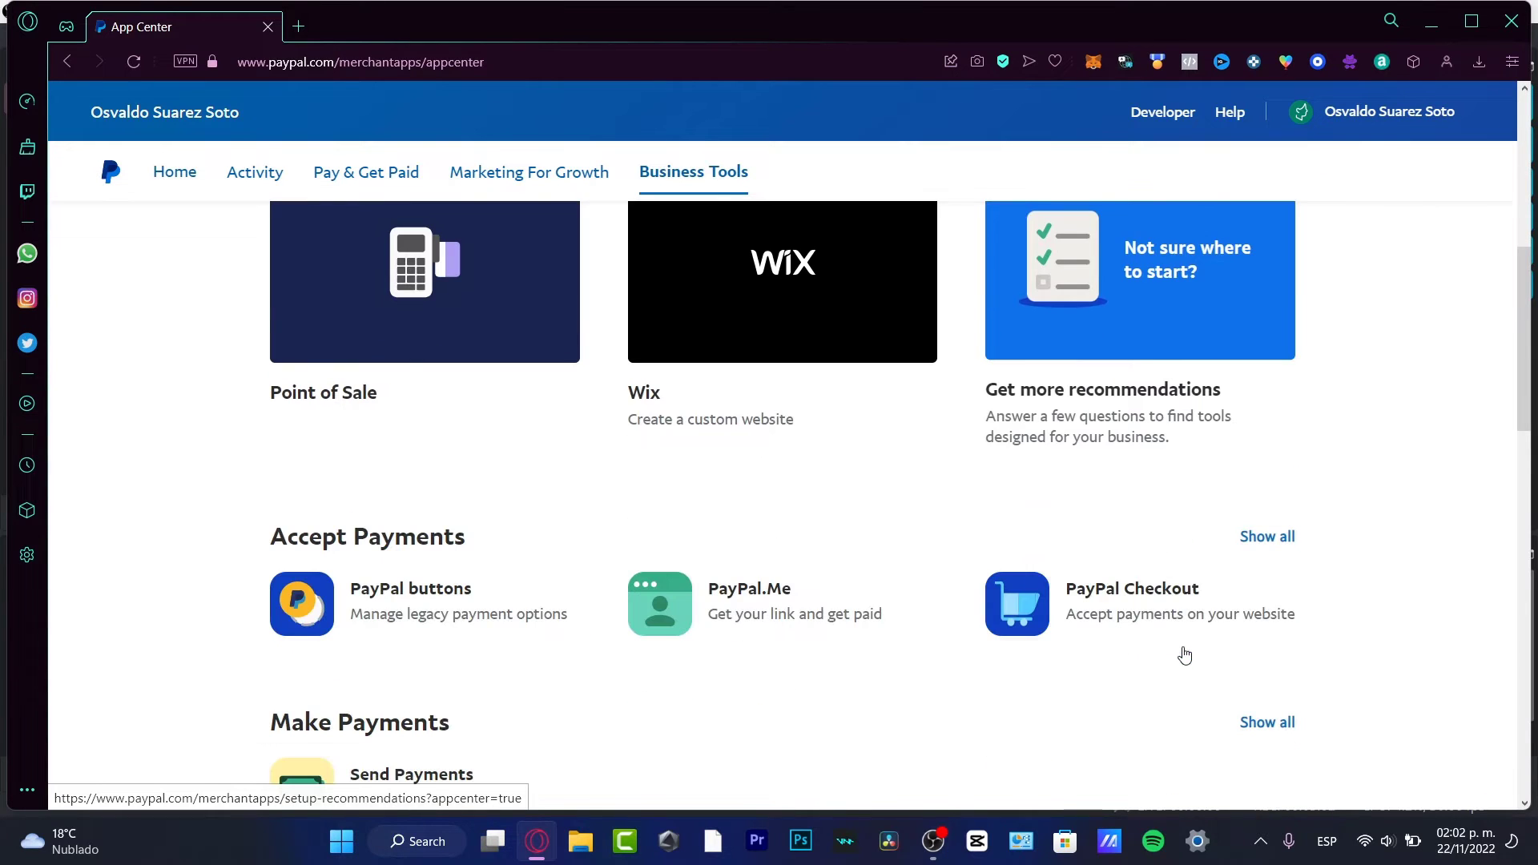
pyautogui.scroll(-7, 1003, 595)
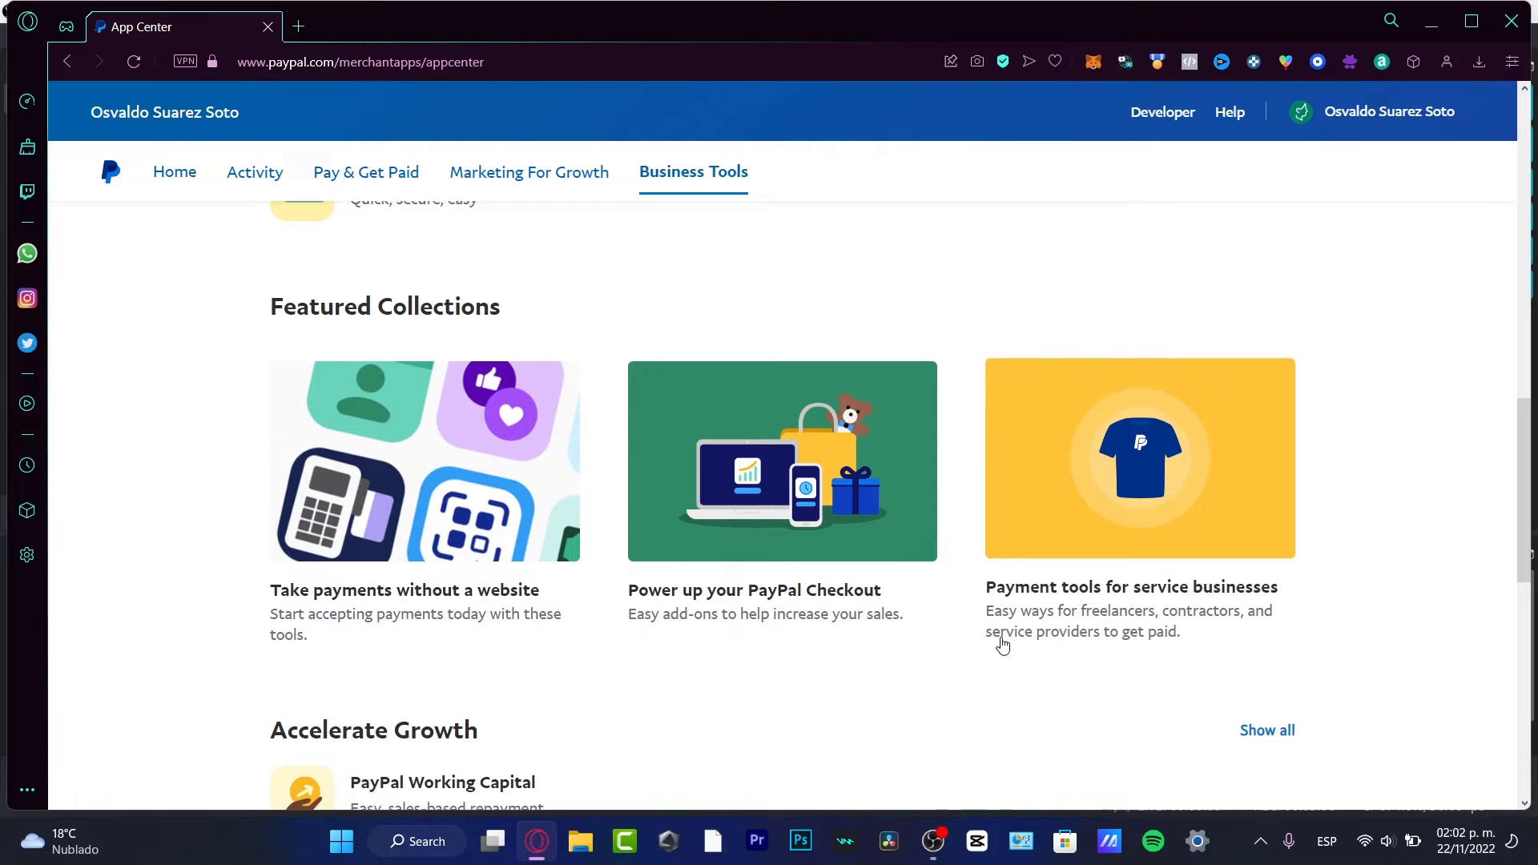
pyautogui.scroll(-3, 1339, 621)
pyautogui.scroll(-3, 1339, 622)
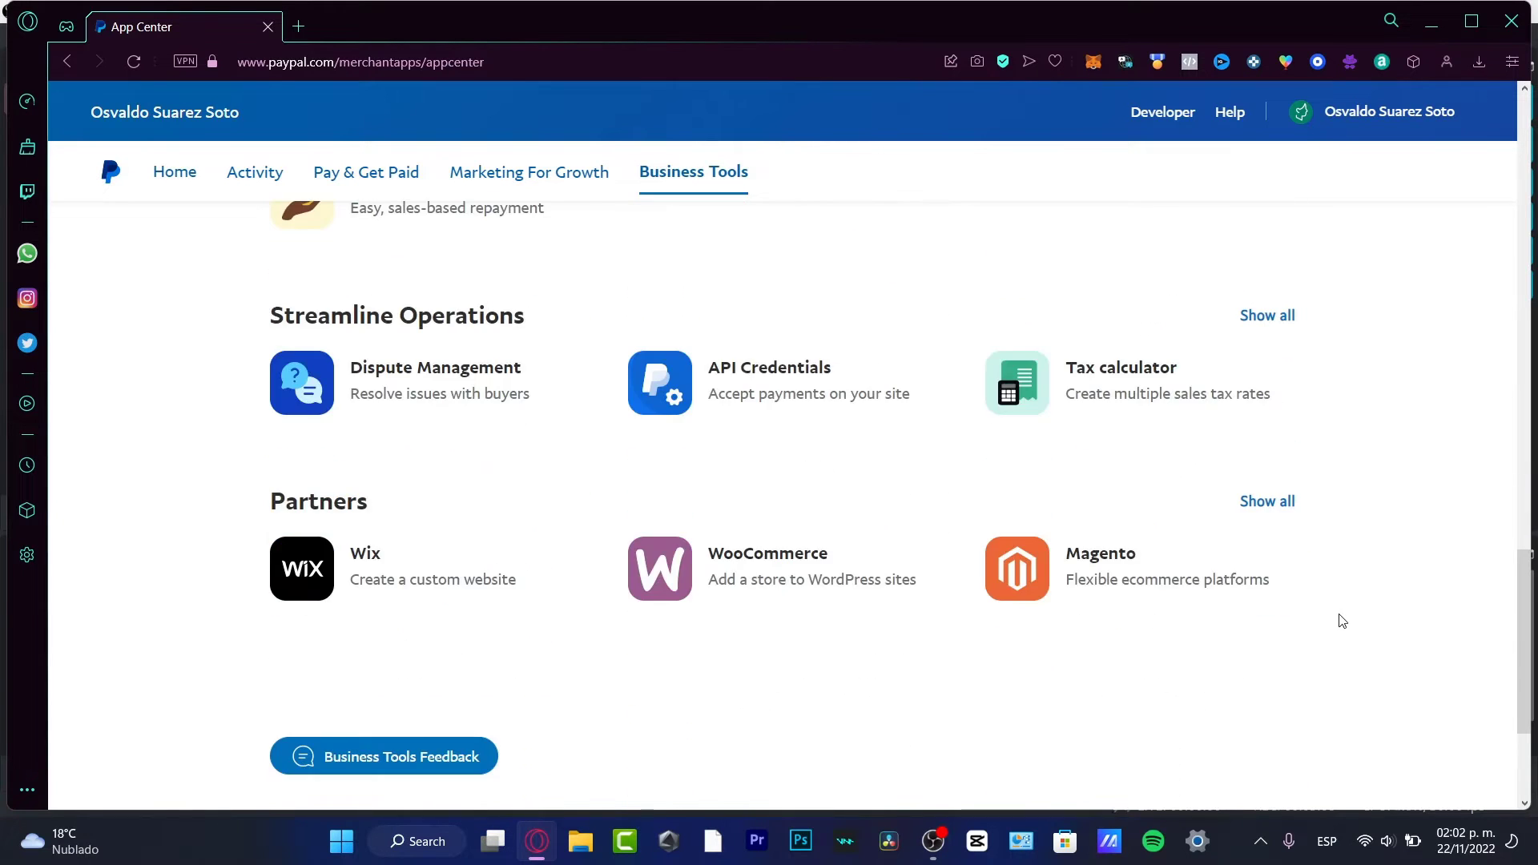
pyautogui.scroll(15, 1349, 606)
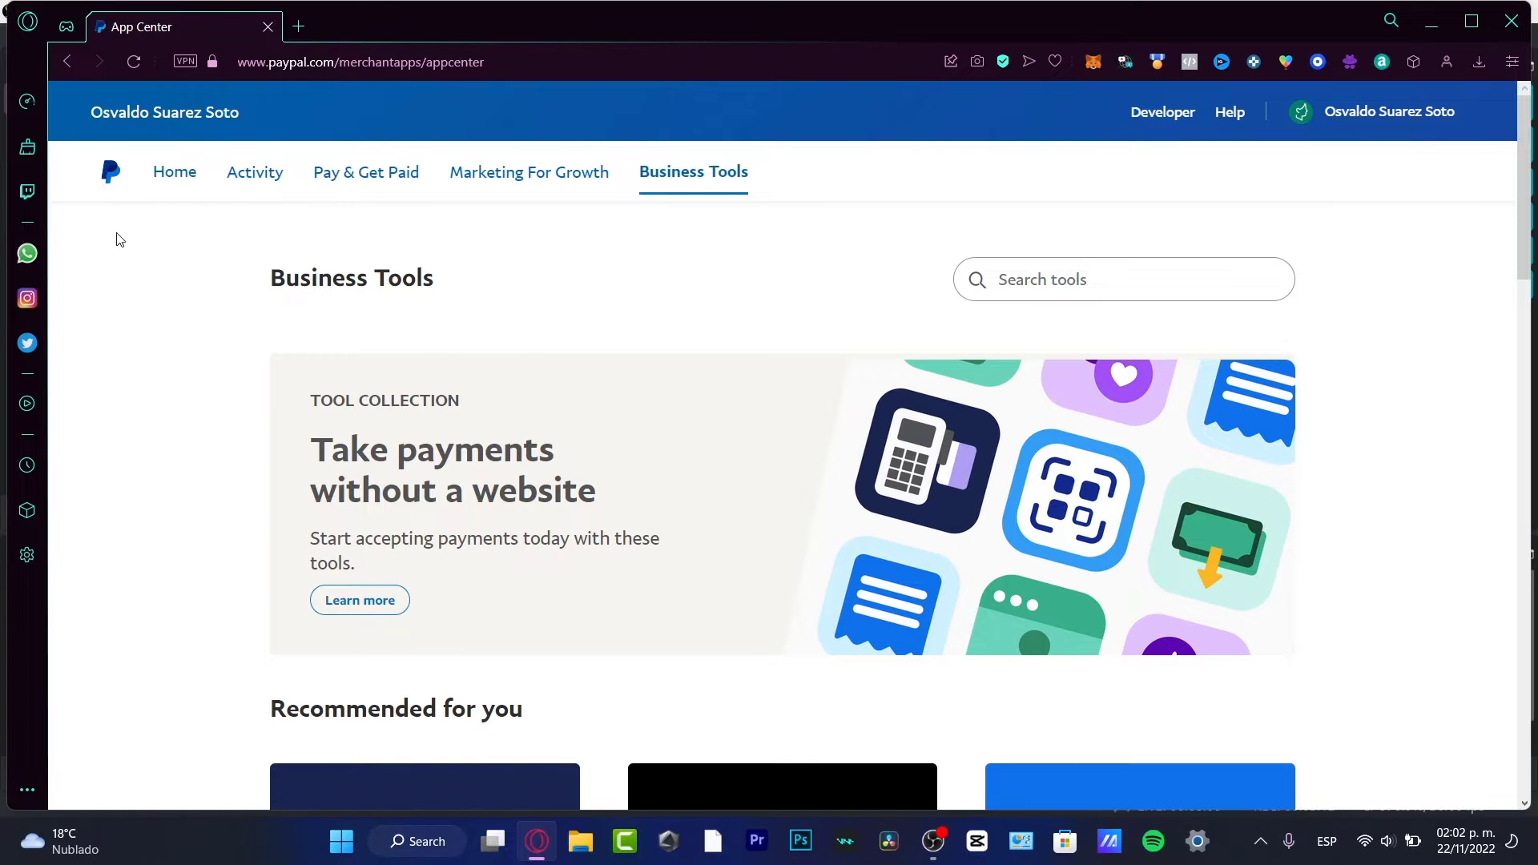
pyautogui.click(108, 177)
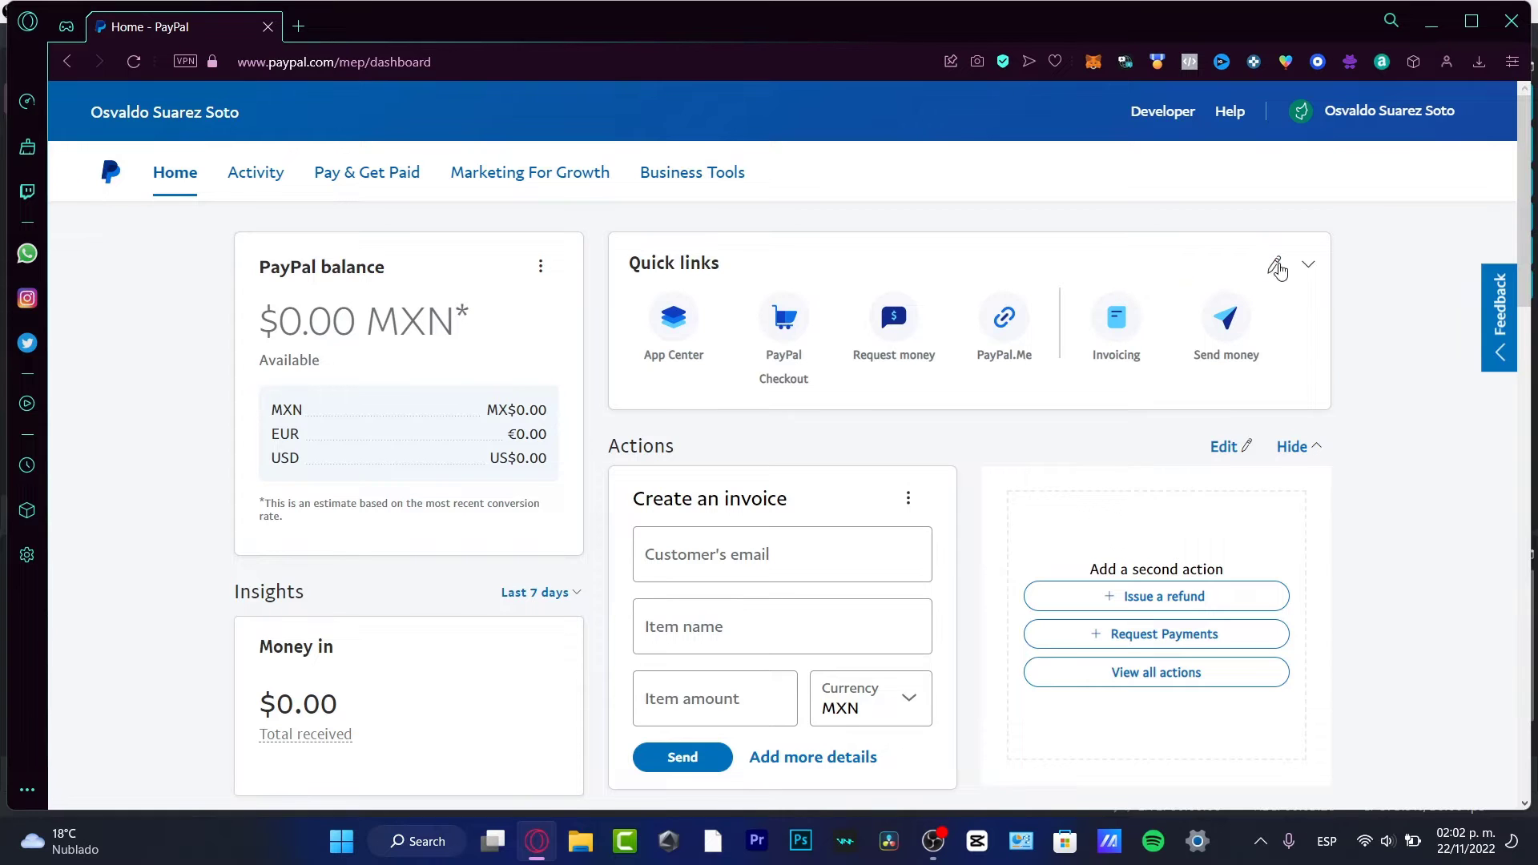
# Step: Add Send money to the dashboard quick links and save the change
pyautogui.click(1278, 270)
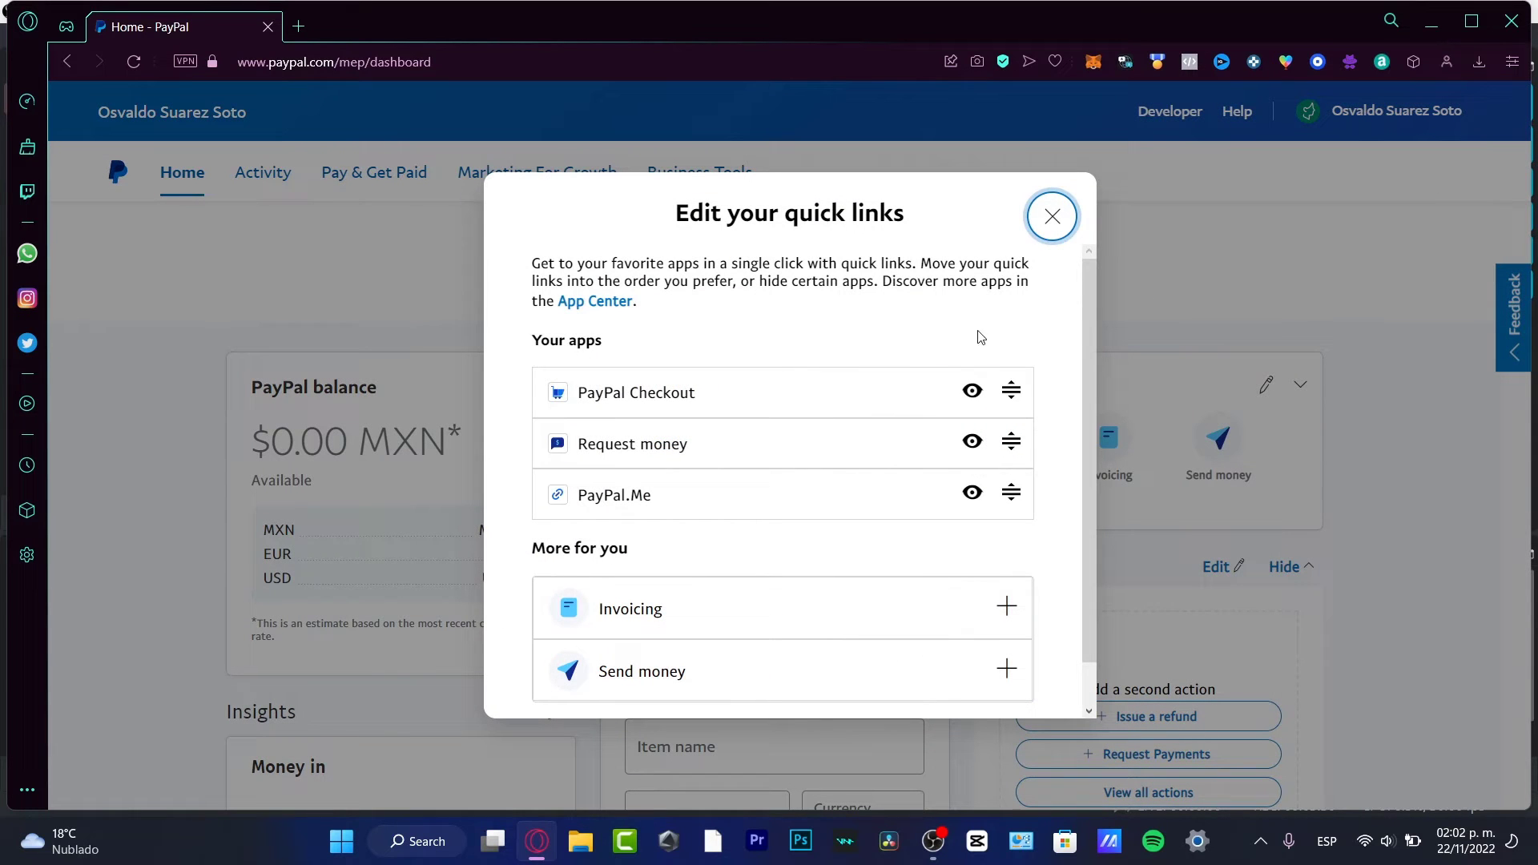
pyautogui.scroll(-2, 1078, 344)
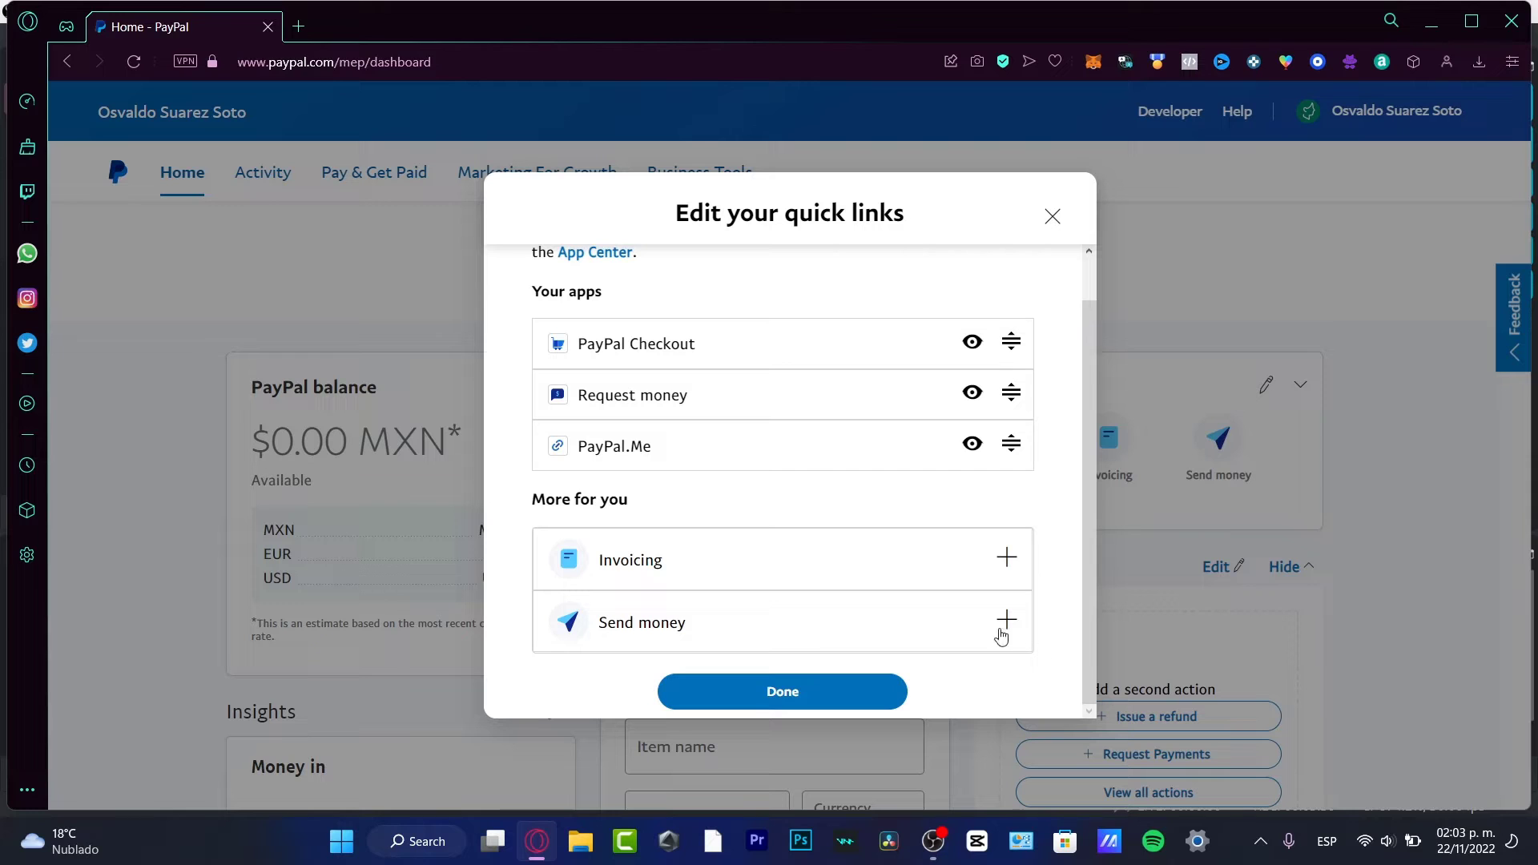
pyautogui.click(1009, 632)
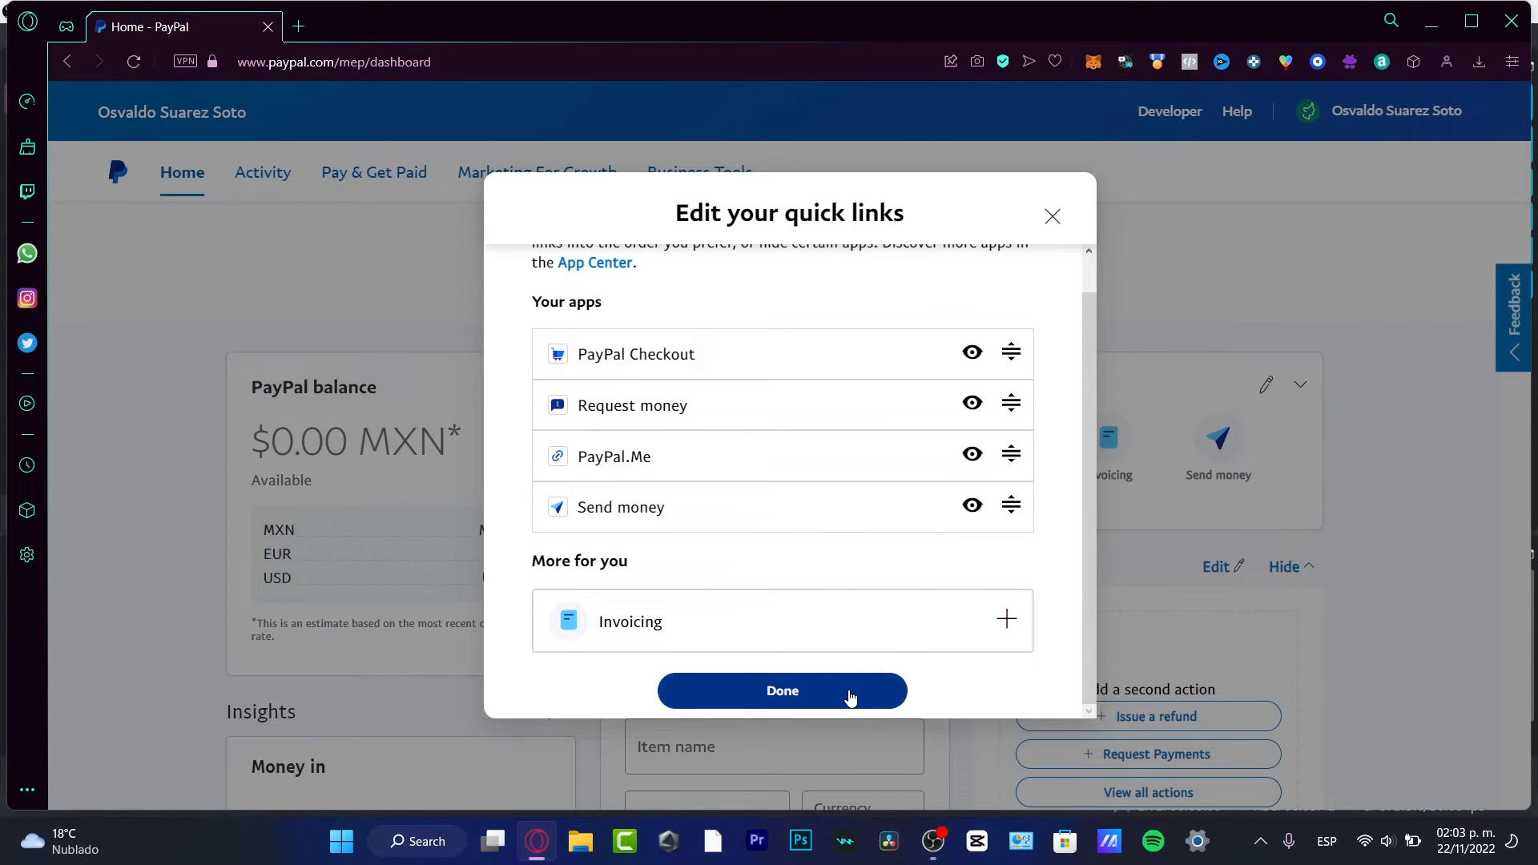
pyautogui.click(851, 698)
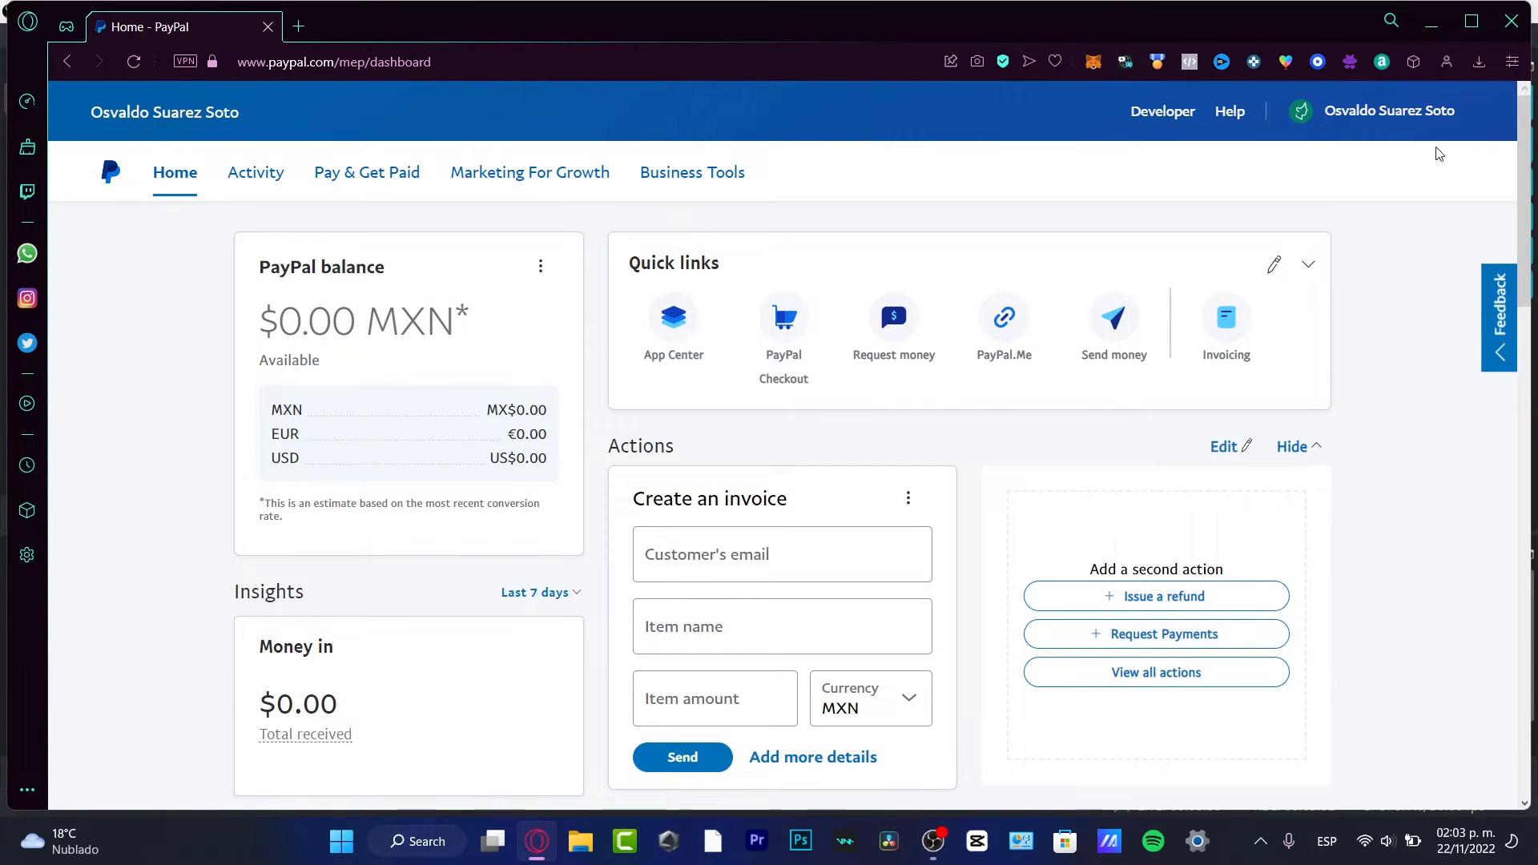
# Step: Open Account Settings and read the Payment preferences on block payments, sales tax and installments
pyautogui.click(1390, 110)
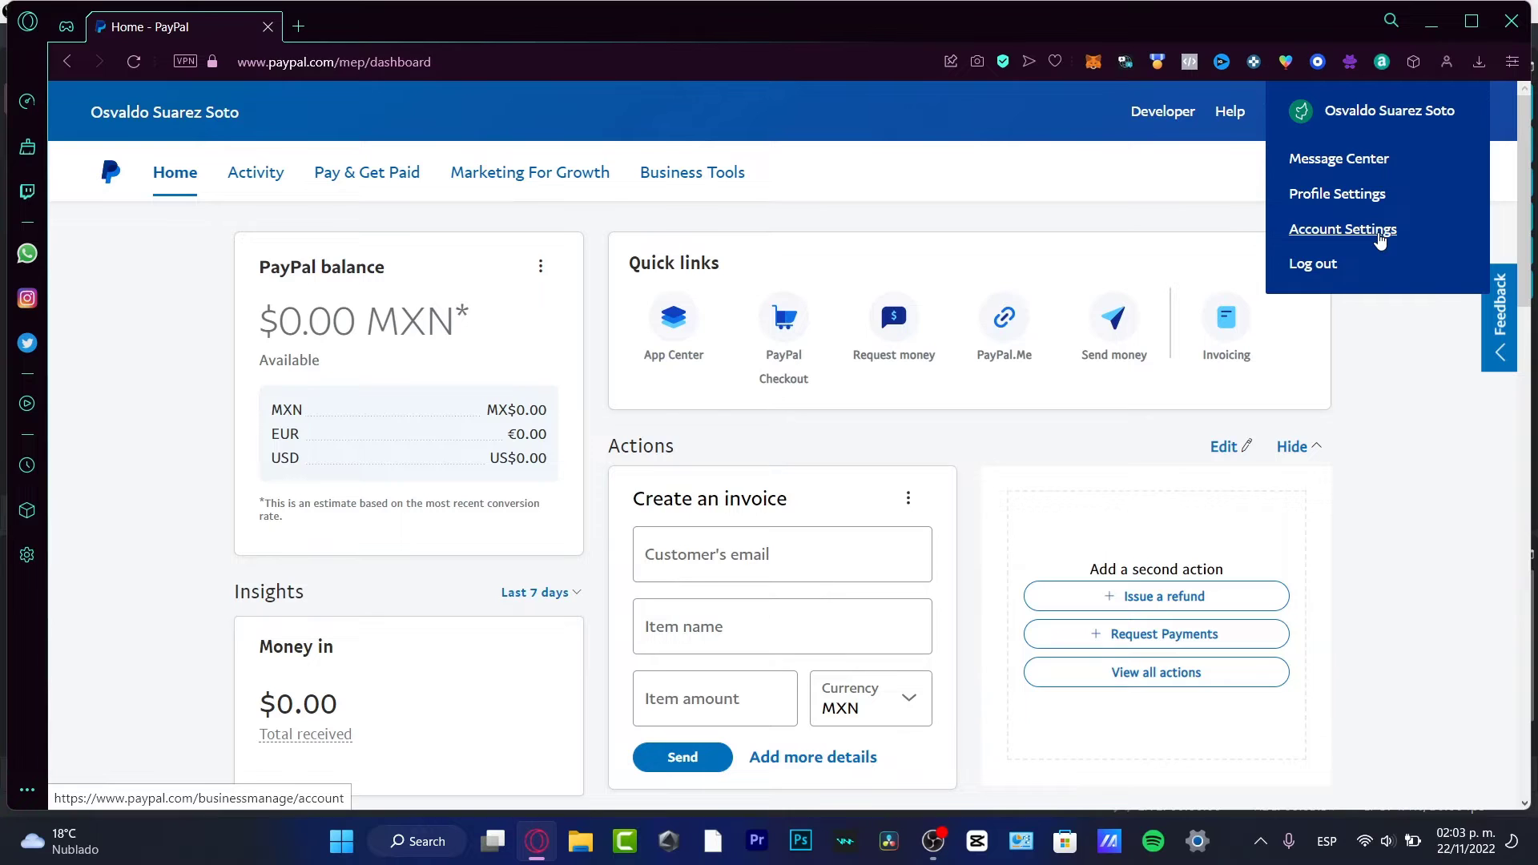
pyautogui.click(1380, 233)
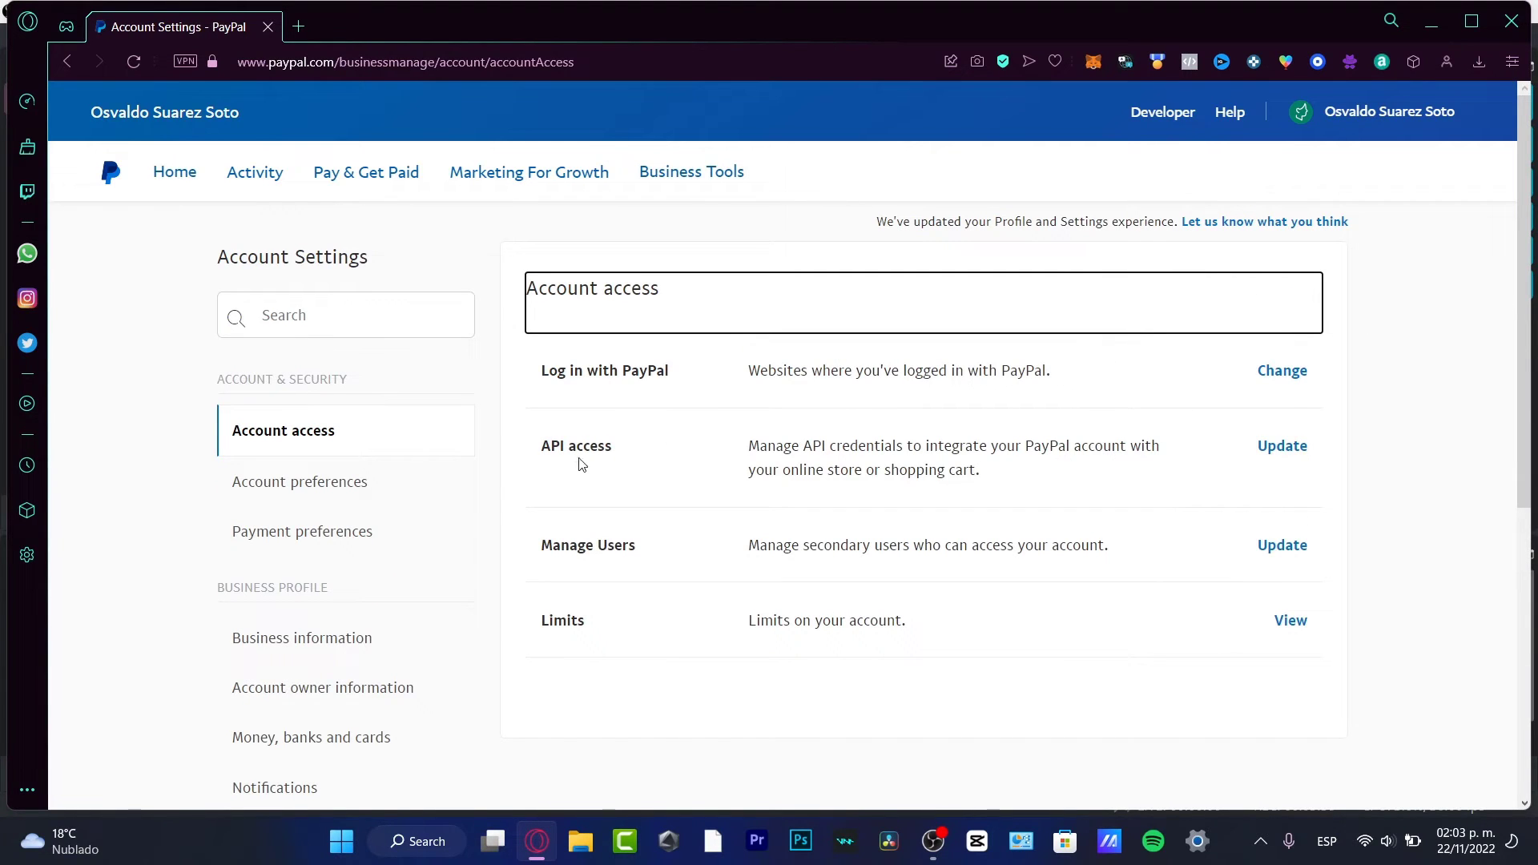
pyautogui.click(319, 537)
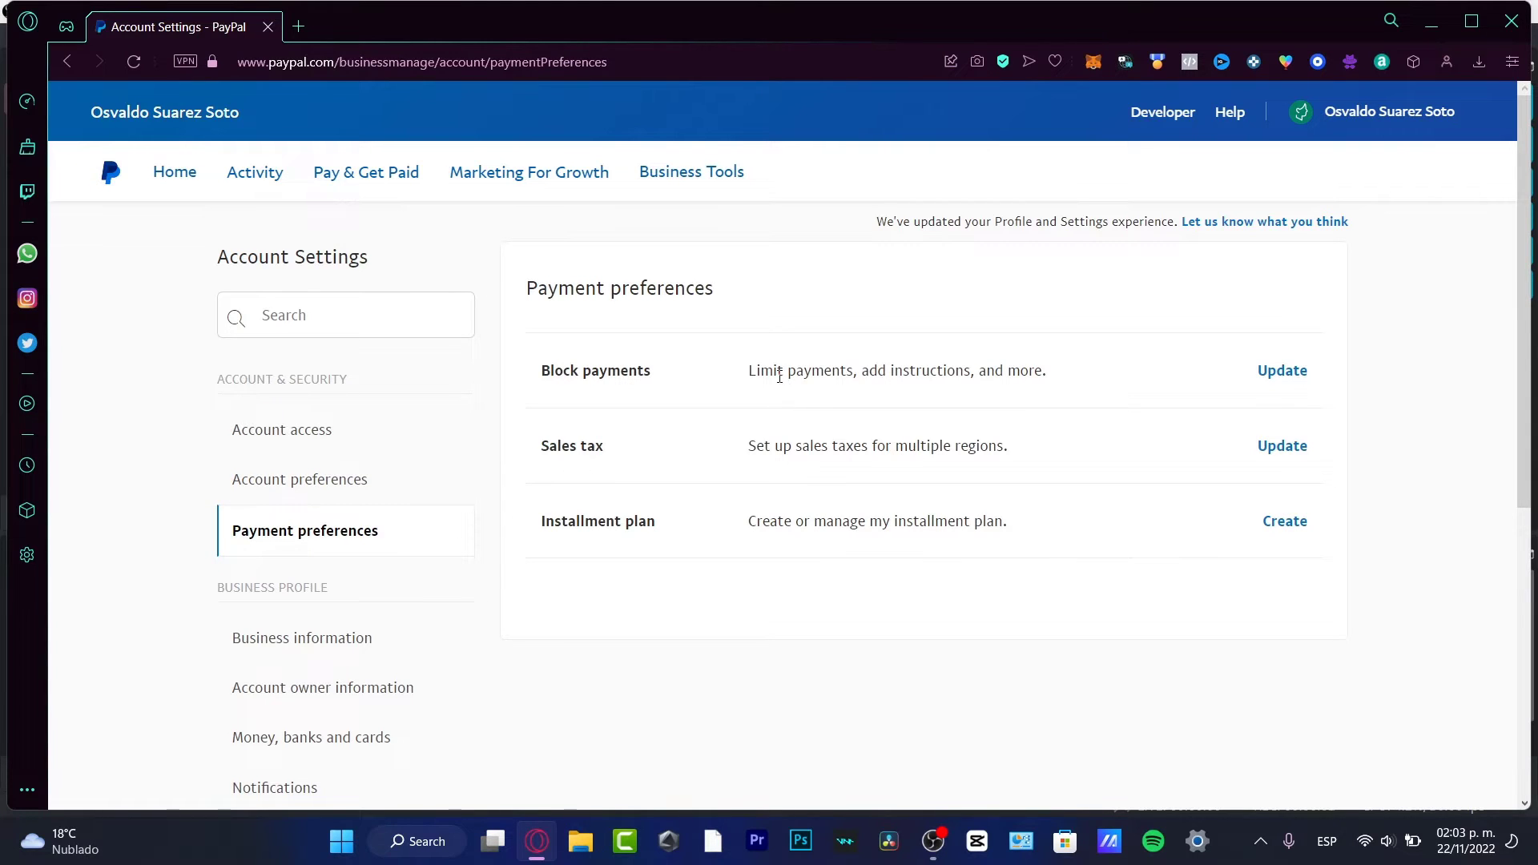
pyautogui.moveTo(777, 371); pyautogui.dragTo(1057, 370)
pyautogui.moveTo(765, 446); pyautogui.dragTo(1016, 454)
pyautogui.moveTo(815, 521); pyautogui.dragTo(993, 532)
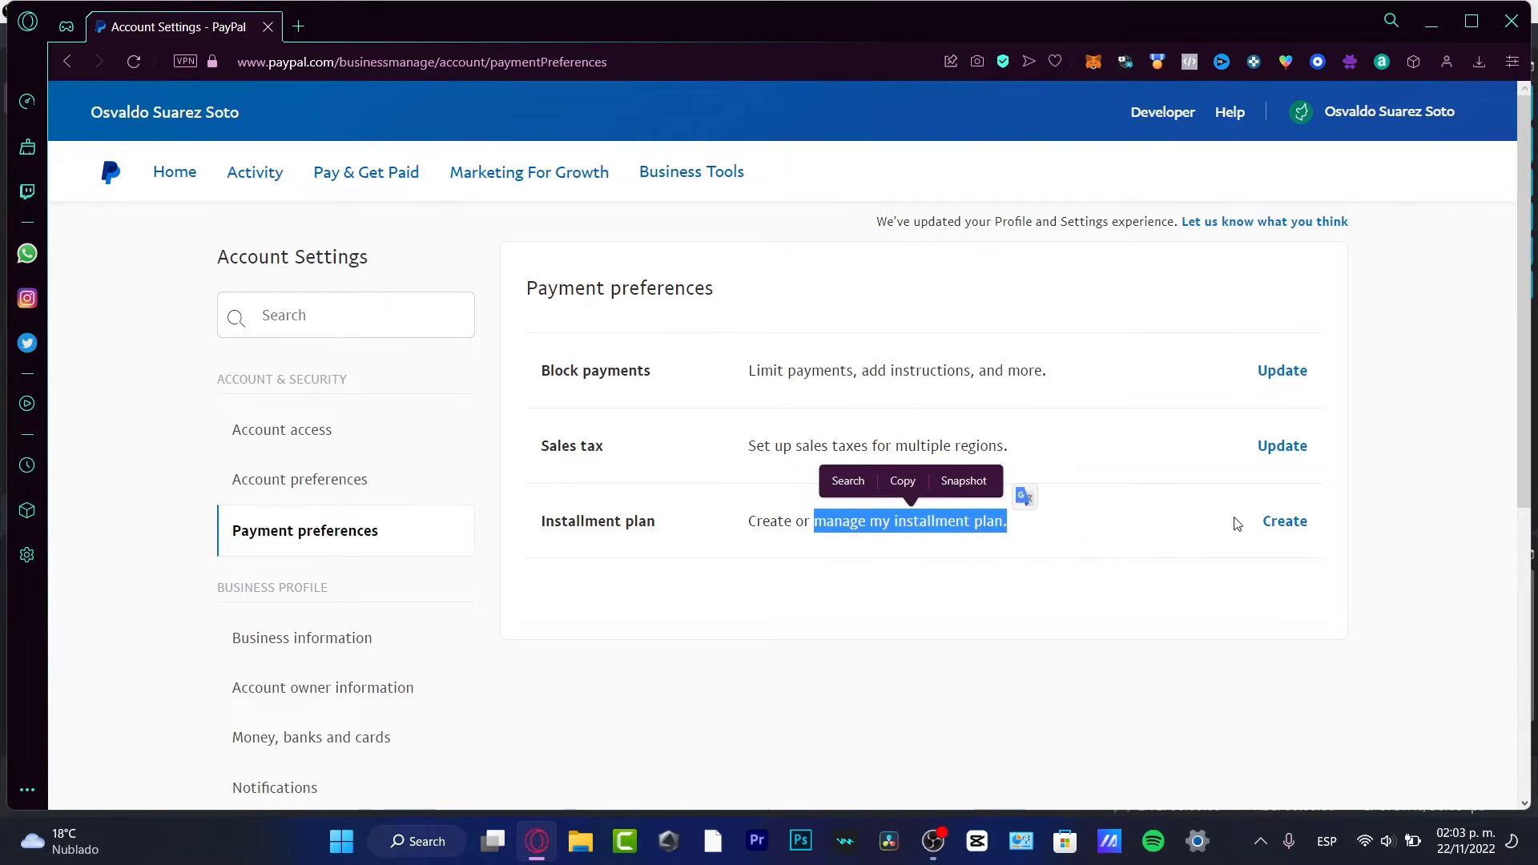
pyautogui.click(1114, 687)
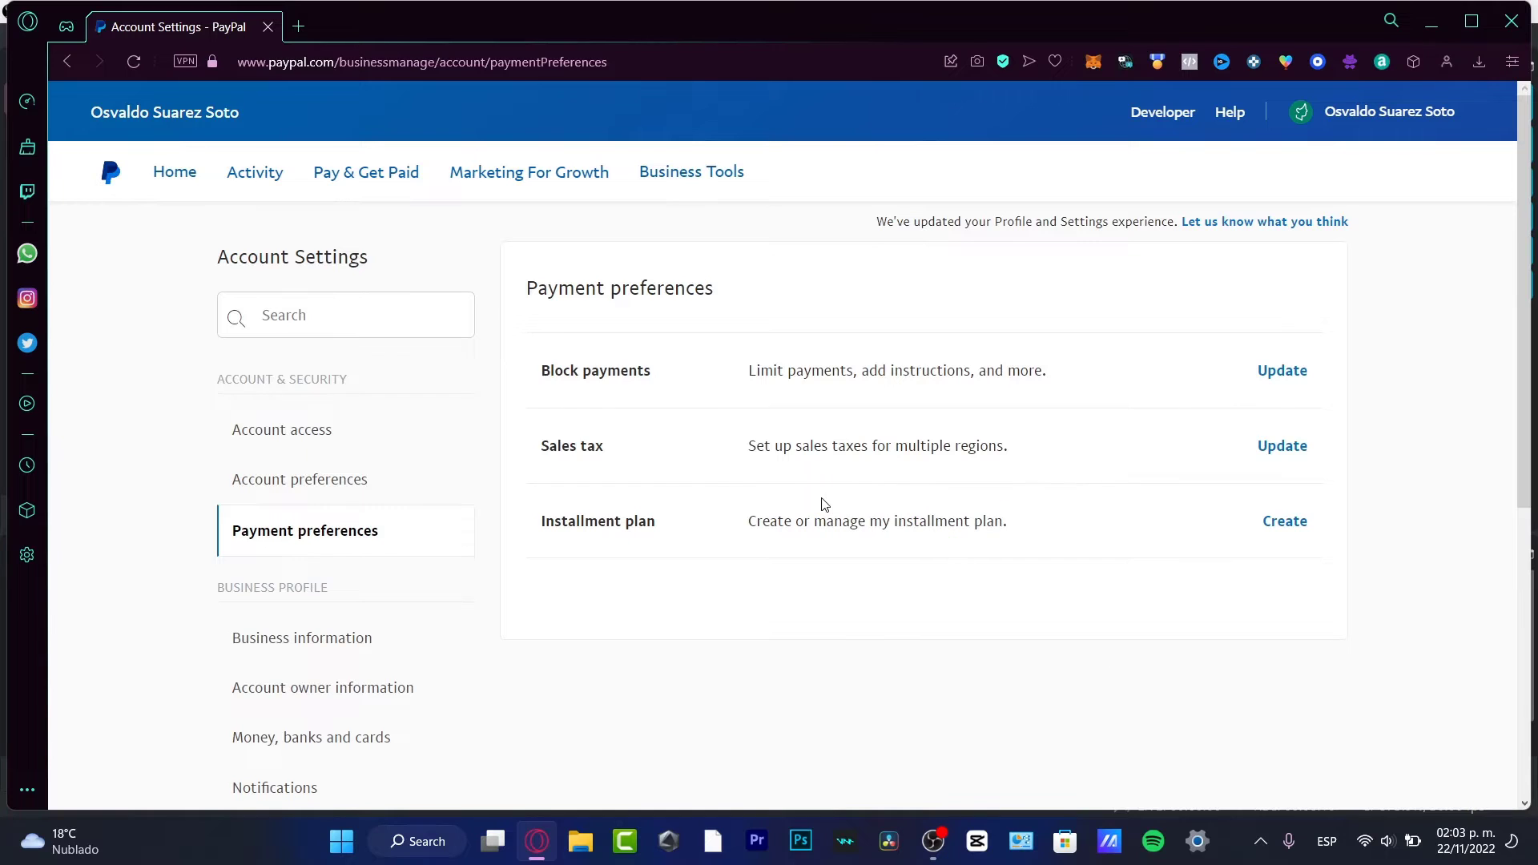
# Step: Check Business information, then go to Money, banks and cards and start linking a bank account
pyautogui.scroll(-3, 788, 529)
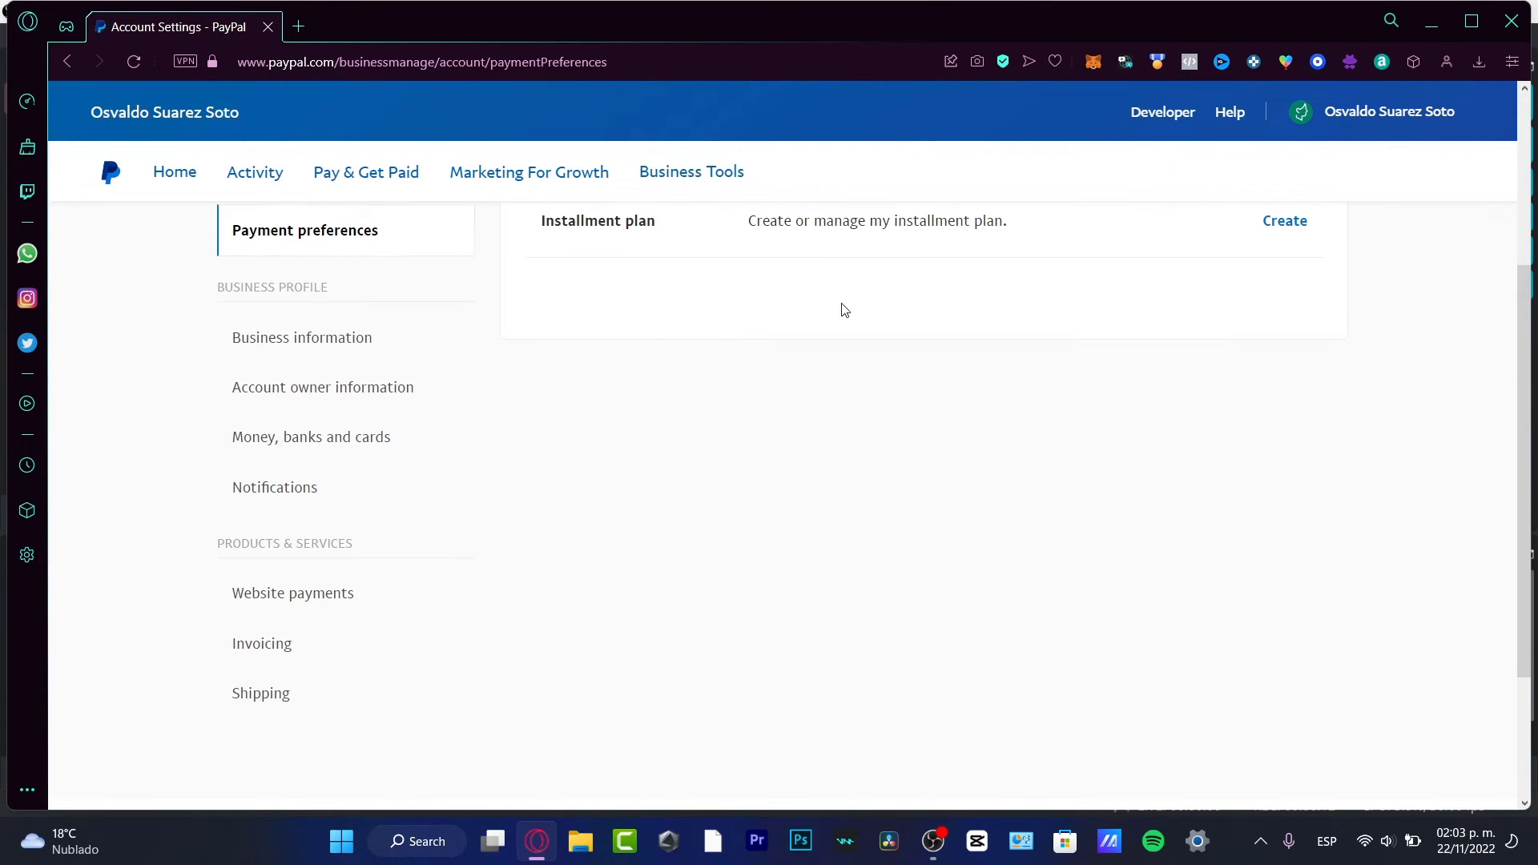
pyautogui.click(357, 350)
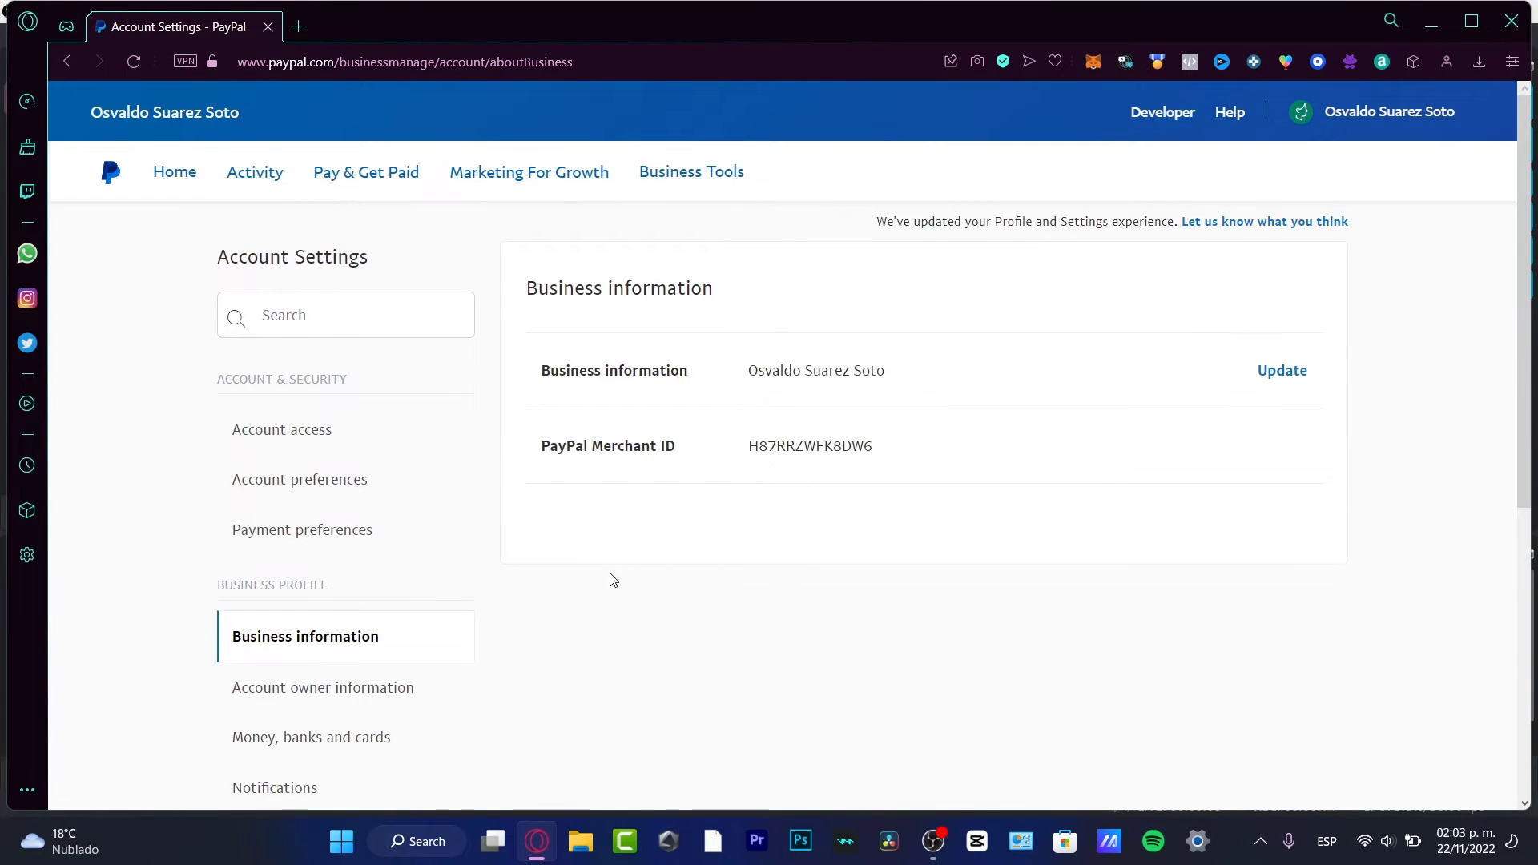
pyautogui.scroll(-3, 565, 509)
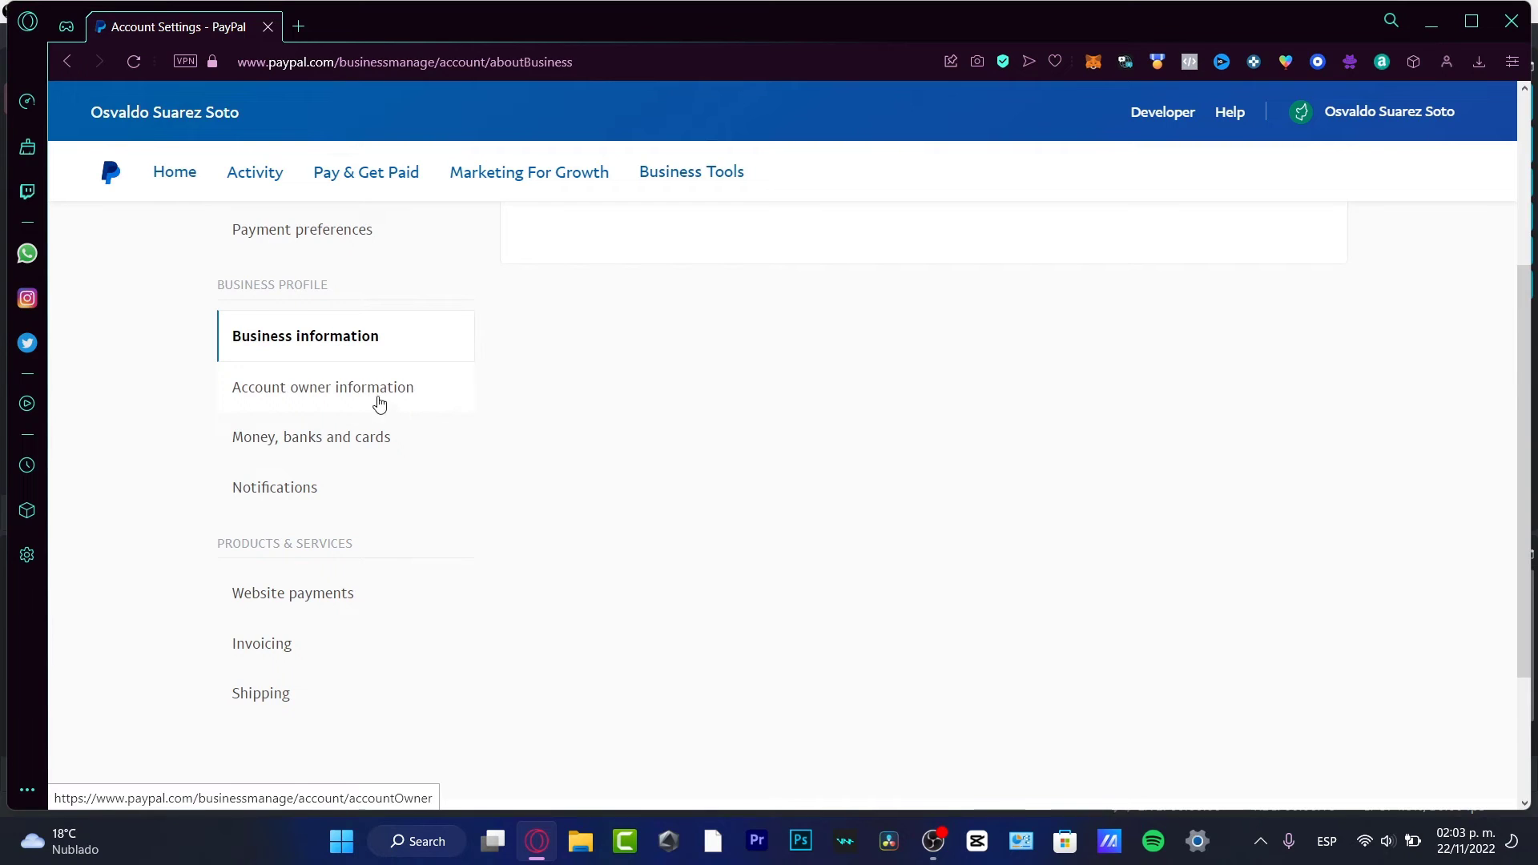
pyautogui.click(301, 465)
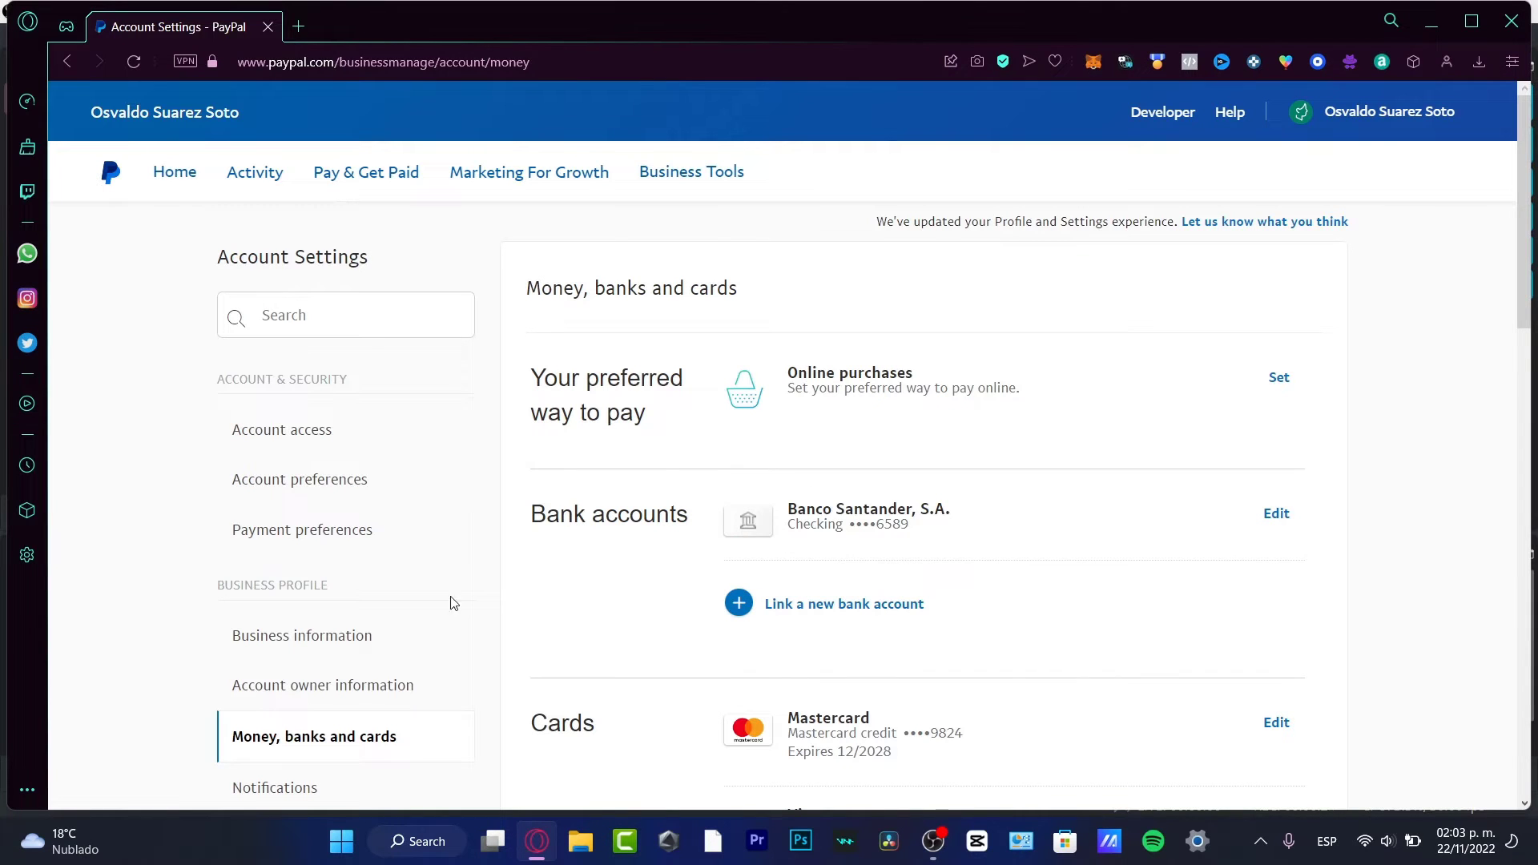
pyautogui.scroll(-3, 721, 400)
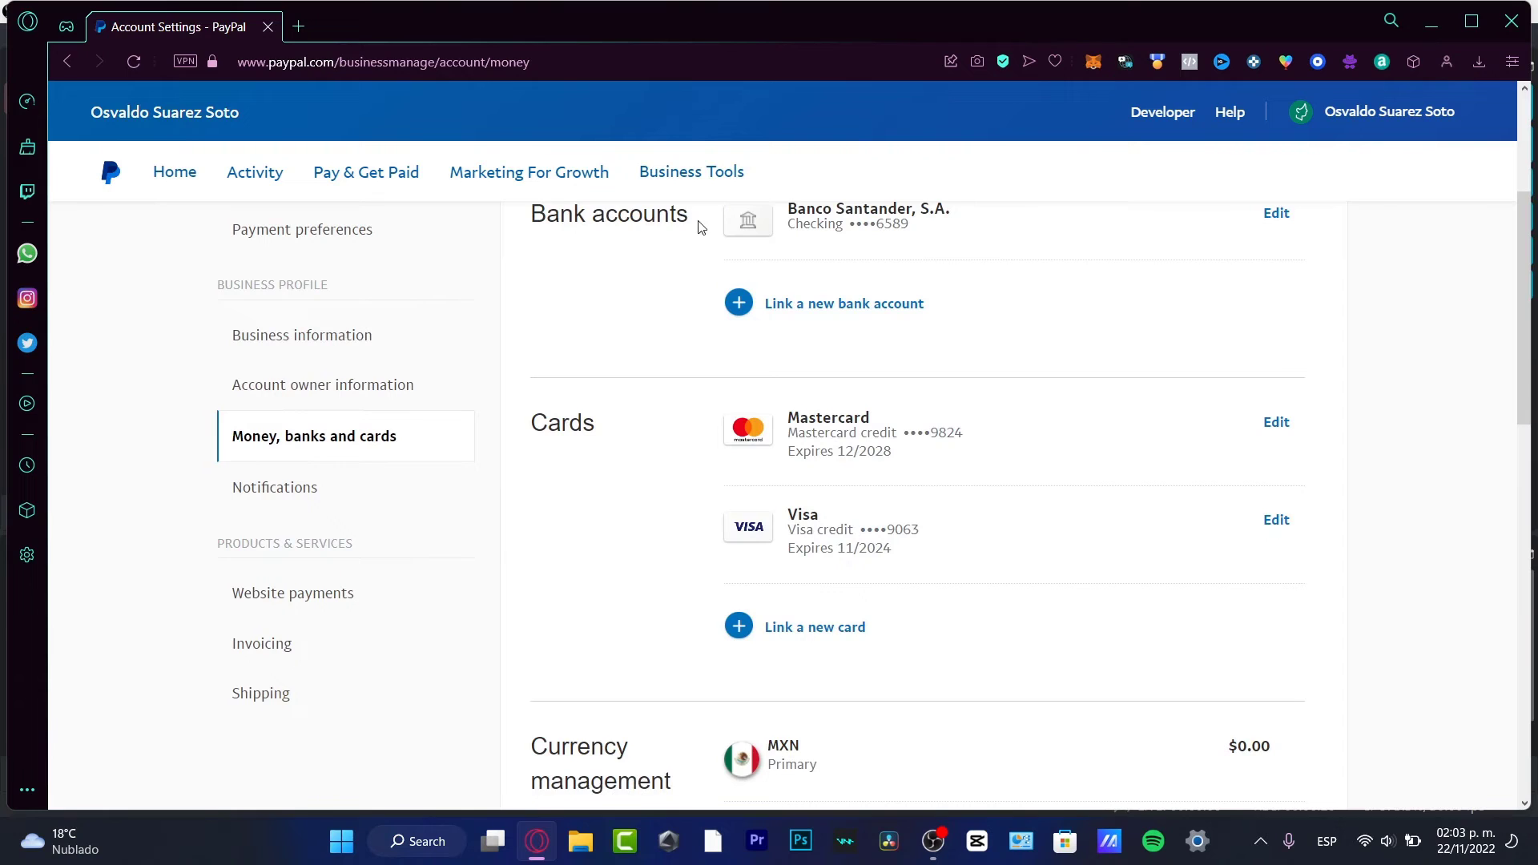
pyautogui.moveTo(699, 227); pyautogui.dragTo(528, 224)
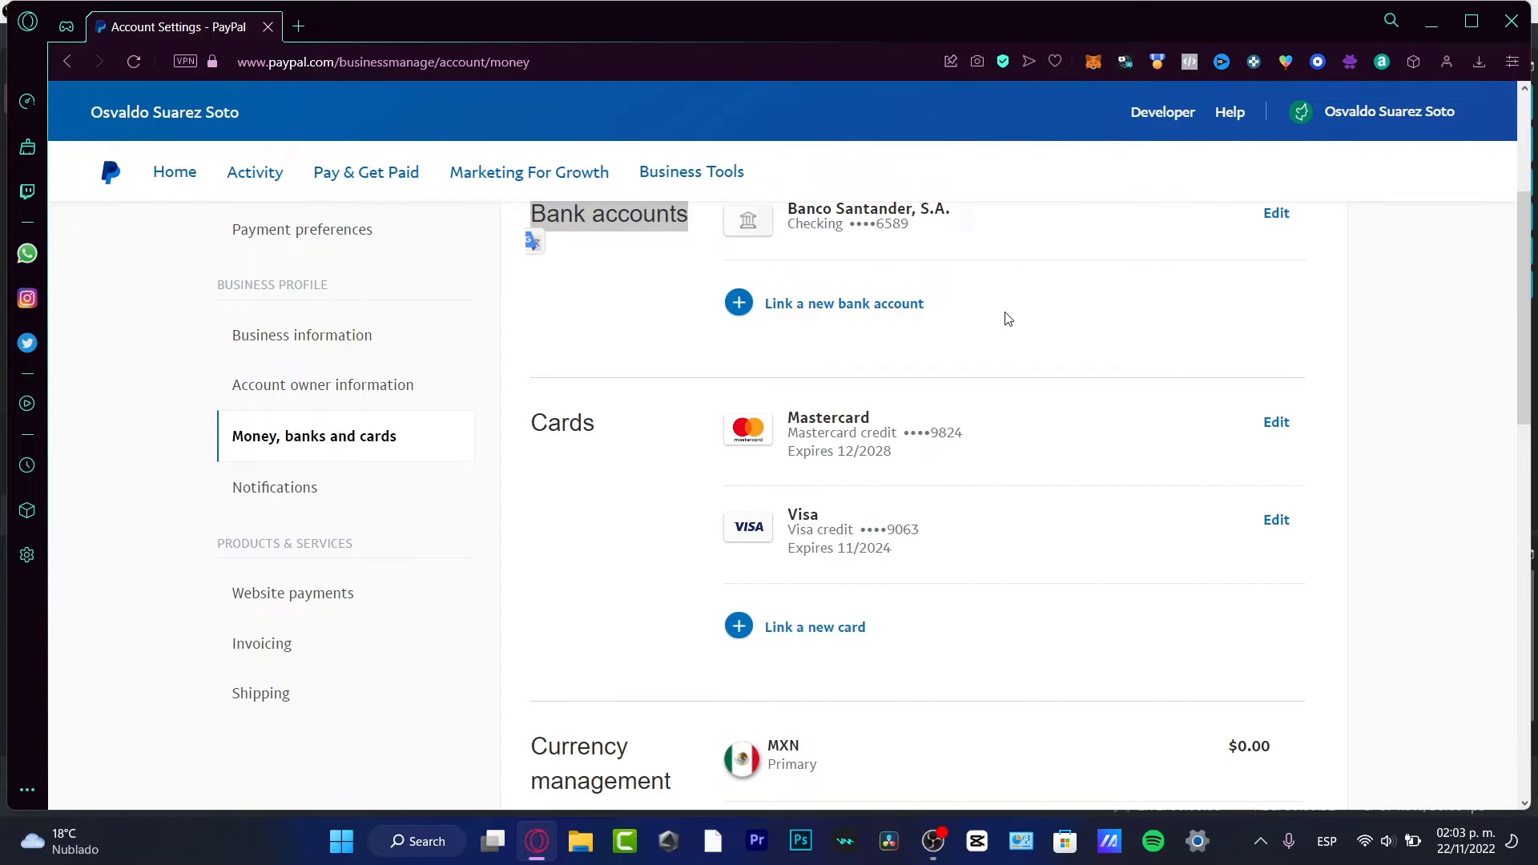
pyautogui.click(883, 307)
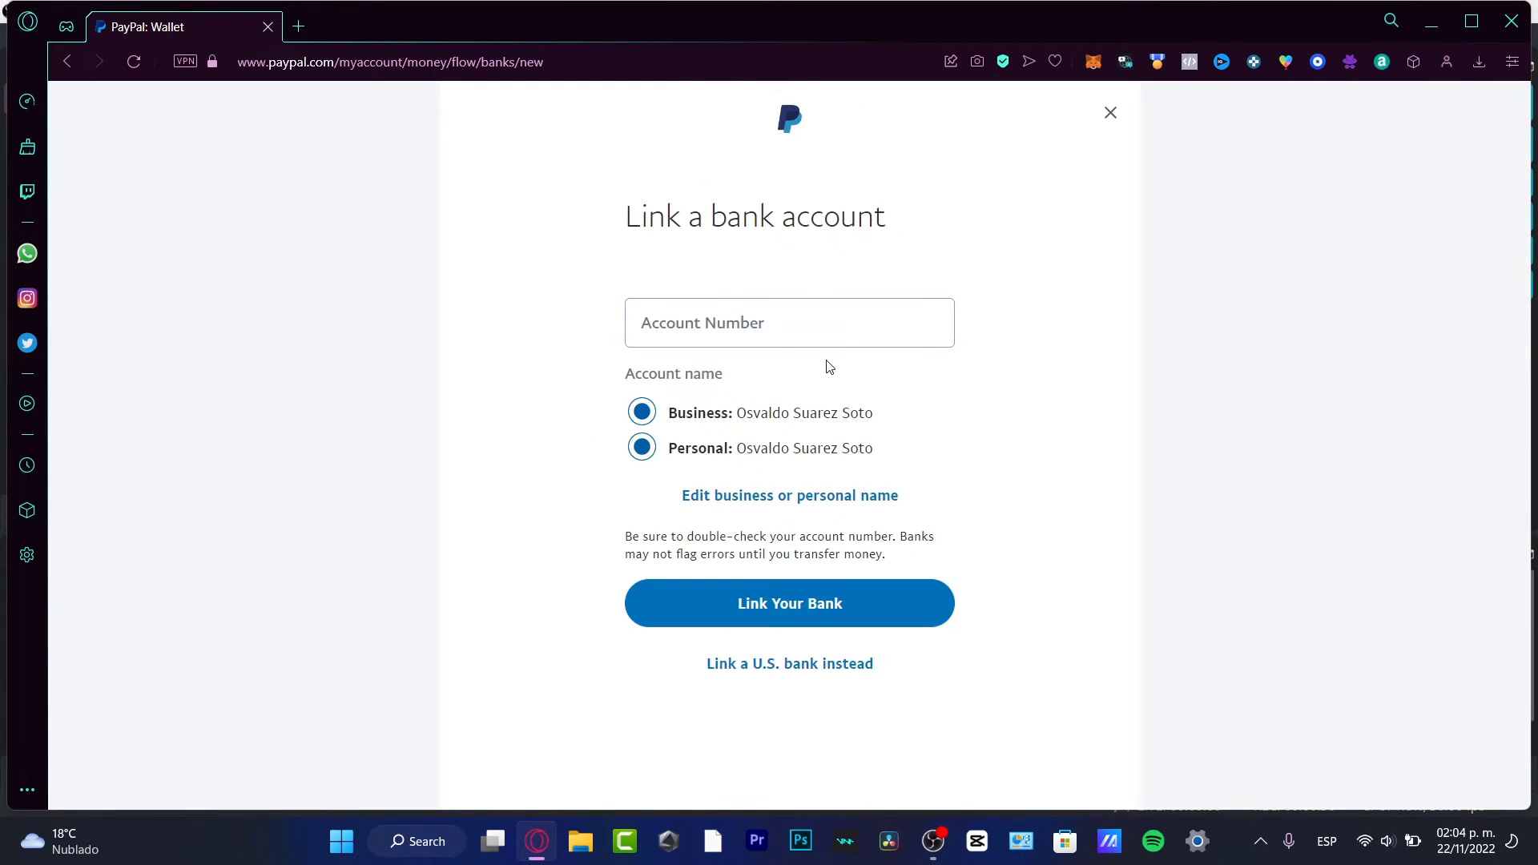
pyautogui.click(801, 333)
pyautogui.moveTo(742, 221); pyautogui.dragTo(825, 278)
pyautogui.click(759, 321)
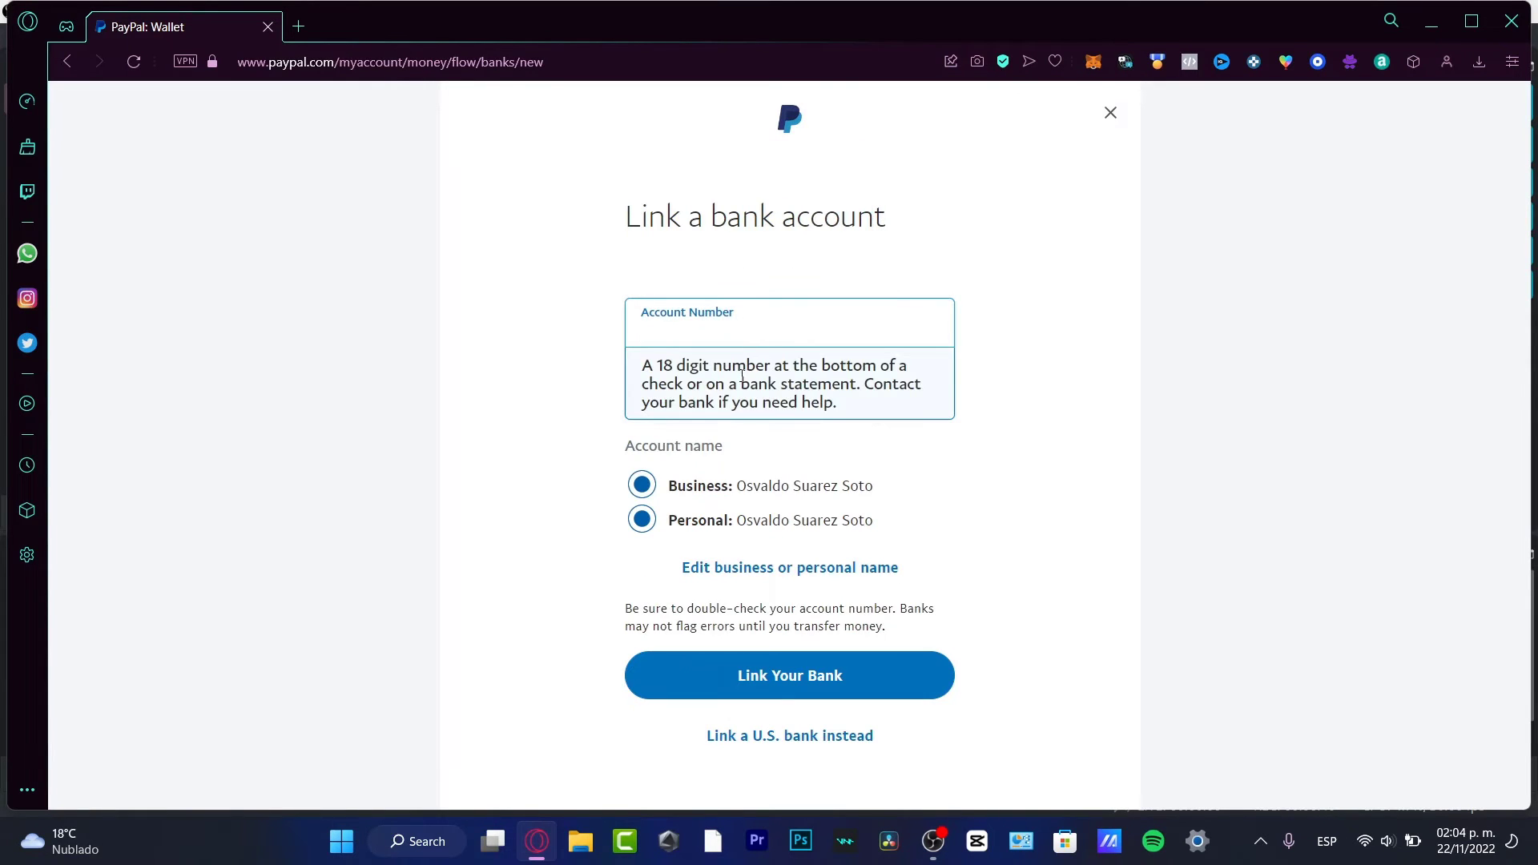
pyautogui.moveTo(729, 440); pyautogui.dragTo(1002, 373)
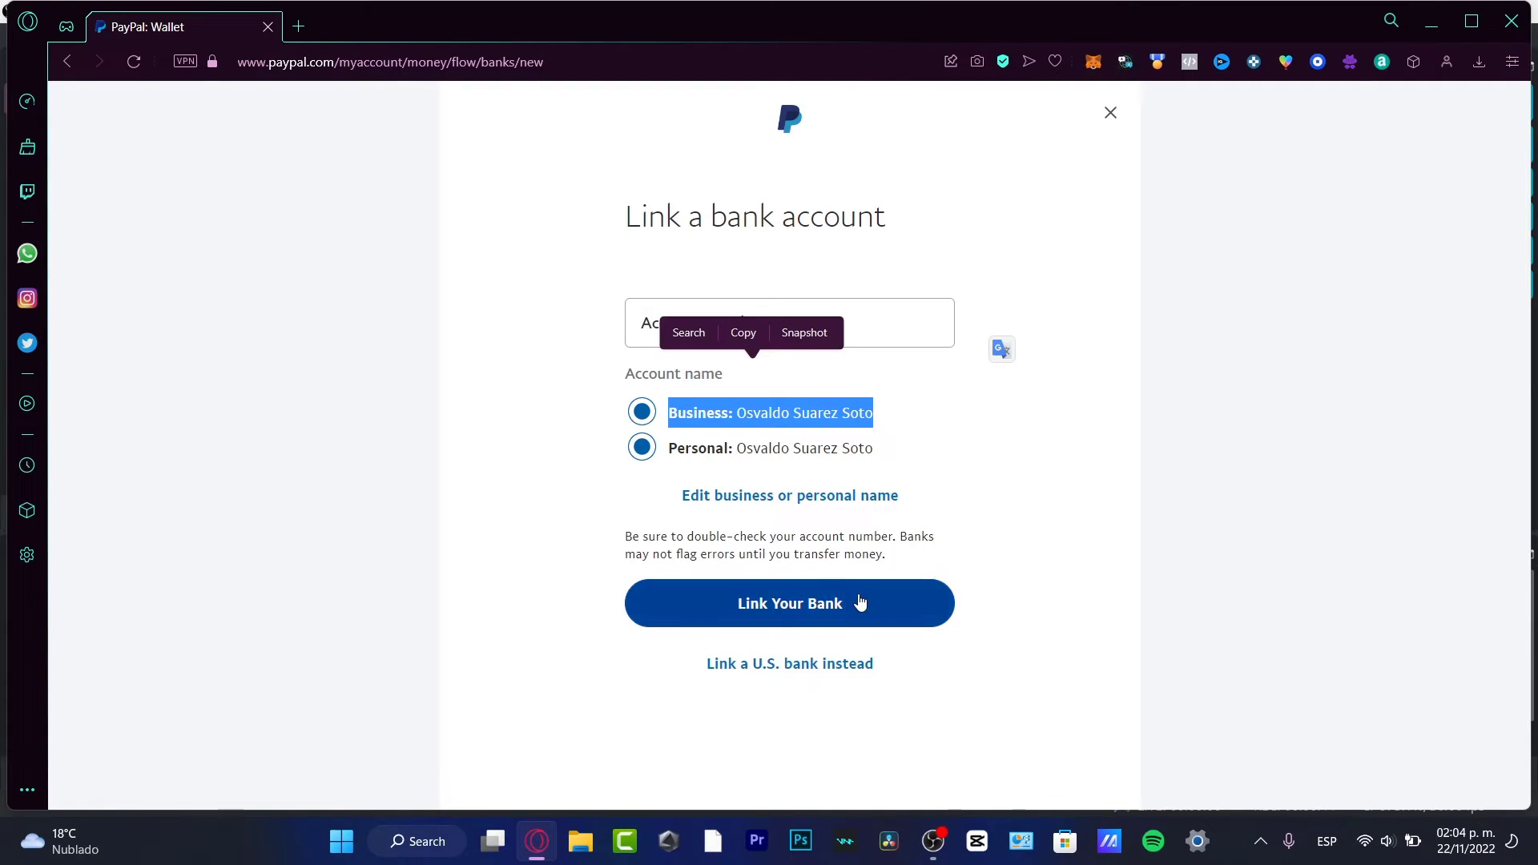
pyautogui.click(1111, 112)
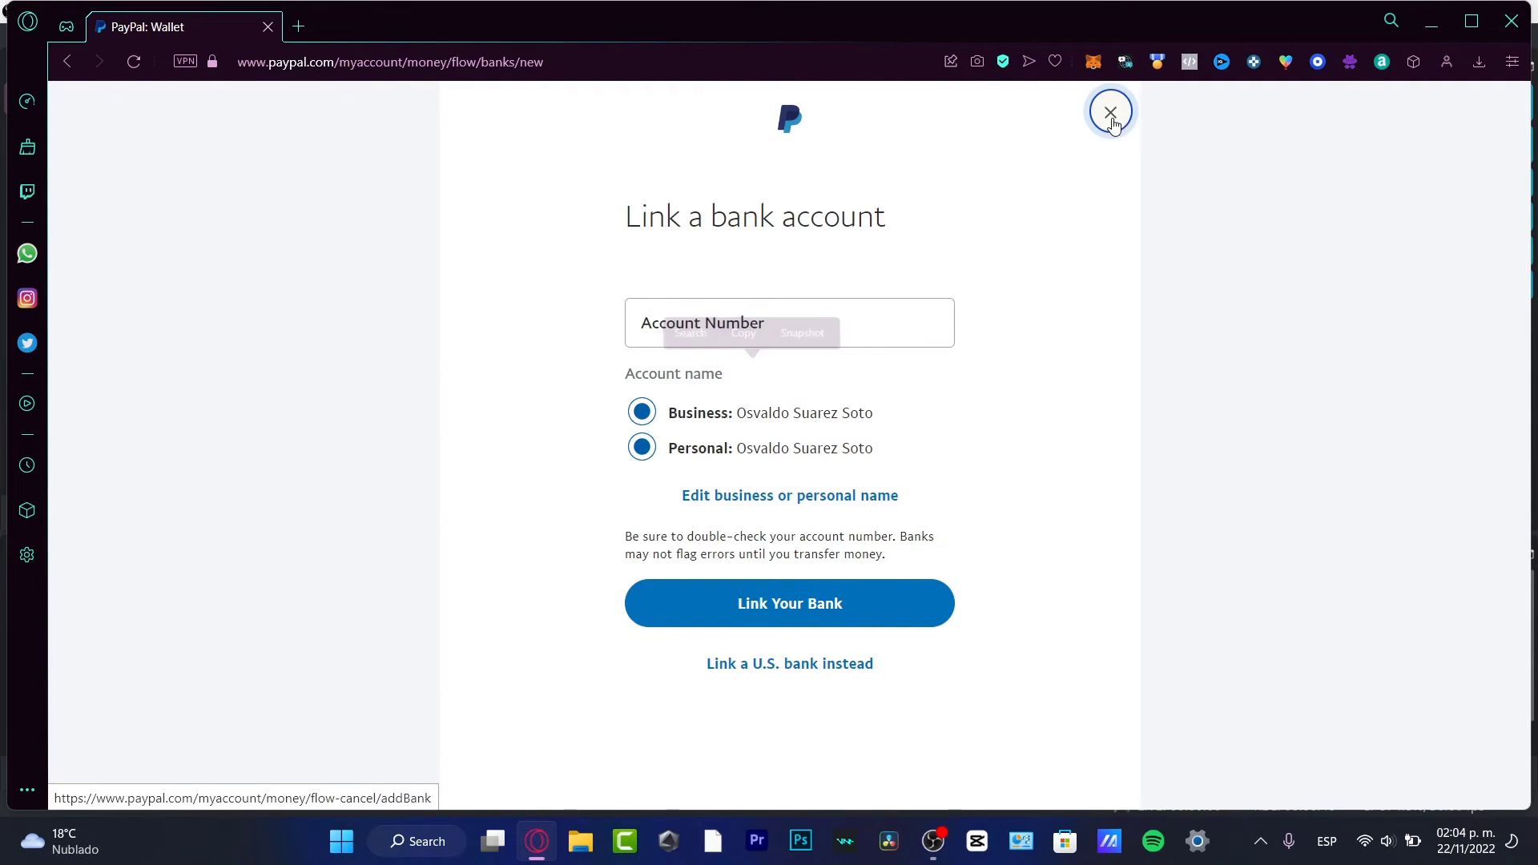
pyautogui.click(1110, 112)
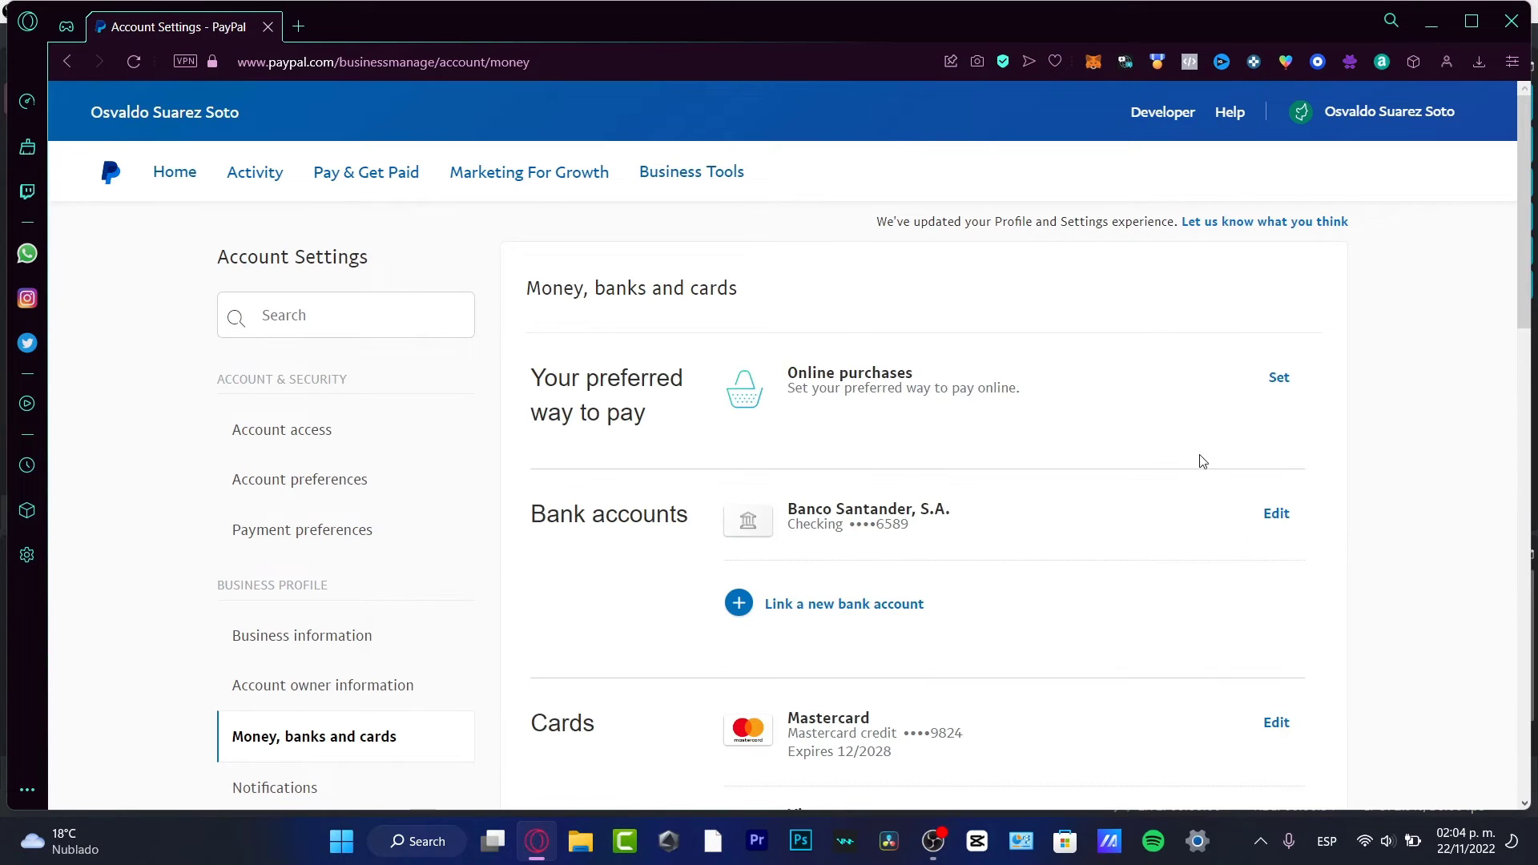
# Step: Start linking a new card, focus the card number field, and follow the More info link
pyautogui.scroll(-2, 1068, 548)
pyautogui.scroll(-2, 1068, 547)
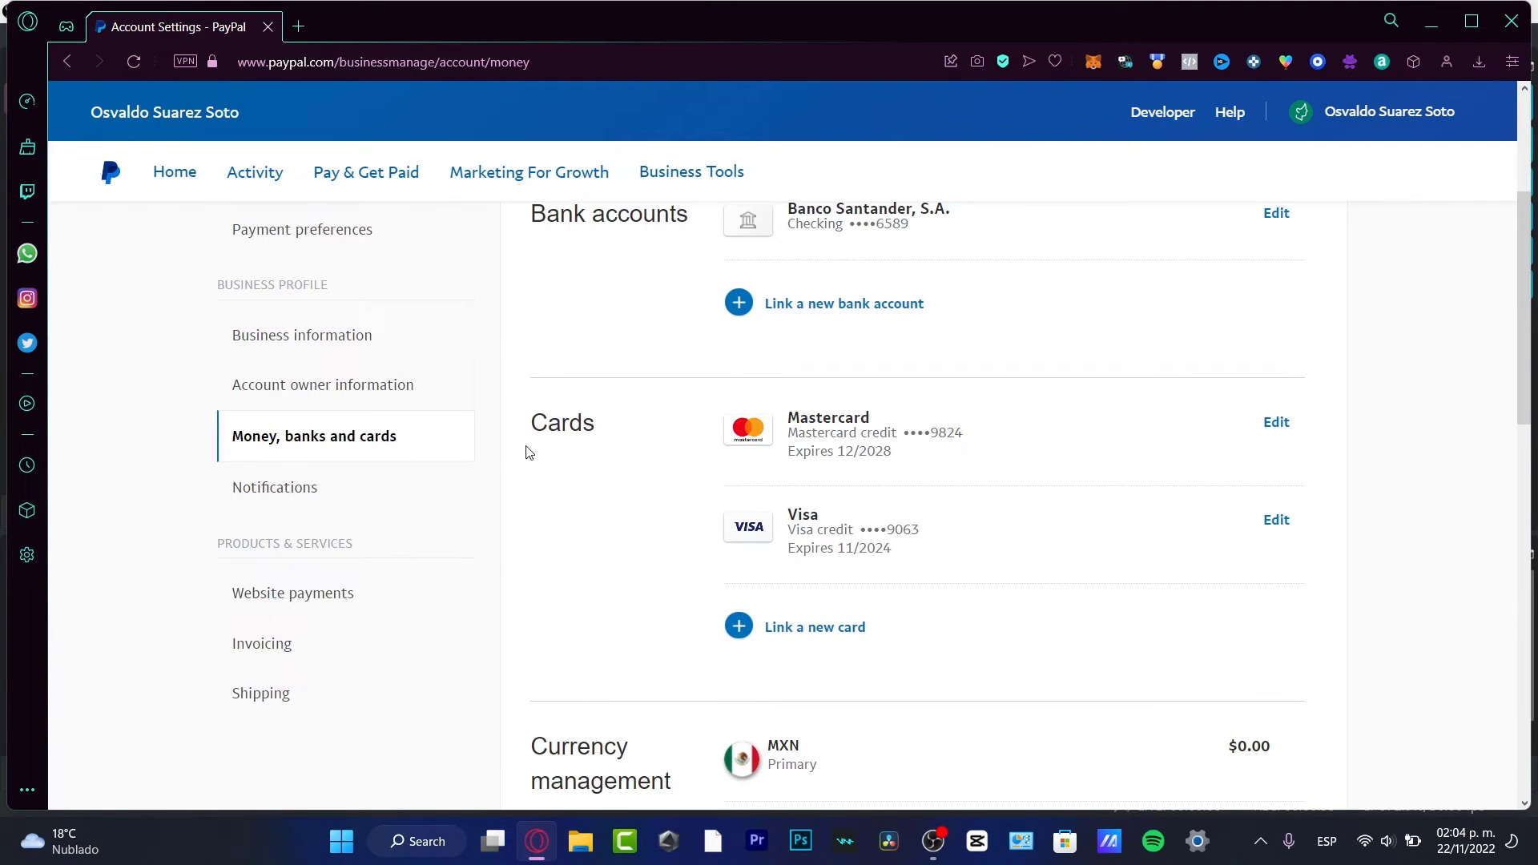
pyautogui.click(819, 630)
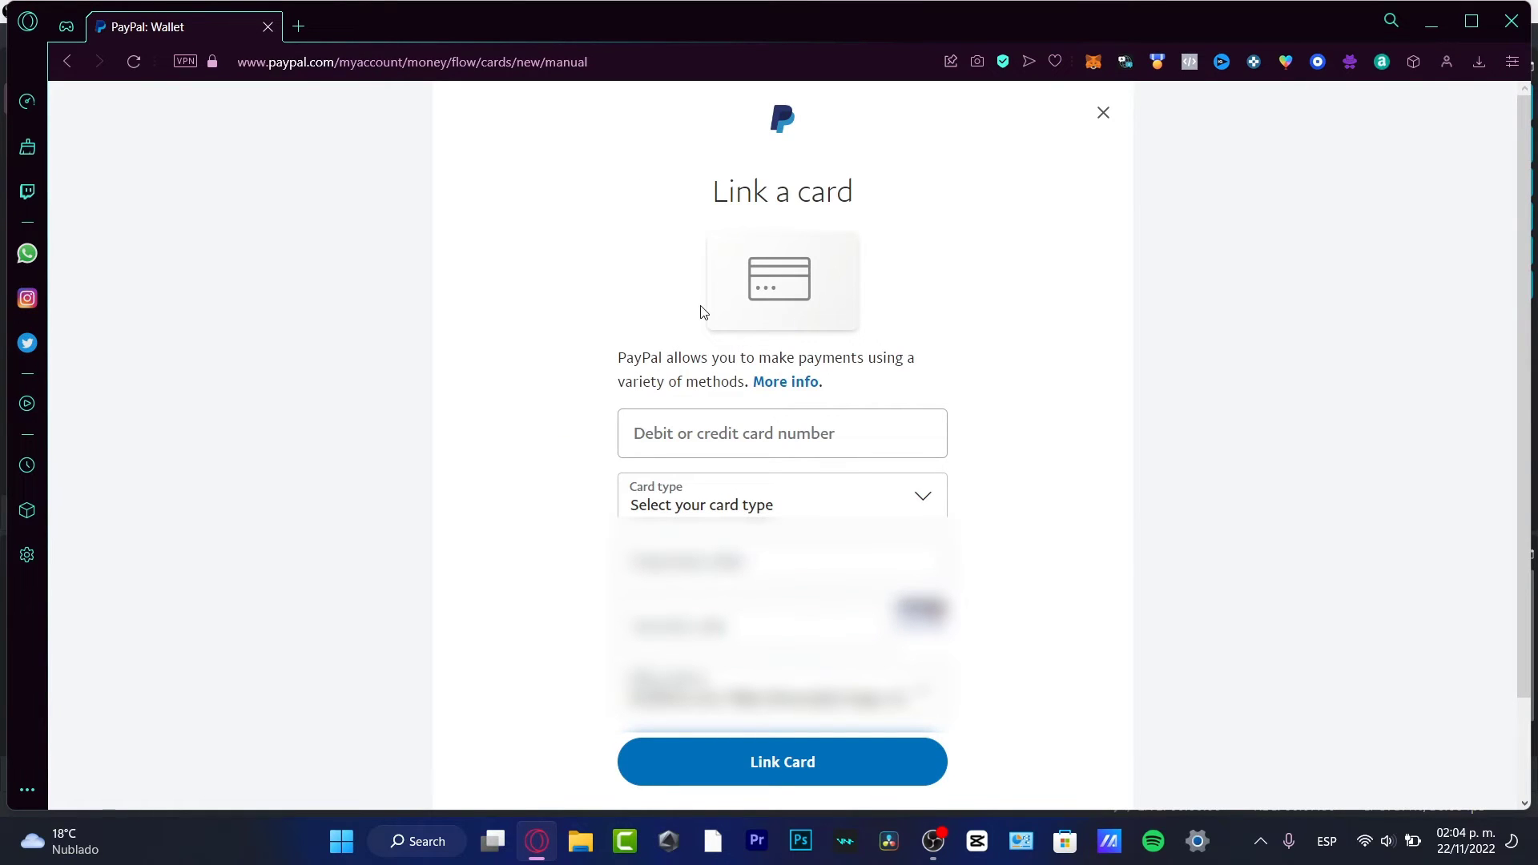
pyautogui.click(788, 434)
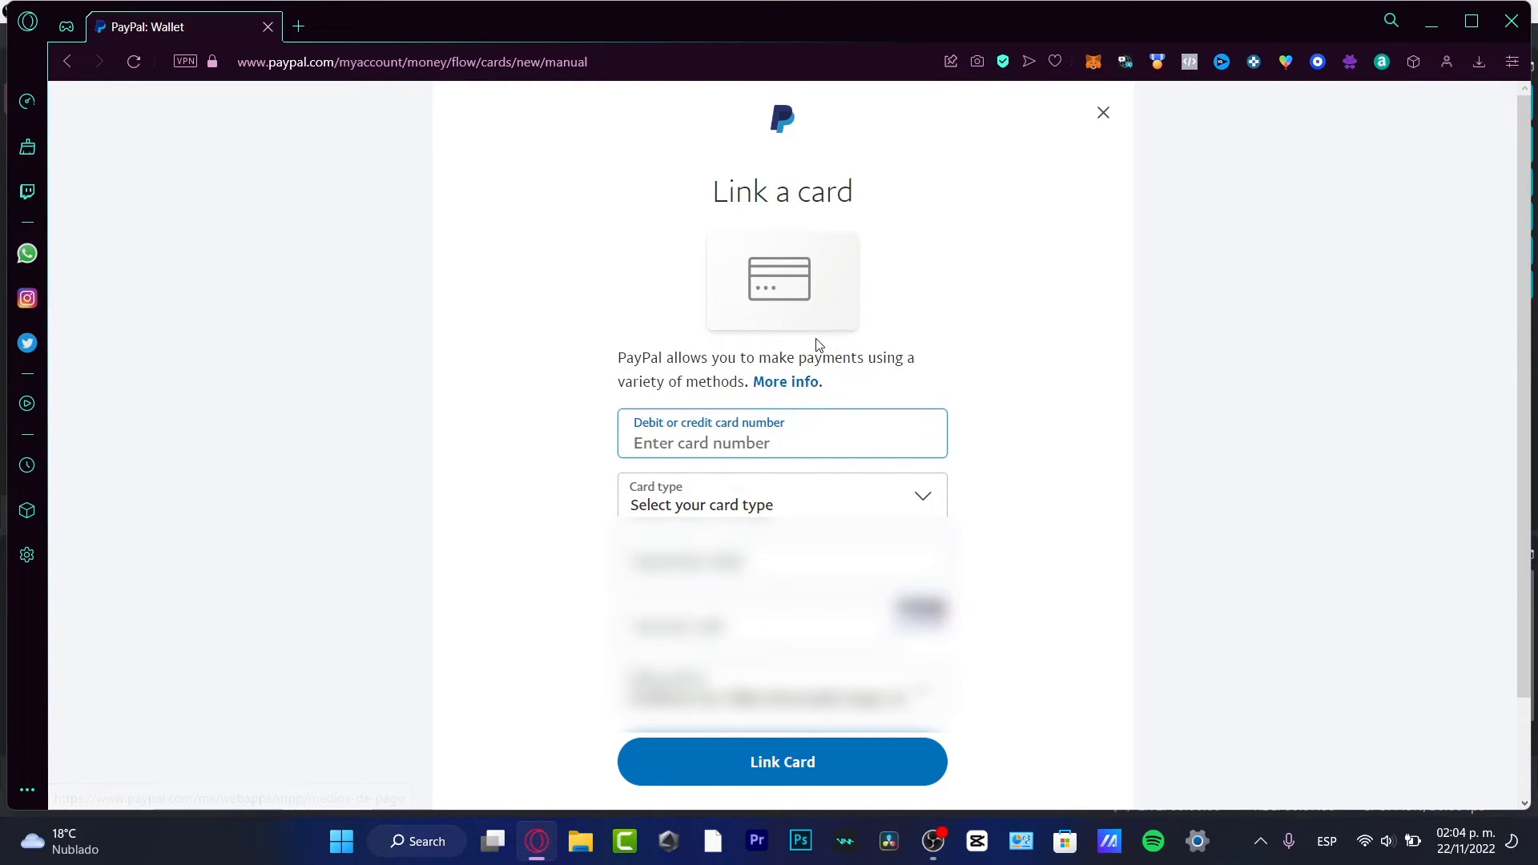
pyautogui.click(810, 381)
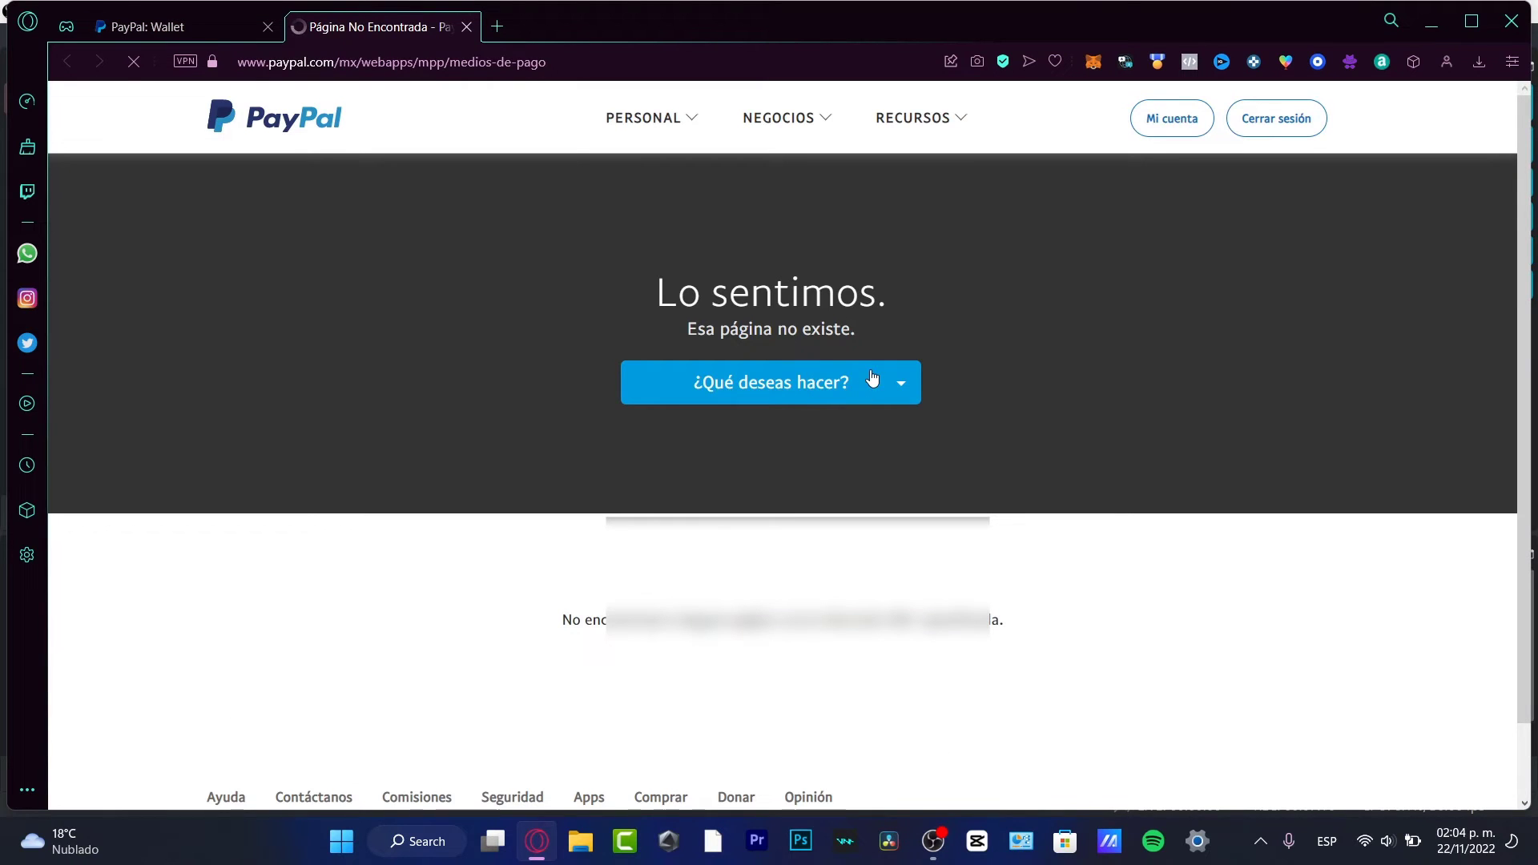
# Step: Return to the first PayPal: Wallet tab showing the Link a card form
pyautogui.click(212, 36)
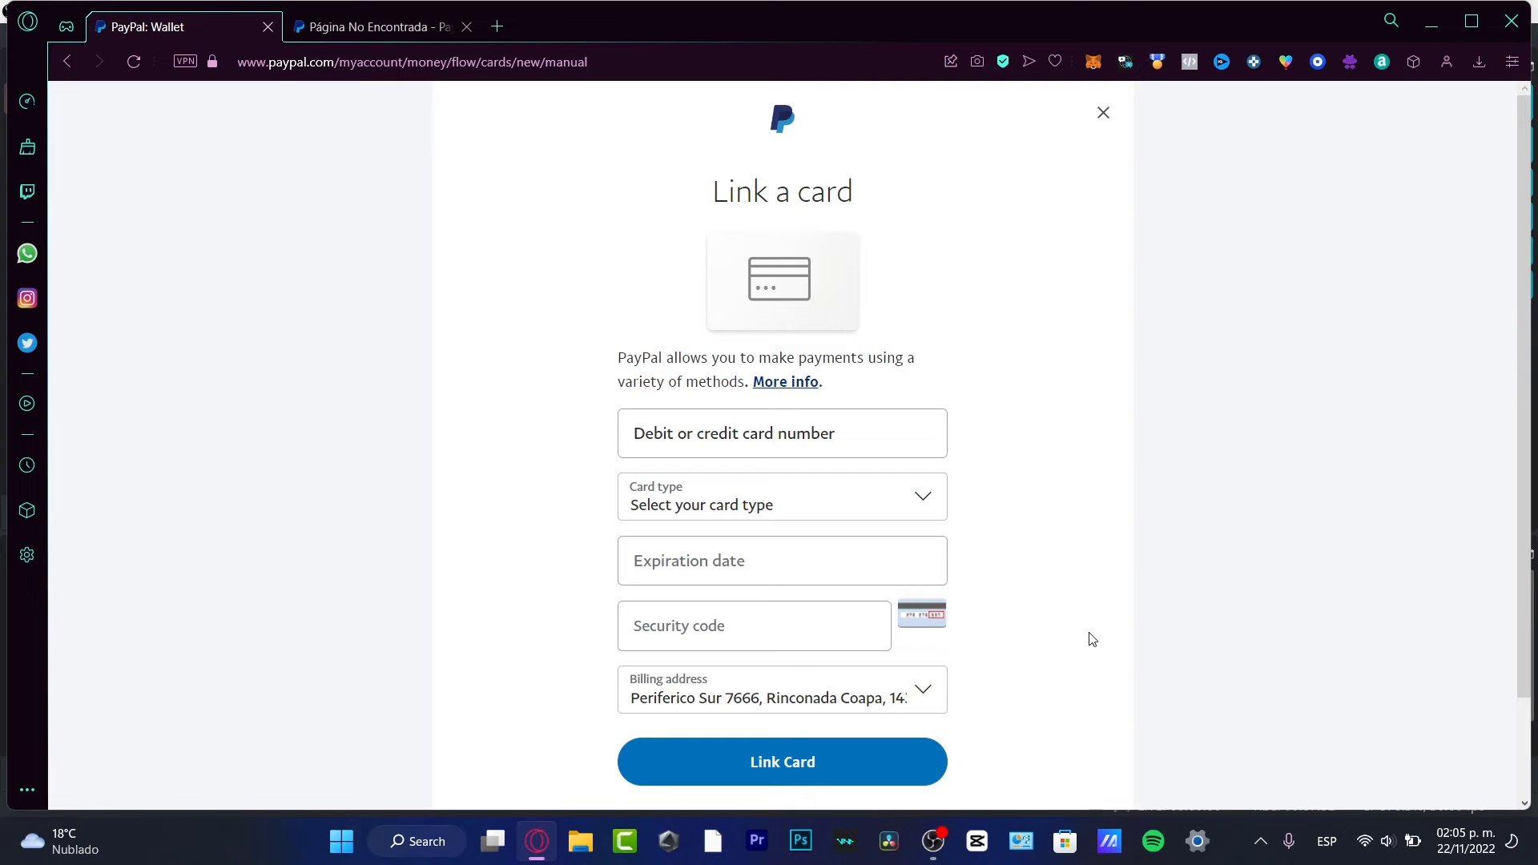
# Step: Close the Link a card form, review the linked bank and cards, then open Pay & Get Paid
pyautogui.click(1103, 113)
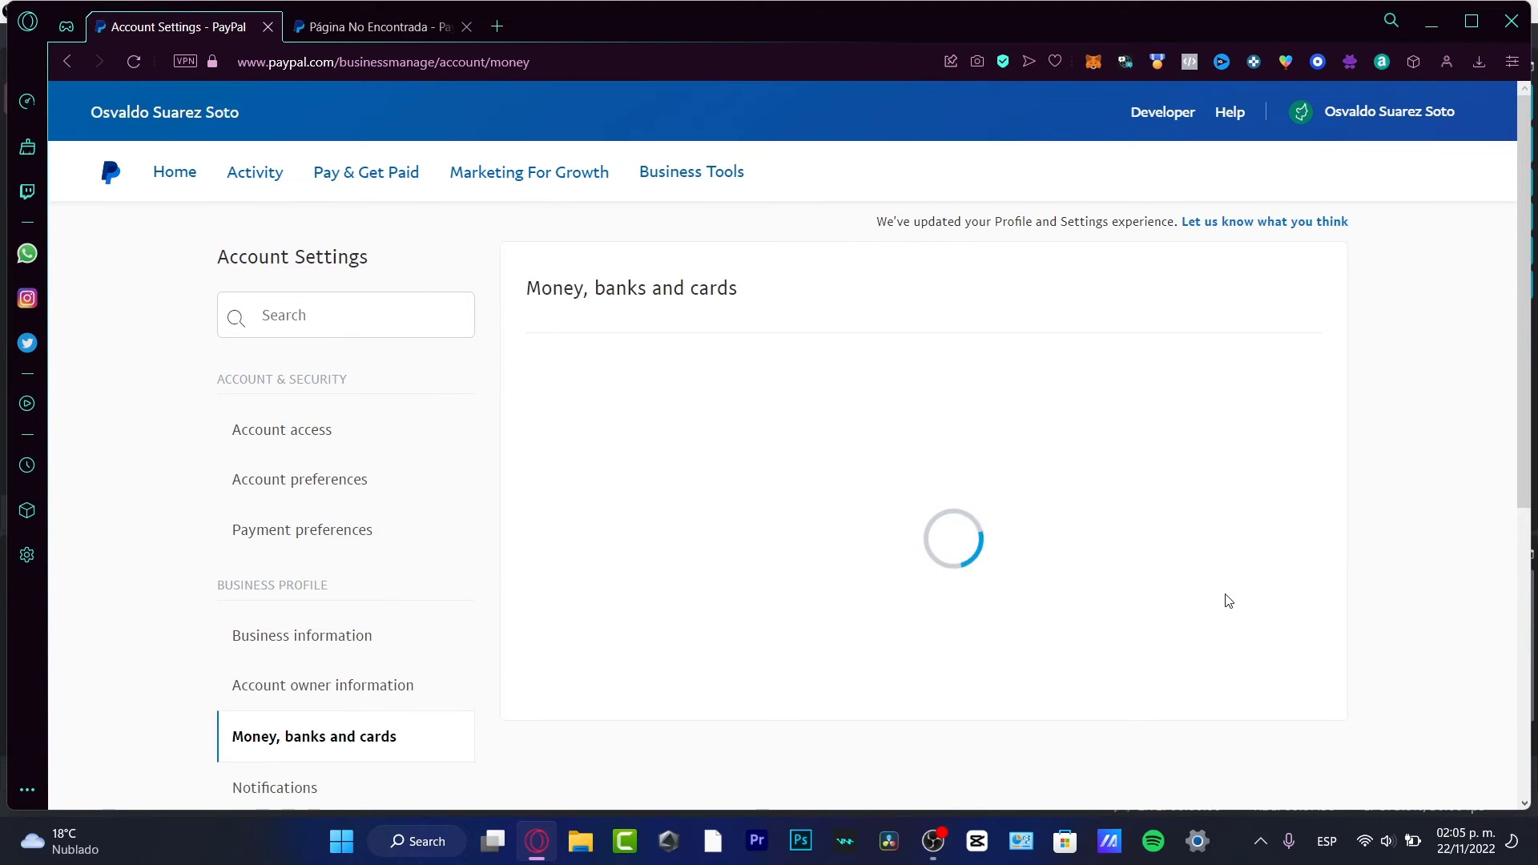
pyautogui.scroll(-3, 1227, 596)
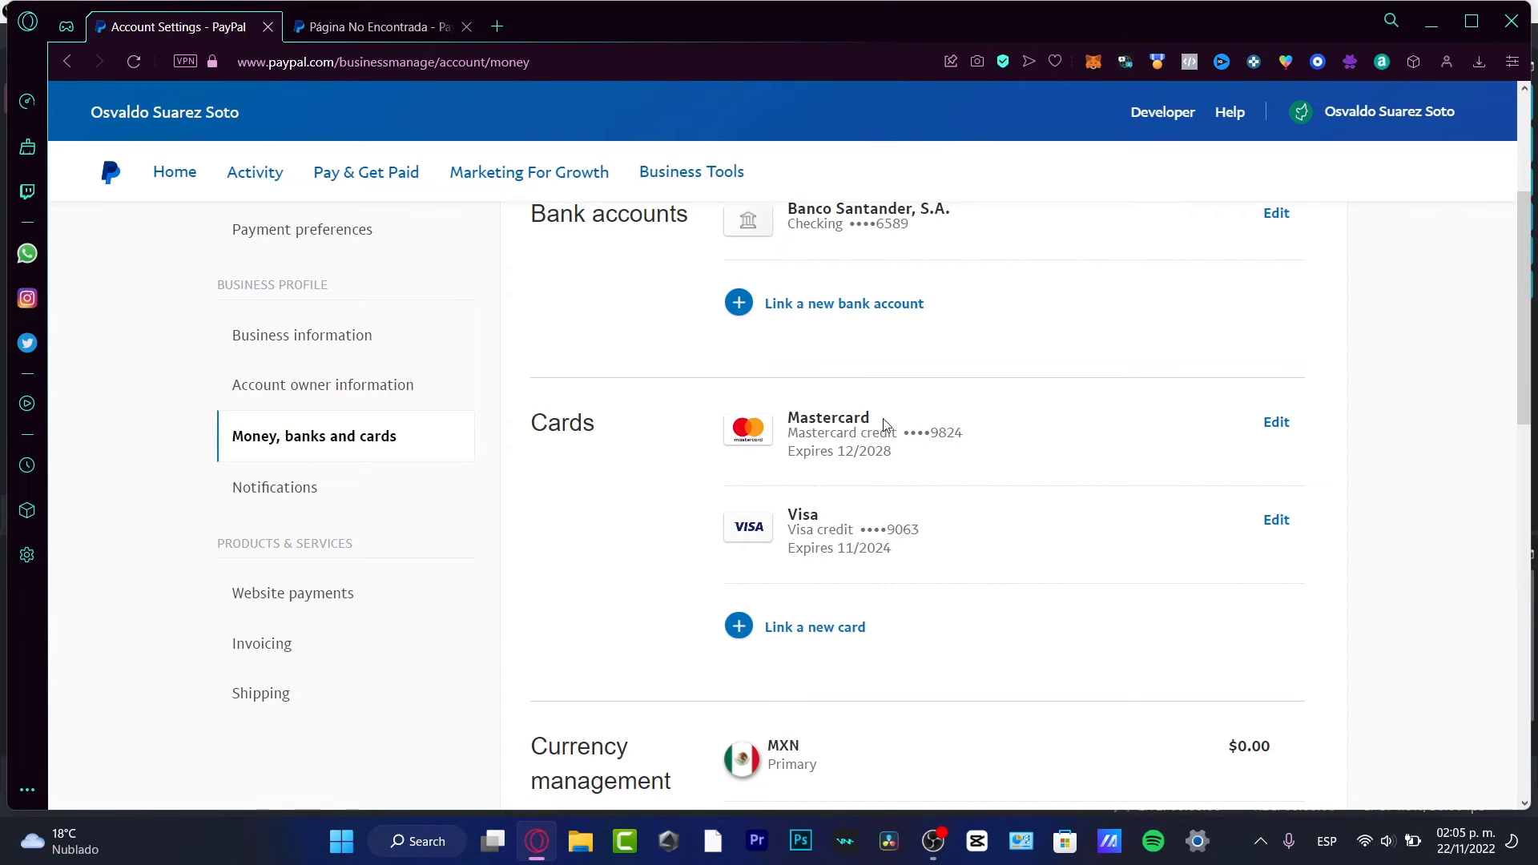
pyautogui.scroll(-3, 1085, 536)
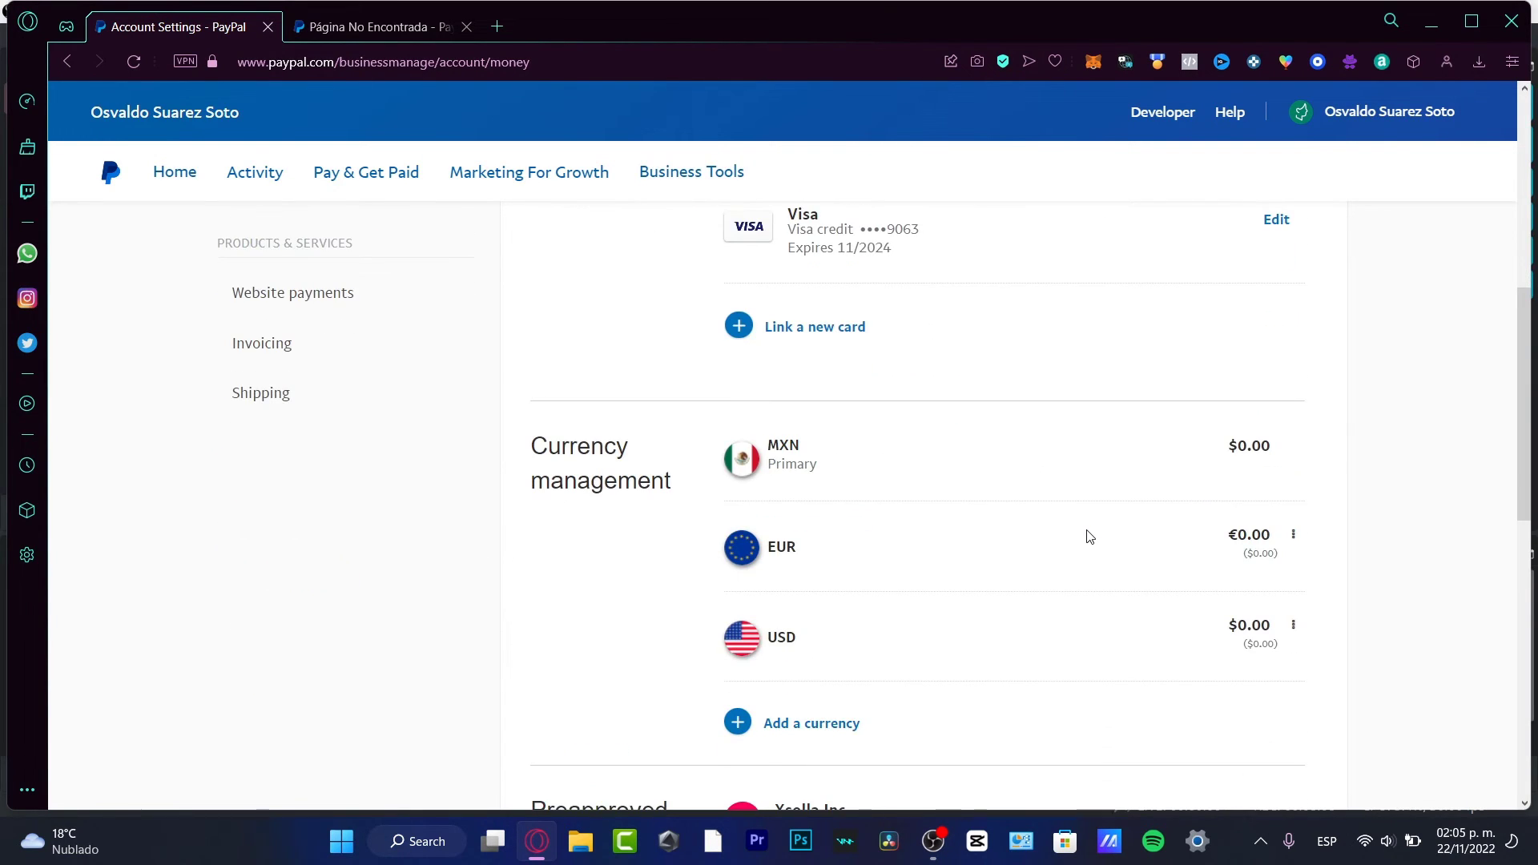
pyautogui.scroll(3, 944, 503)
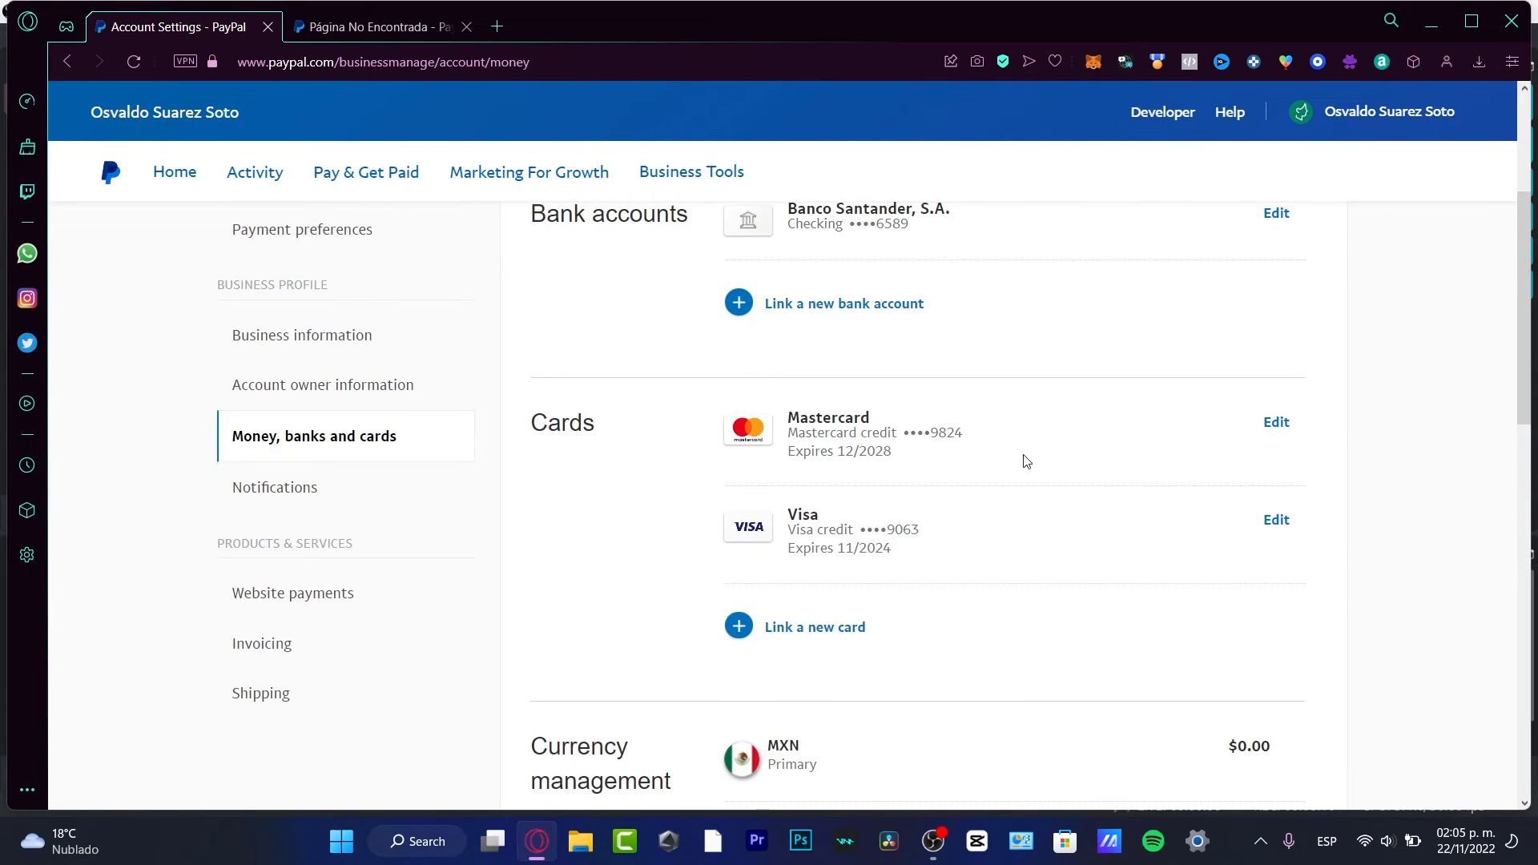
pyautogui.scroll(3, 1136, 532)
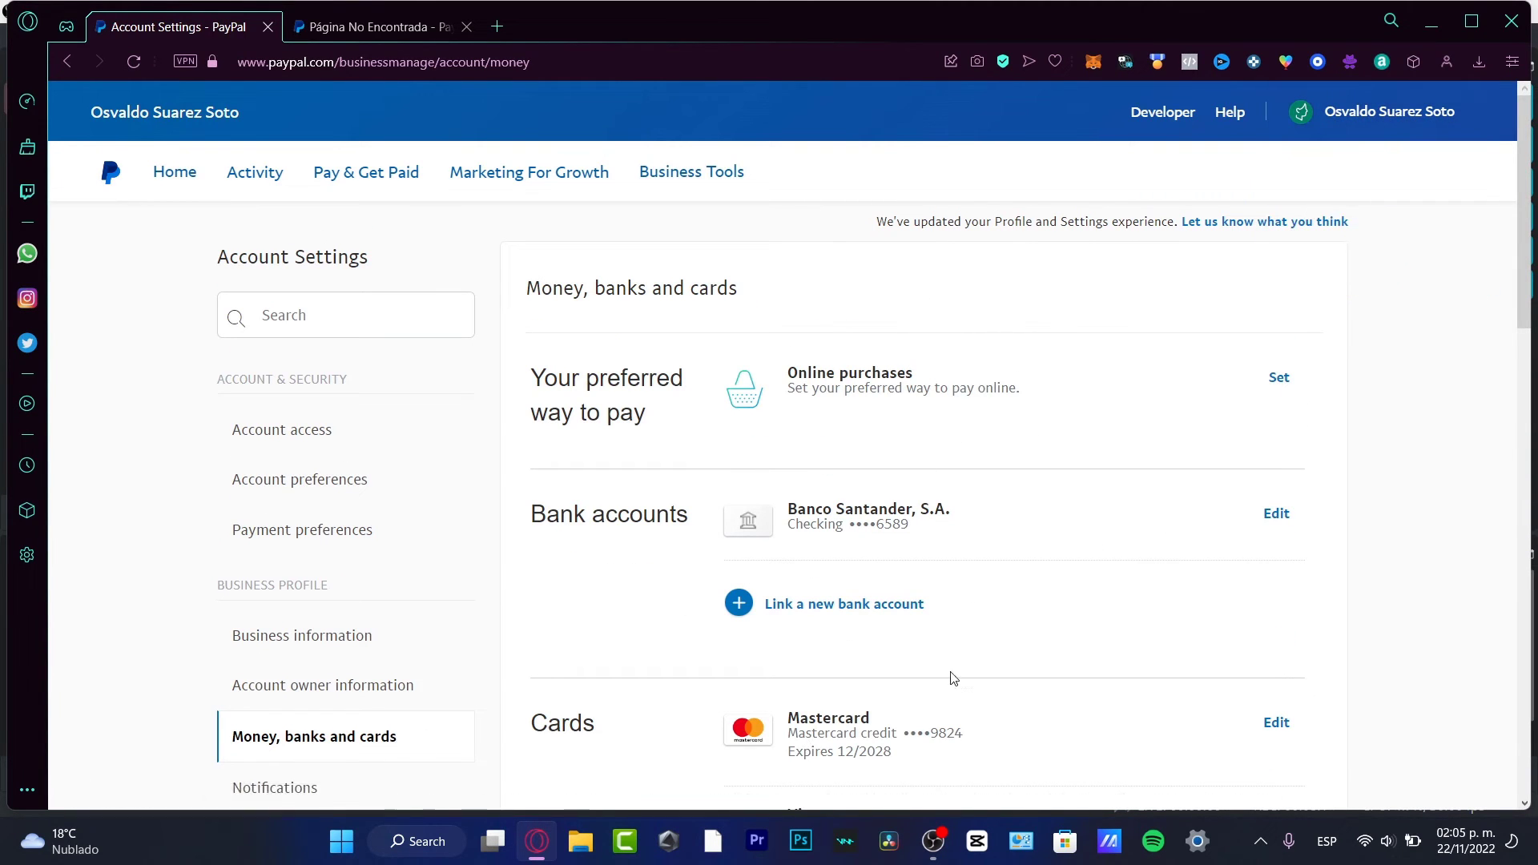
pyautogui.click(385, 191)
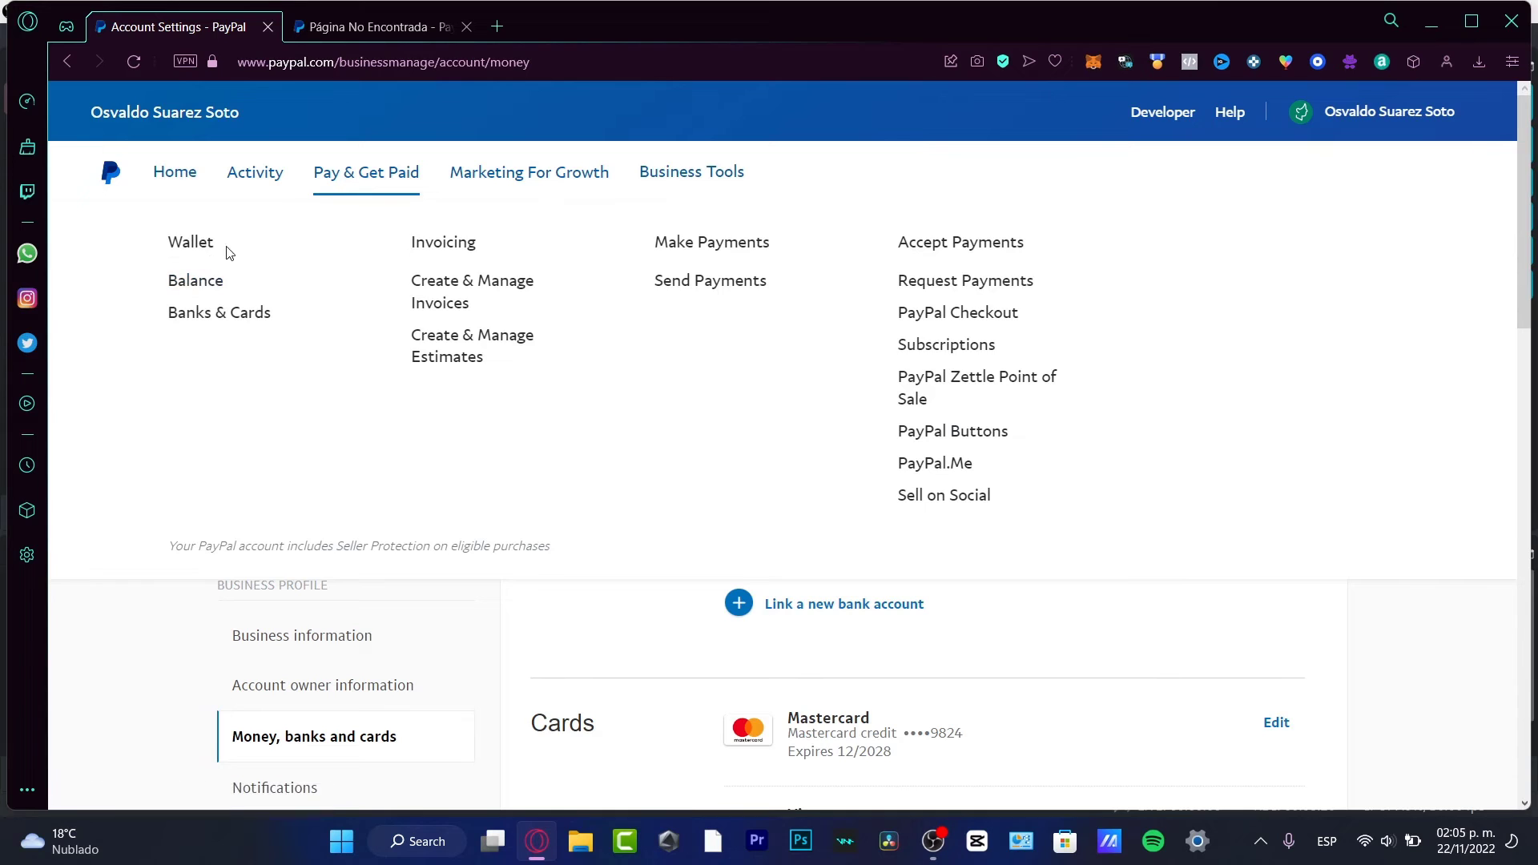
# Step: Review the wallet's linked bank, cards and balances, then return to the Home dashboard
pyautogui.click(231, 314)
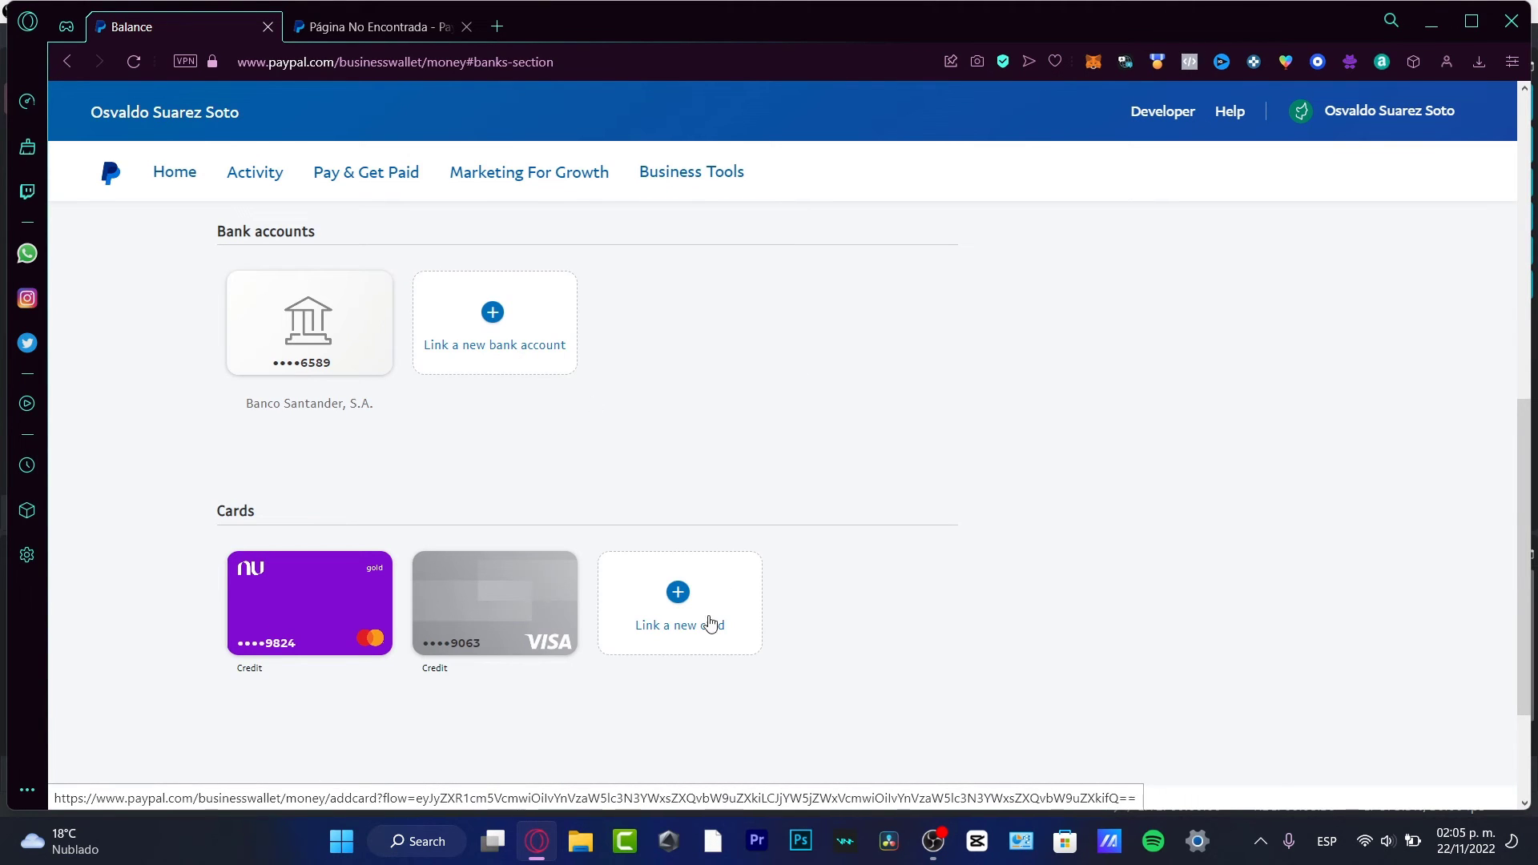
pyautogui.scroll(-3, 735, 648)
pyautogui.scroll(10, 741, 650)
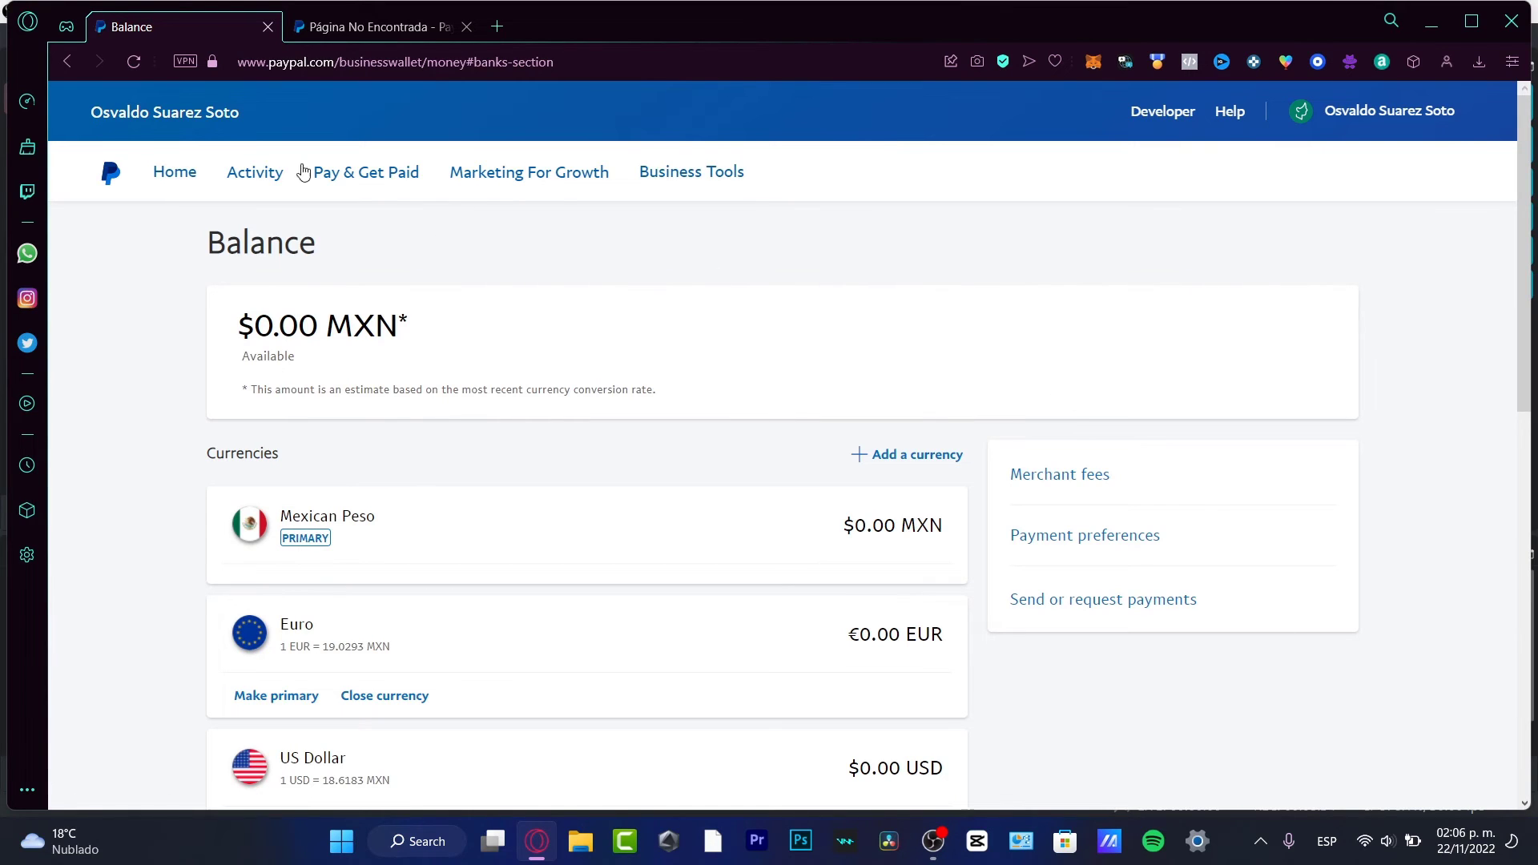
pyautogui.click(115, 175)
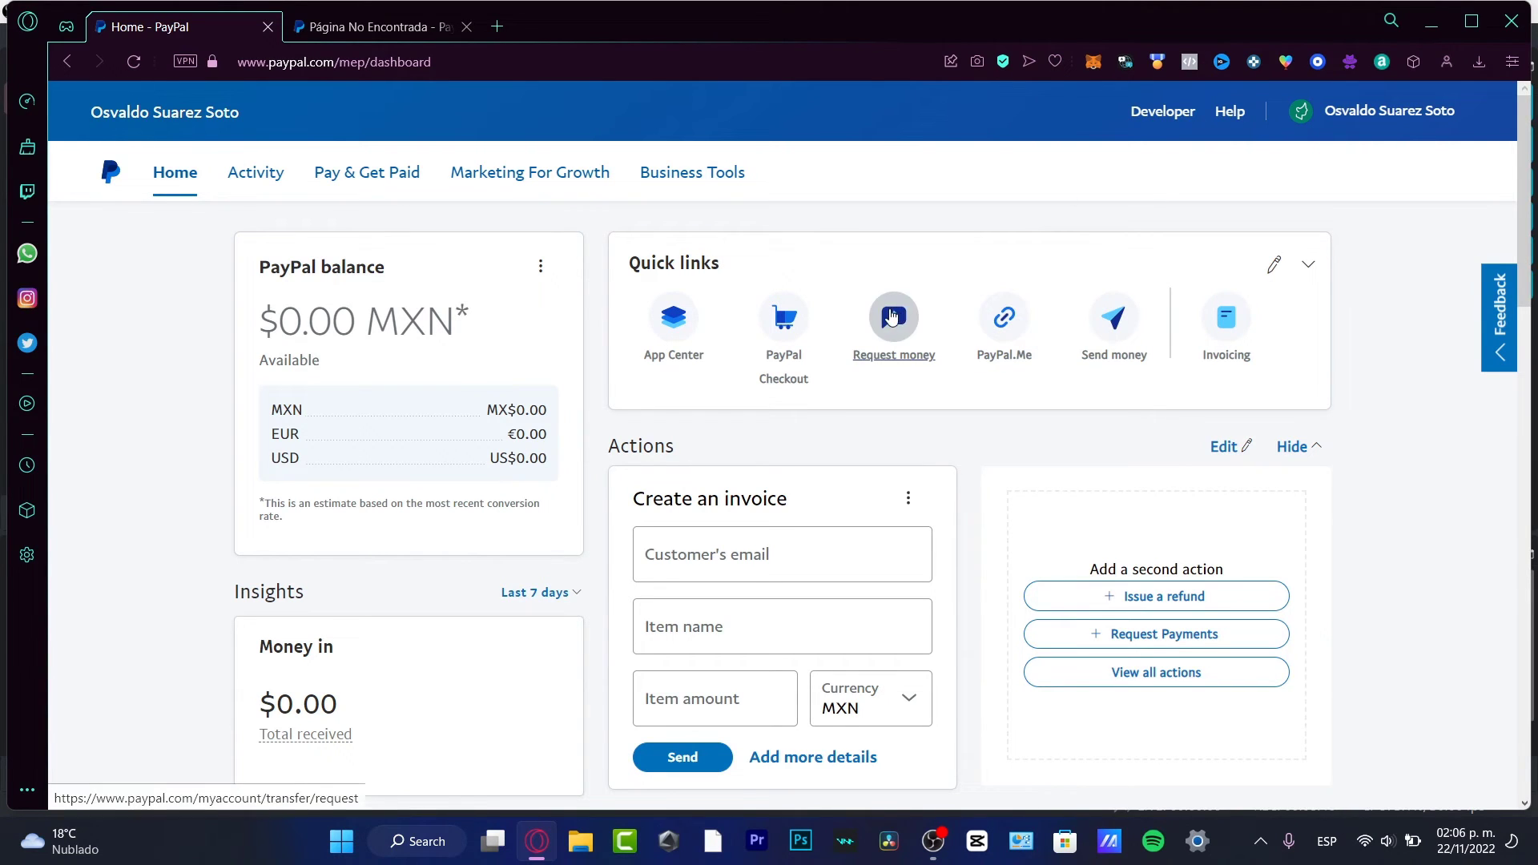
# Step: Draft a 76.55 USD money request to a saved contact, then return Home without sending
pyautogui.click(895, 336)
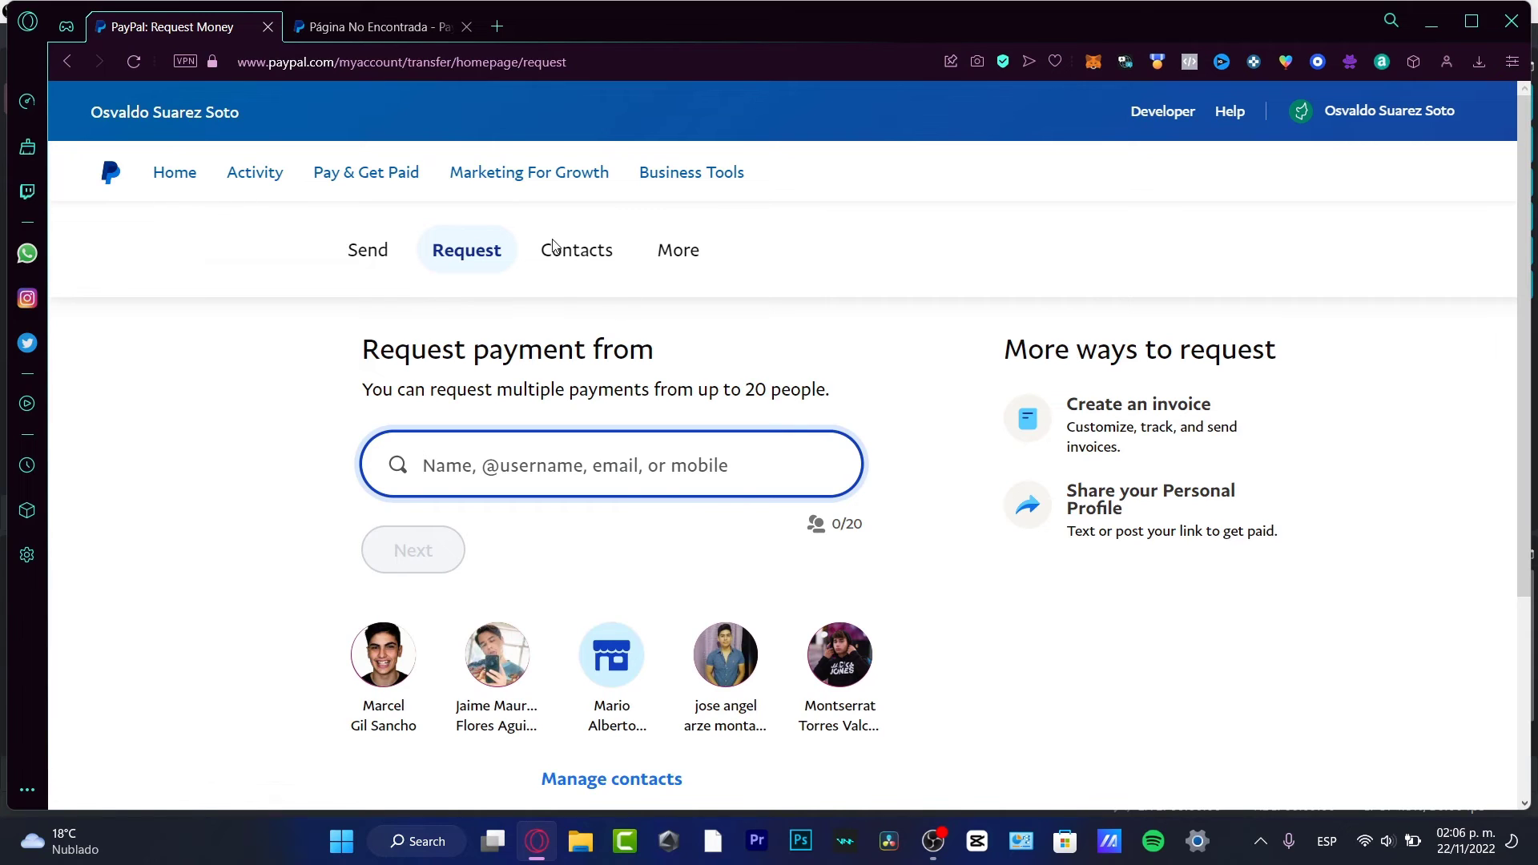
pyautogui.click(613, 654)
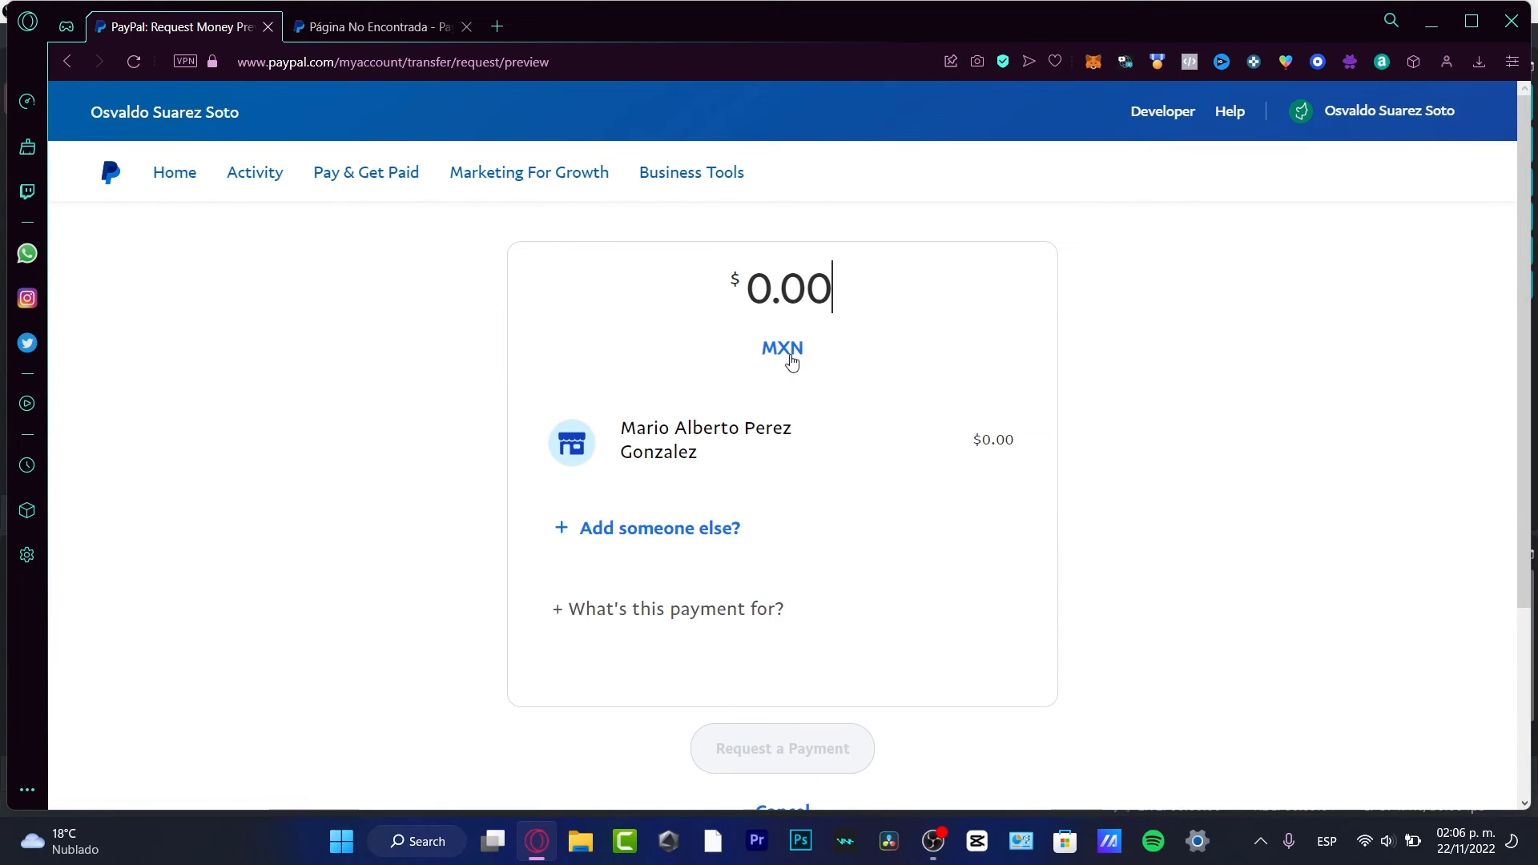
pyautogui.click(784, 348)
pyautogui.scroll(-1, 785, 553)
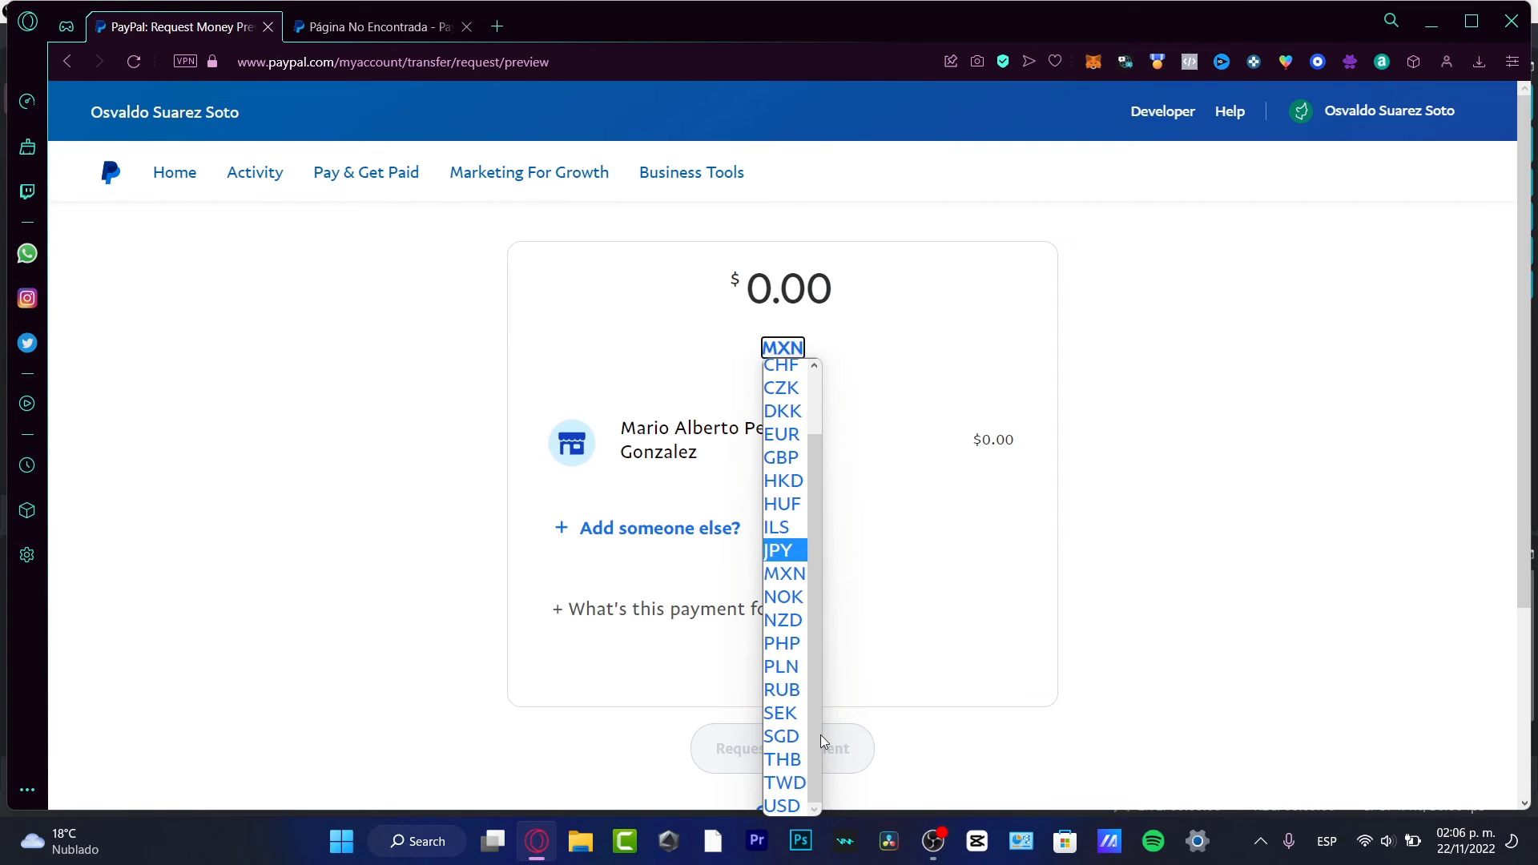
pyautogui.click(783, 808)
pyautogui.click(823, 302)
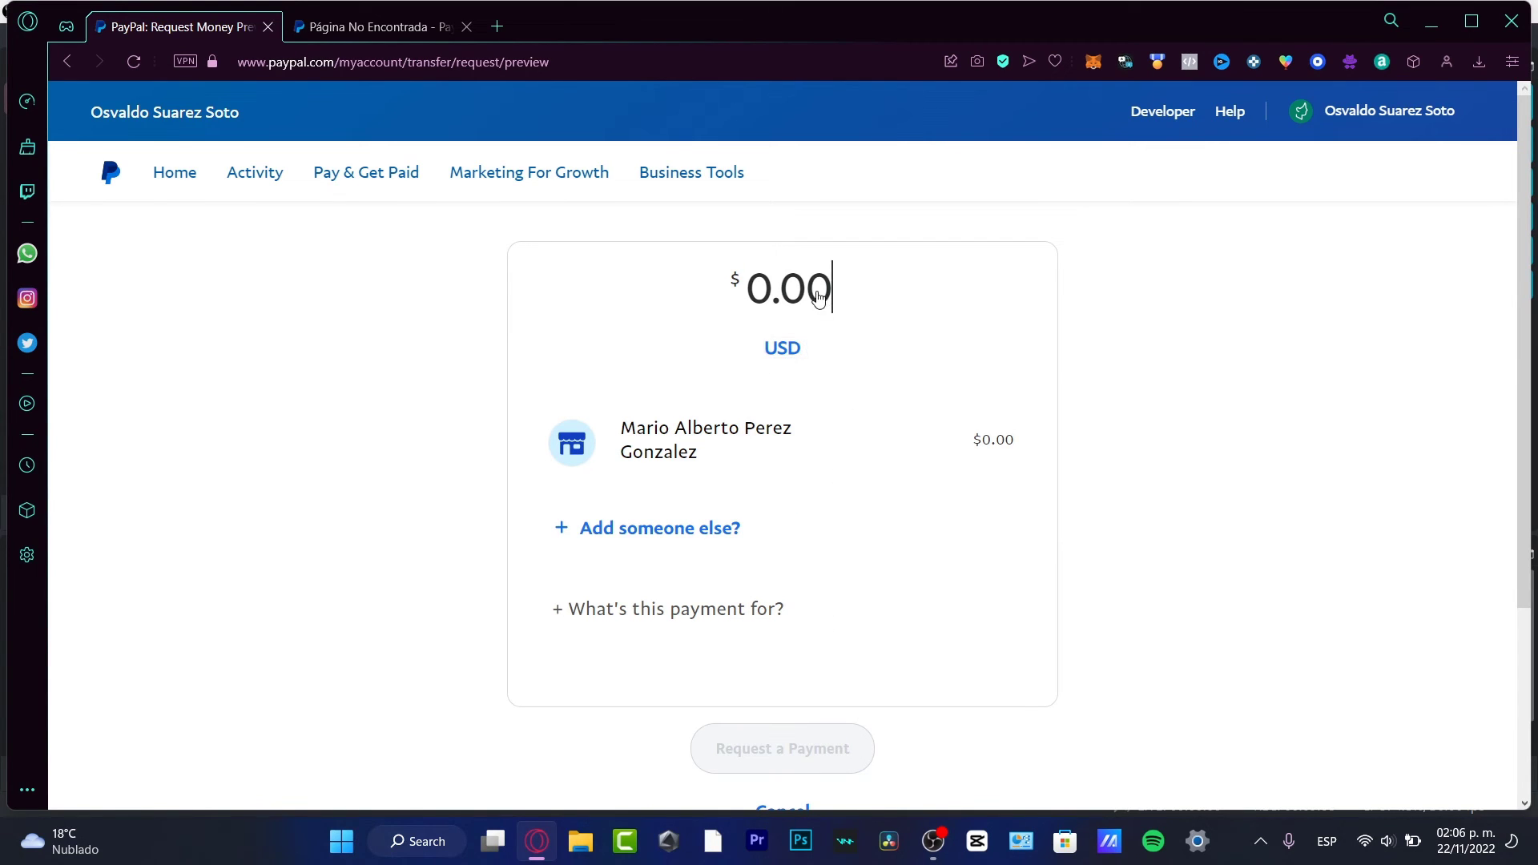
pyautogui.write('7655')
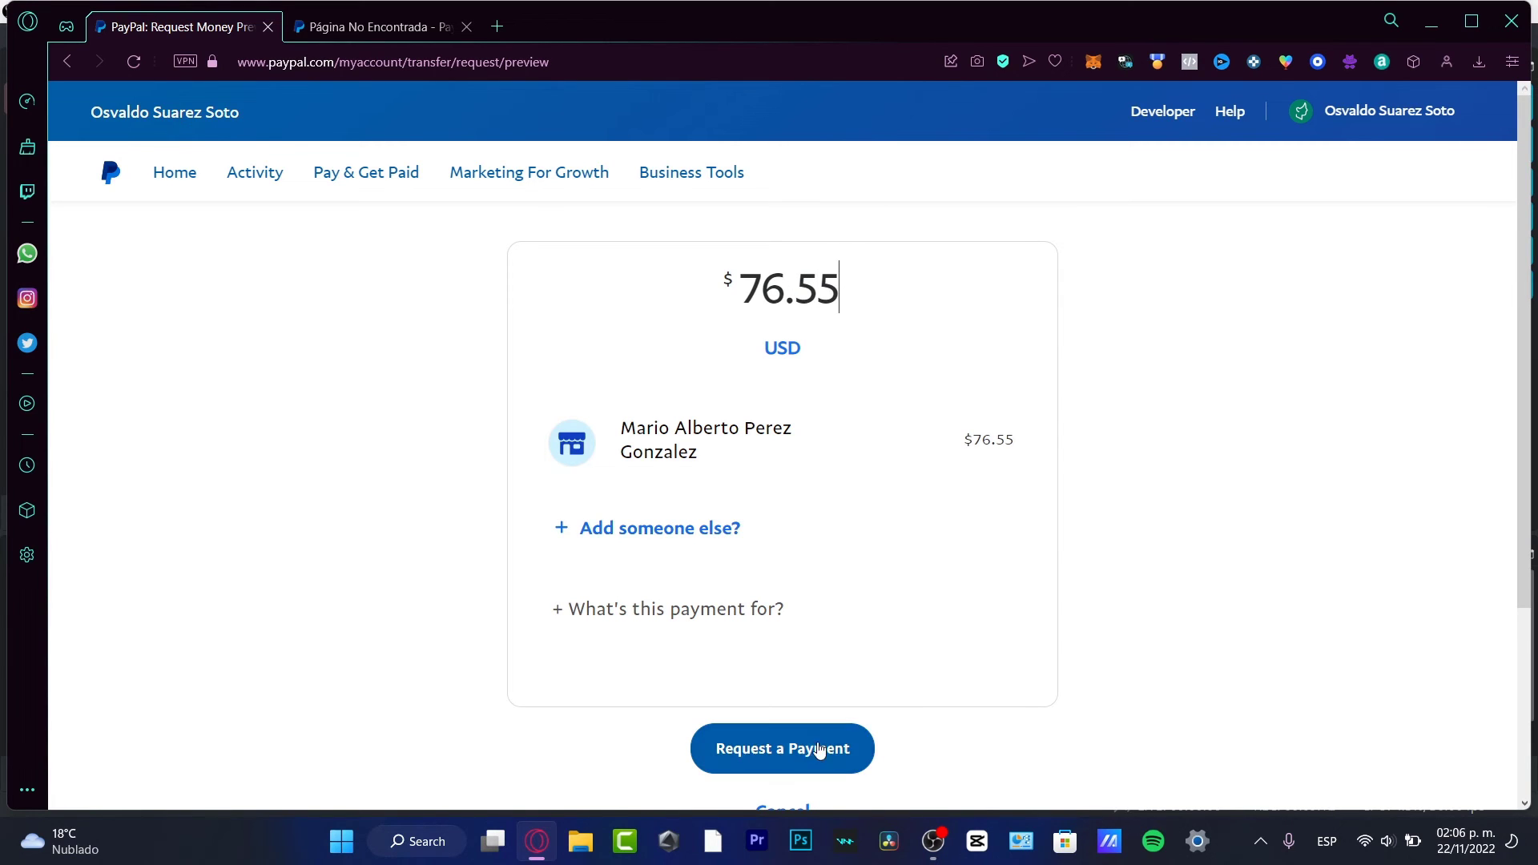
pyautogui.scroll(-3, 996, 724)
pyautogui.scroll(3, 873, 303)
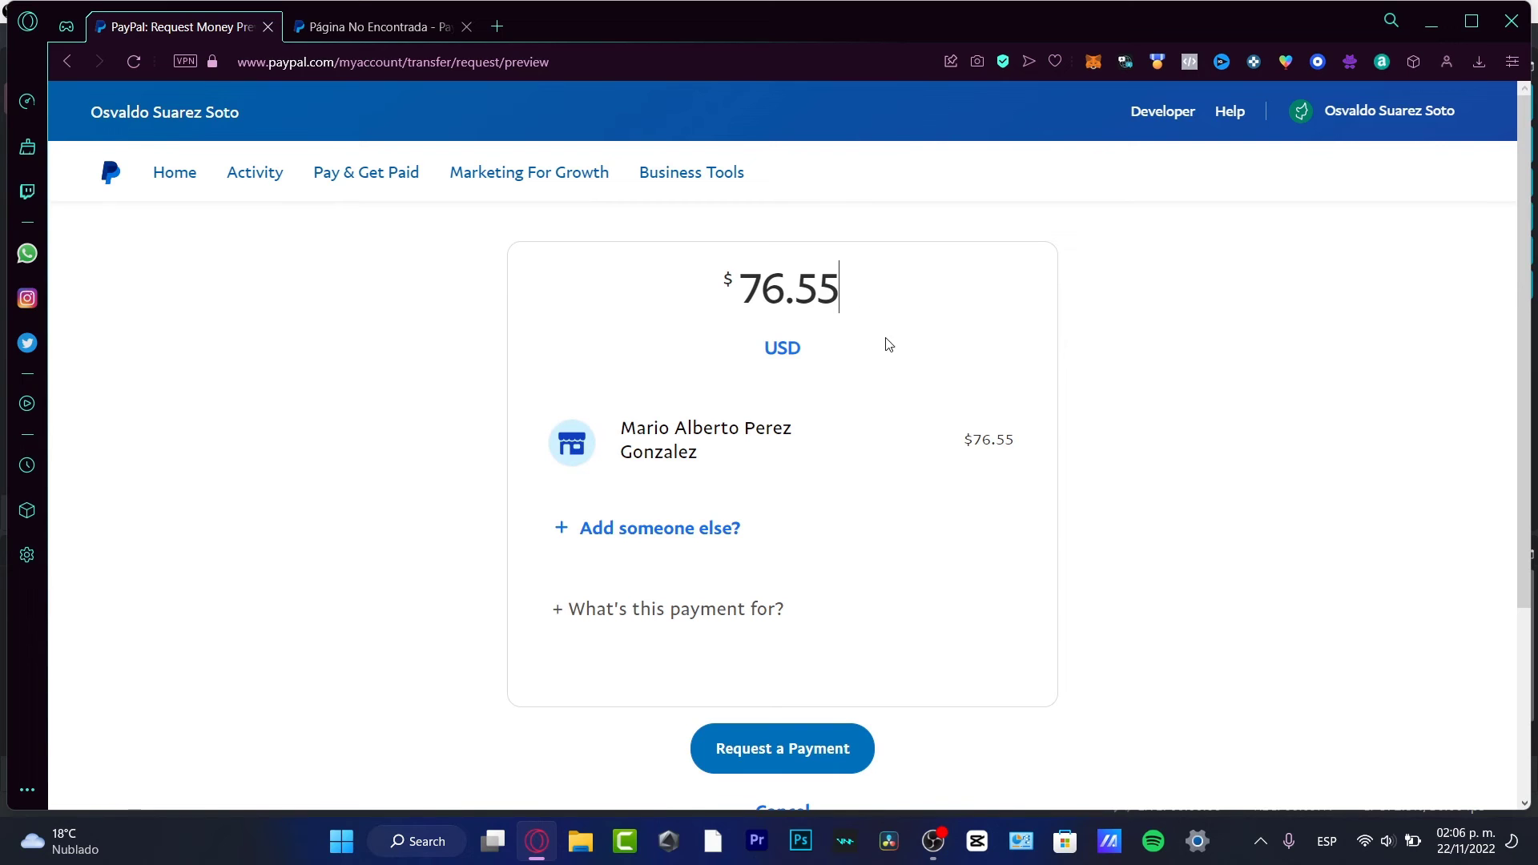
pyautogui.click(113, 165)
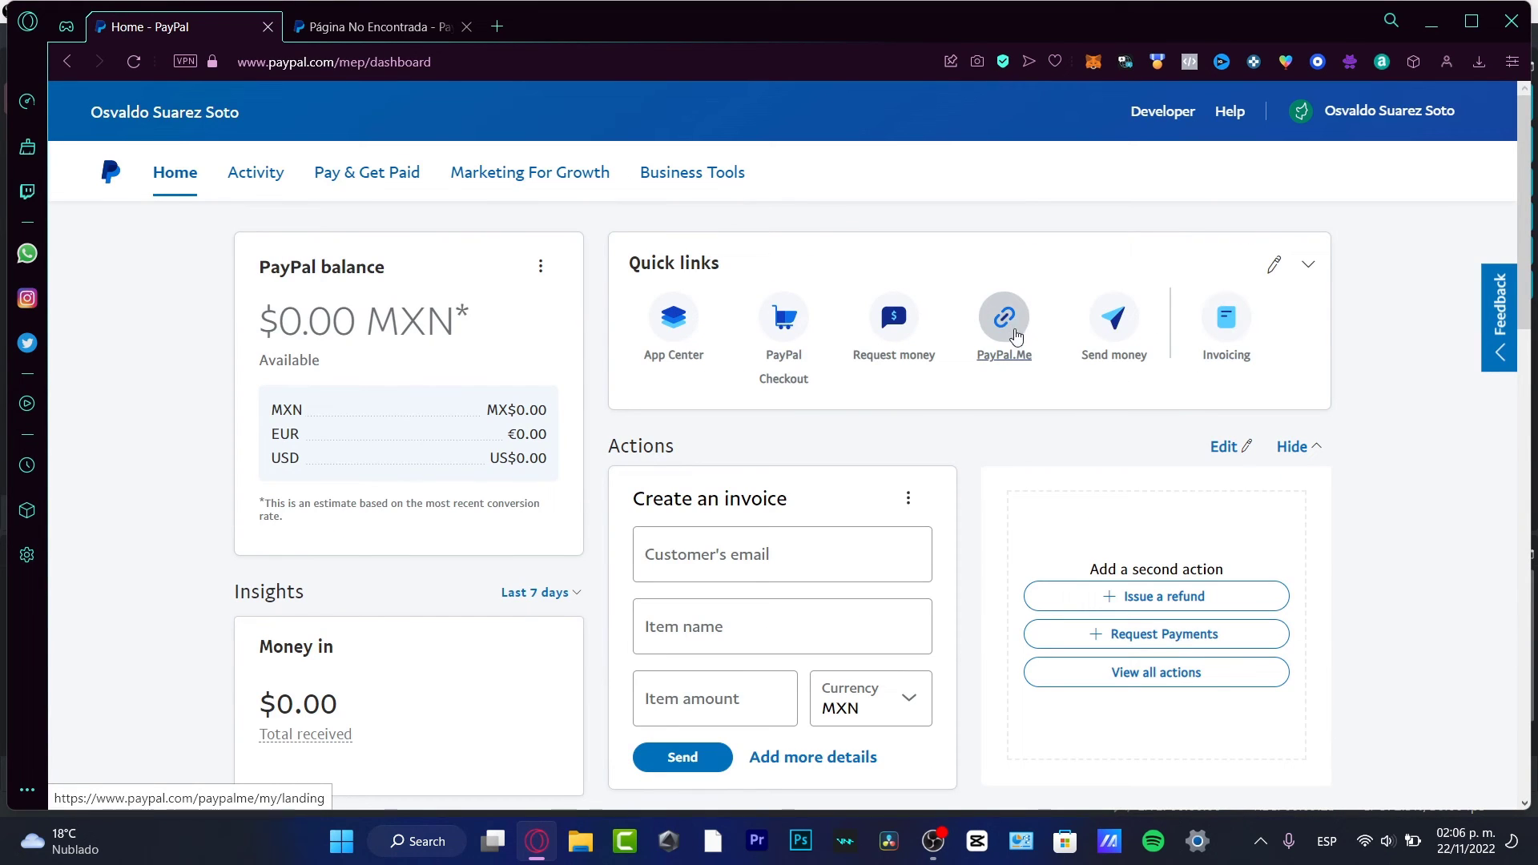
# Step: Confirm the business already has a PayPal.Me link, then close that page
pyautogui.click(1011, 351)
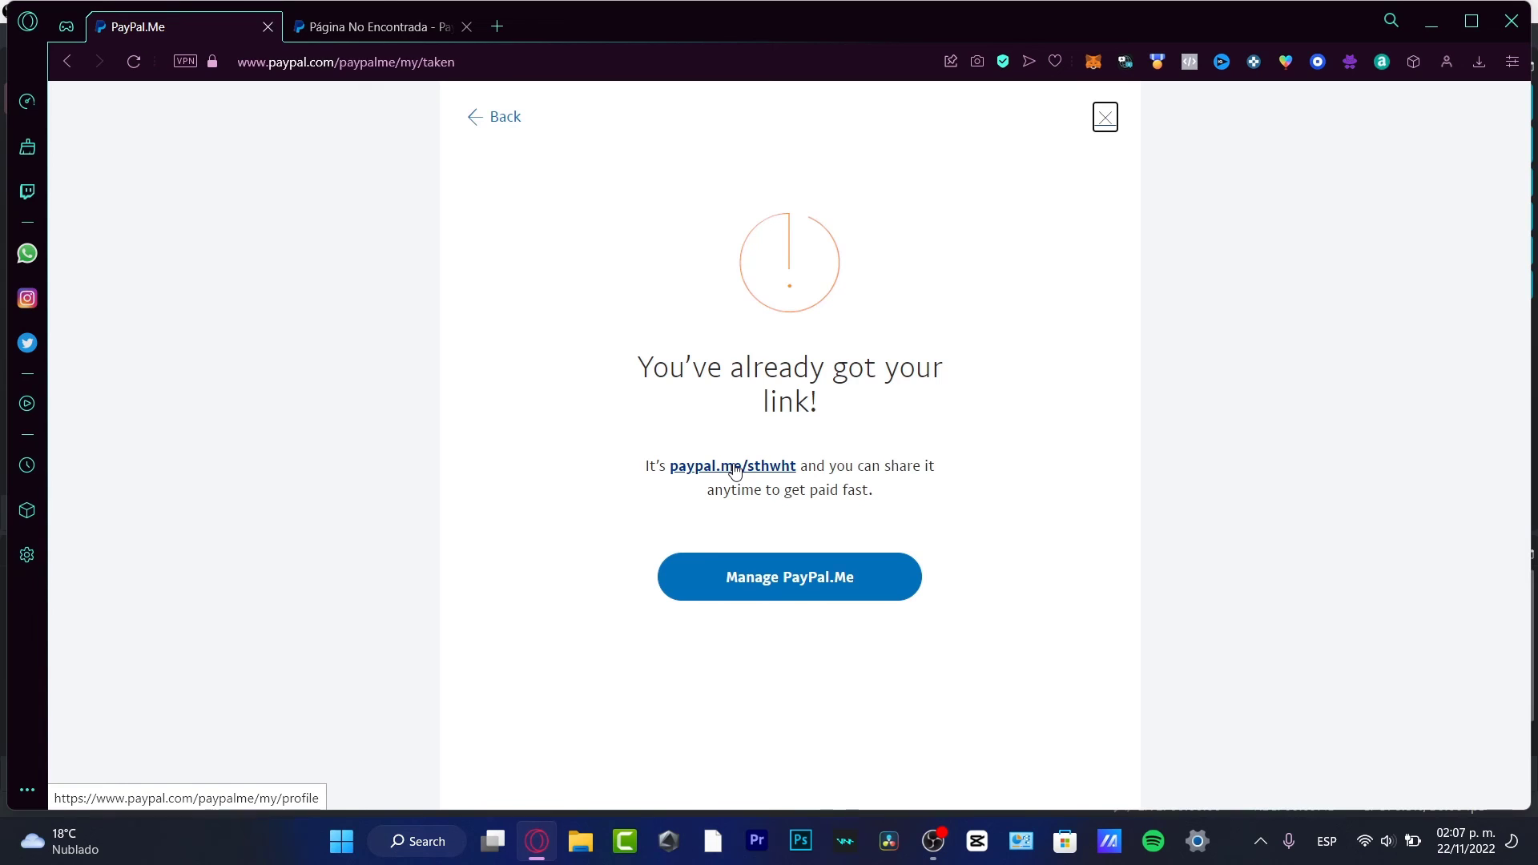
pyautogui.click(1107, 118)
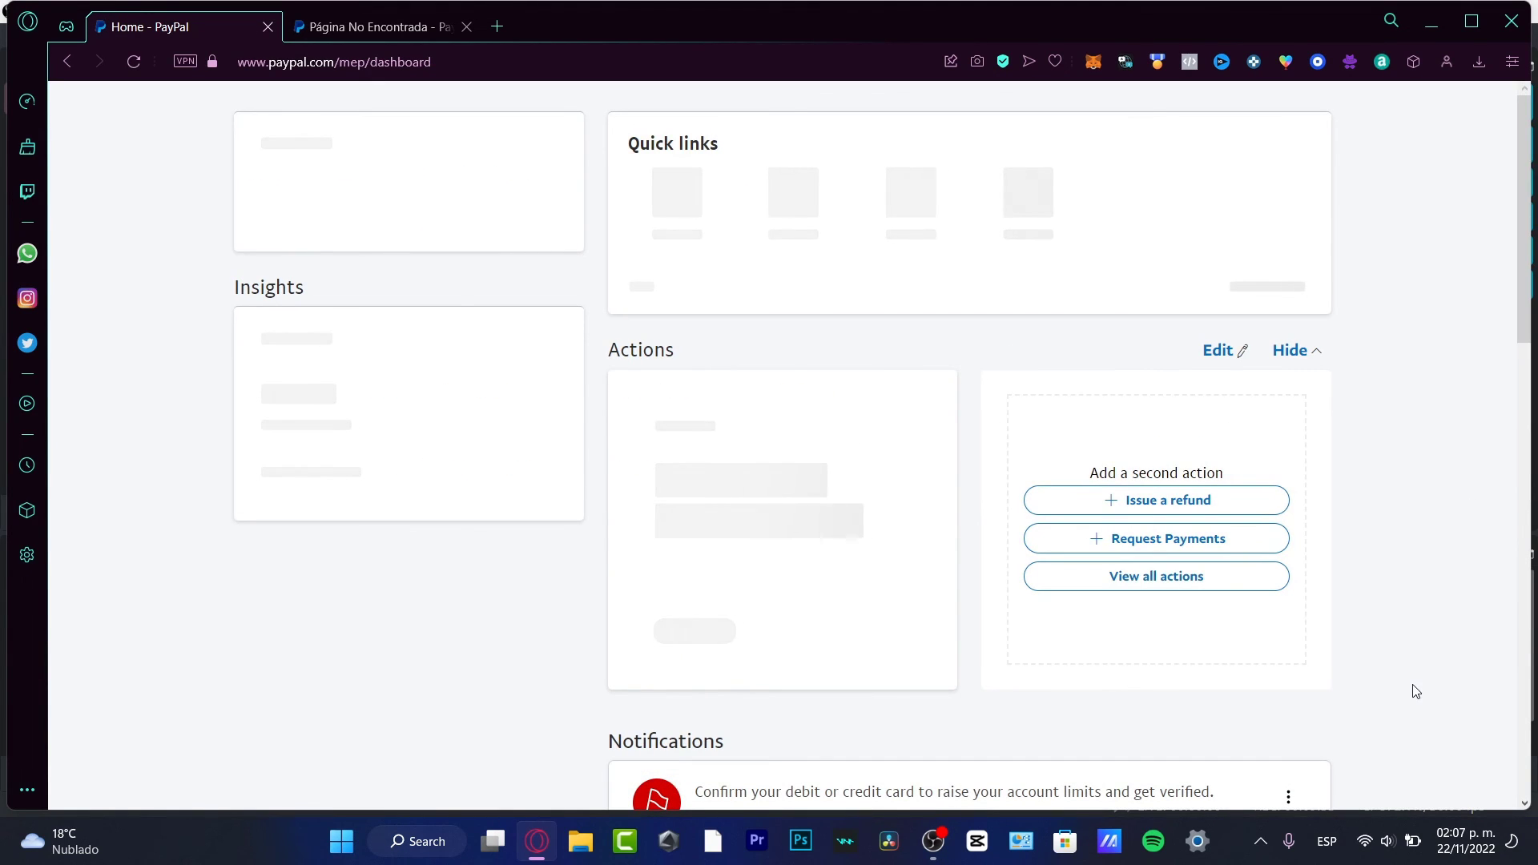
# Step: Review the $135.79 money out and recent activity, then open the balance menu and Pay & Get Paid
pyautogui.scroll(-6, 1419, 693)
pyautogui.scroll(8, 1415, 694)
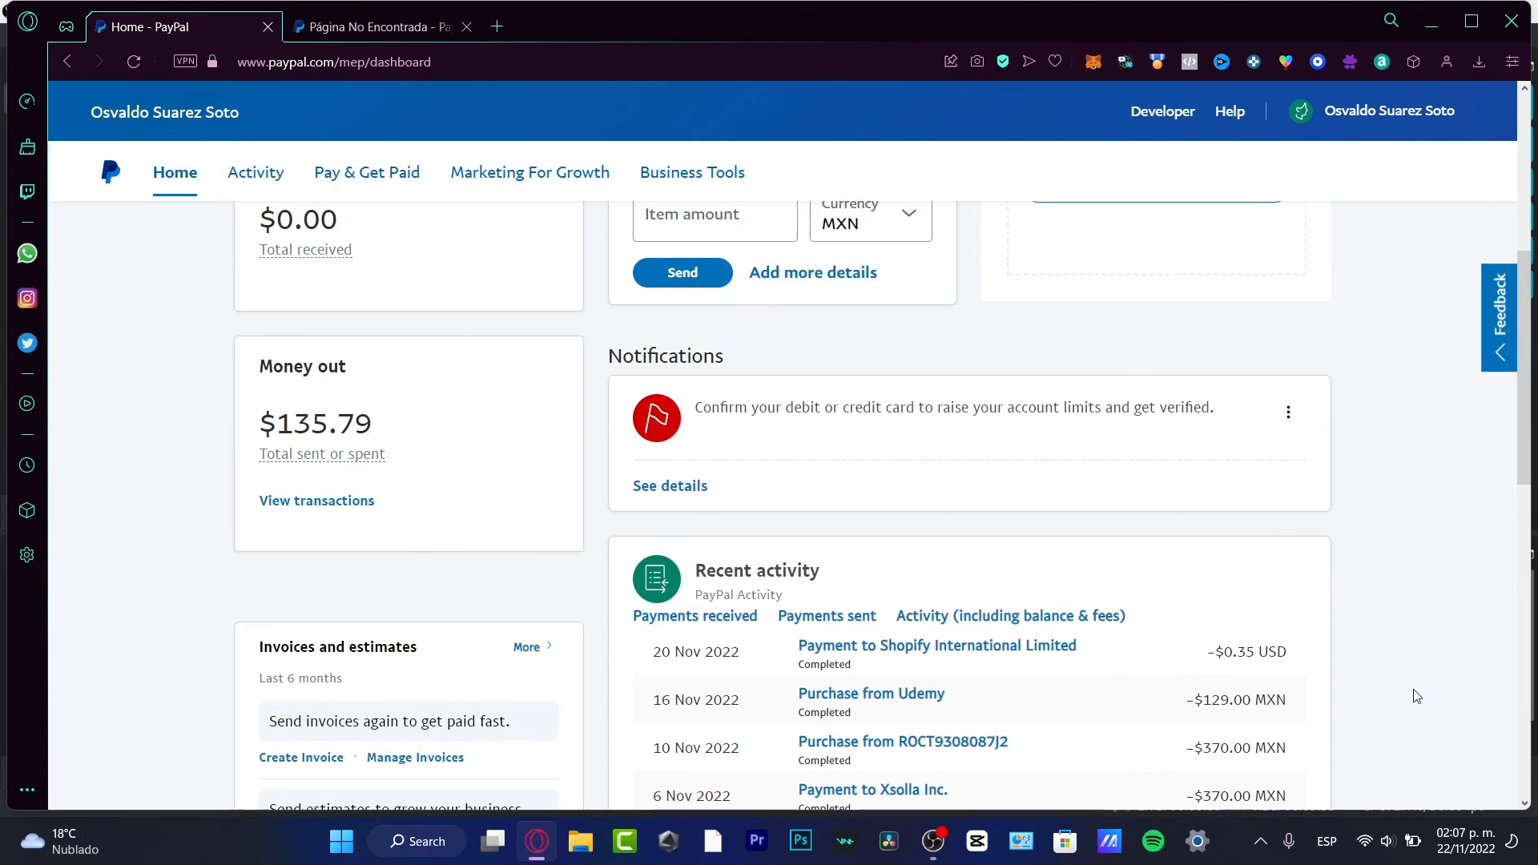
pyautogui.scroll(-4, 1387, 570)
pyautogui.scroll(-4, 1371, 543)
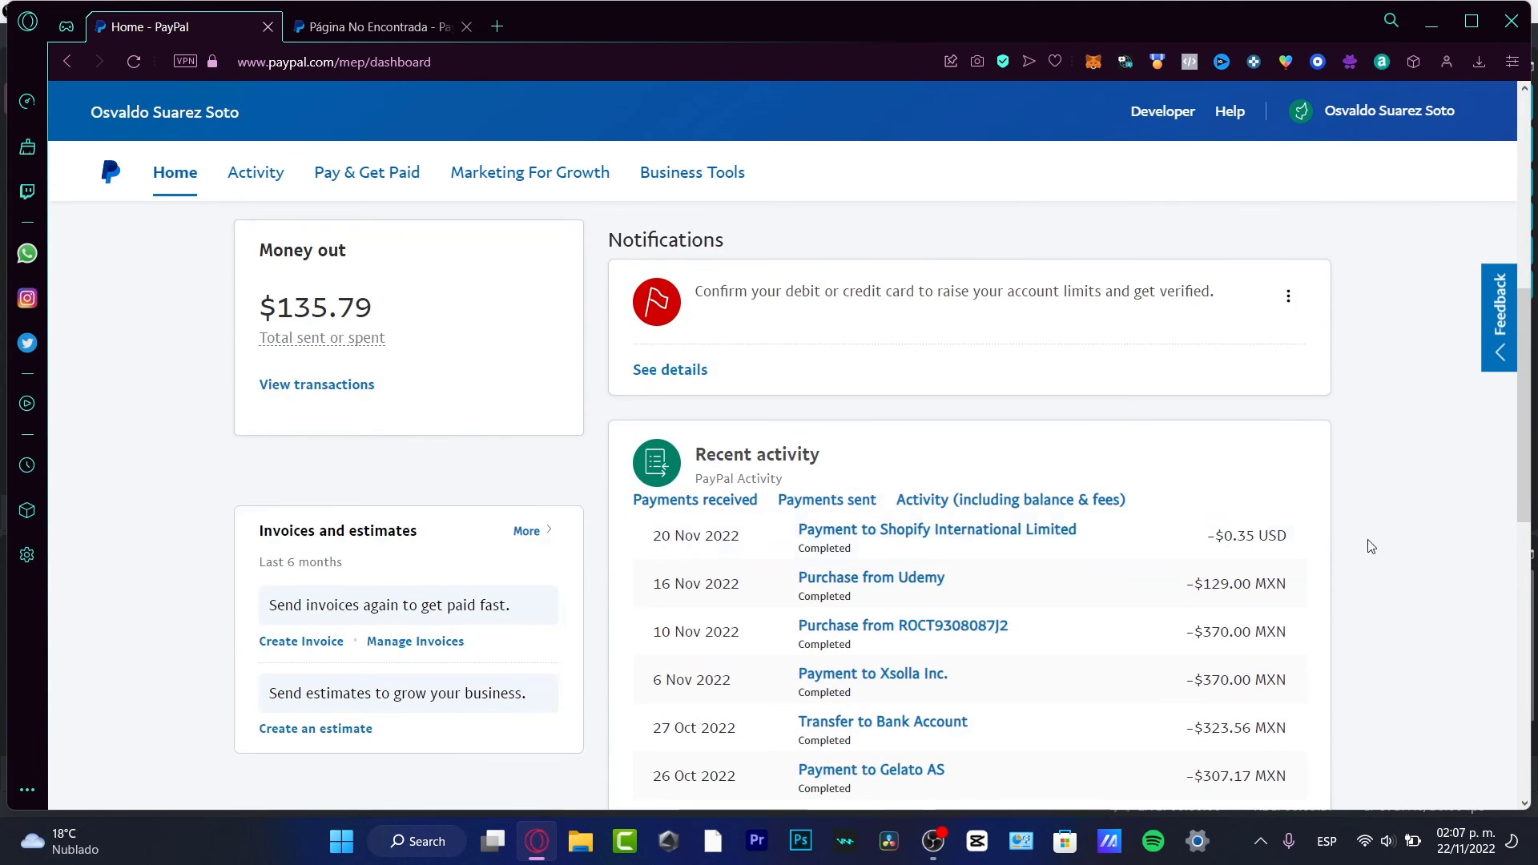
pyautogui.scroll(3, 1185, 569)
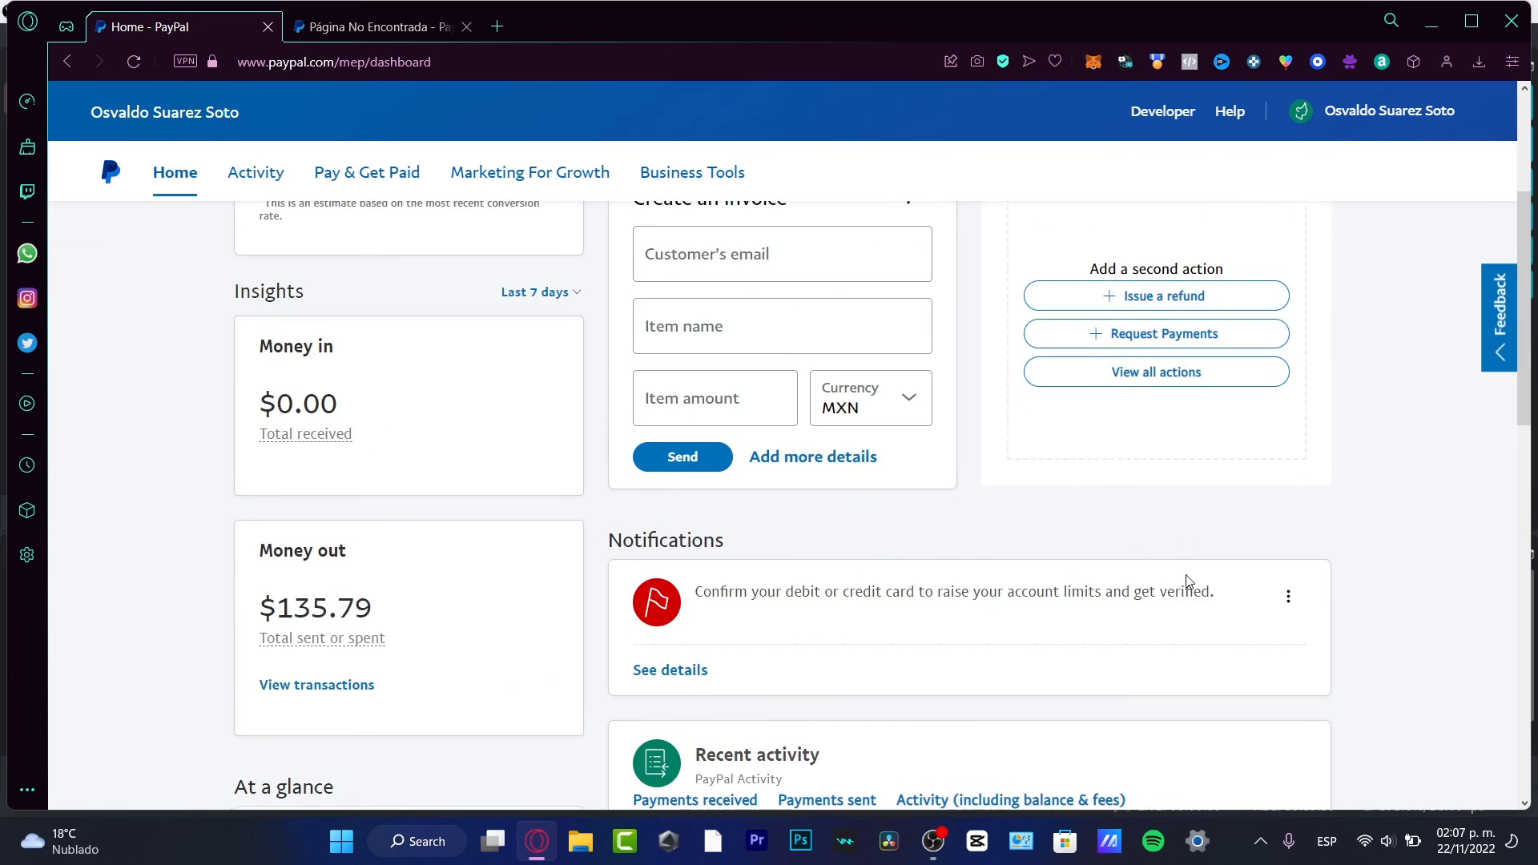
pyautogui.scroll(-8, 1192, 584)
pyautogui.scroll(12, 1146, 473)
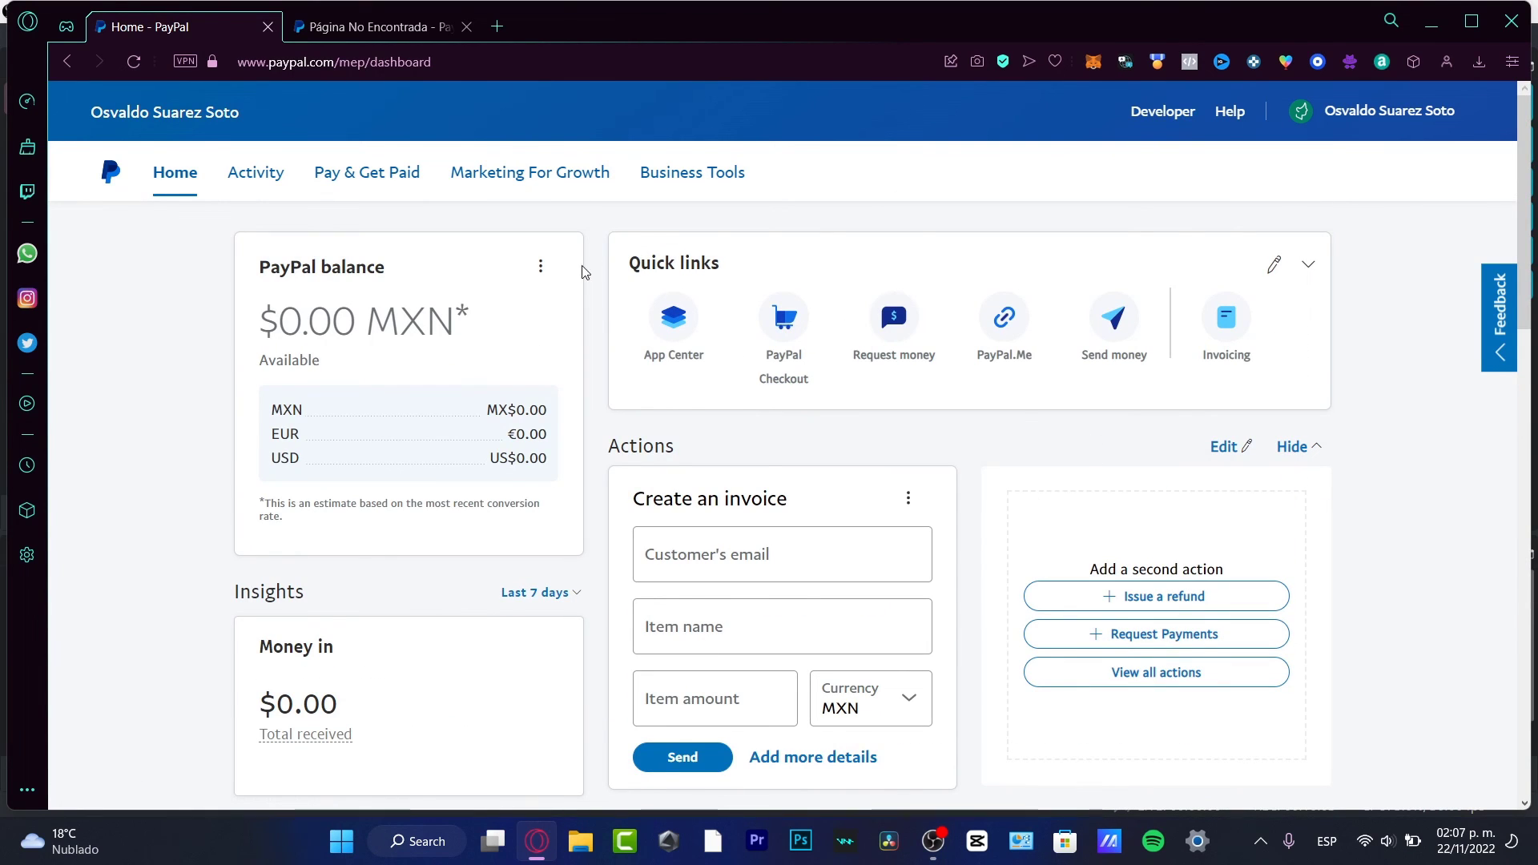
pyautogui.click(540, 266)
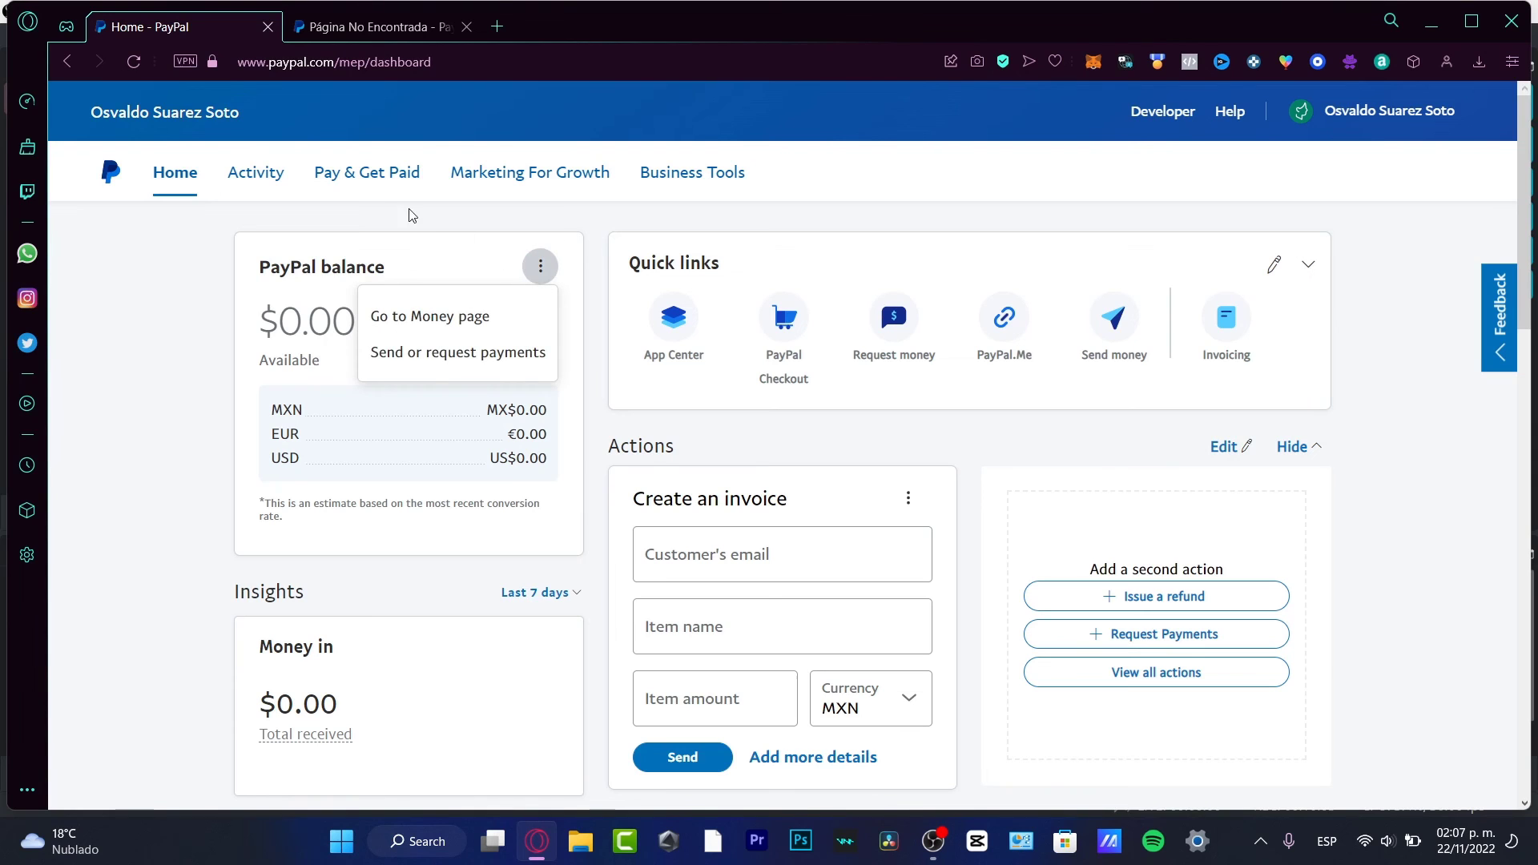
pyautogui.click(383, 176)
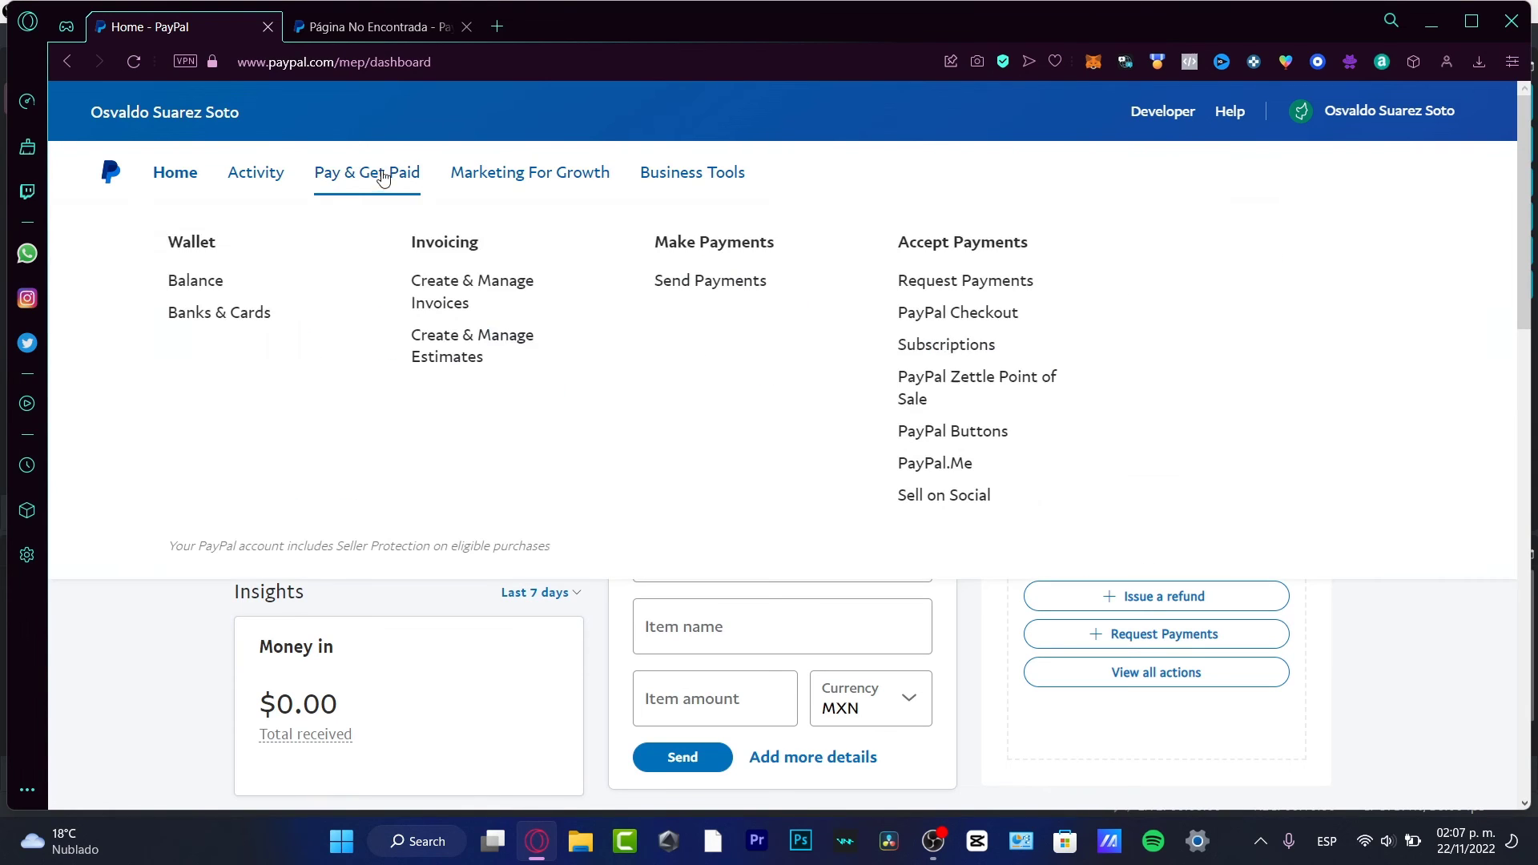
# Step: Go to the Balance page and open the linked Visa credit card's details
pyautogui.click(198, 284)
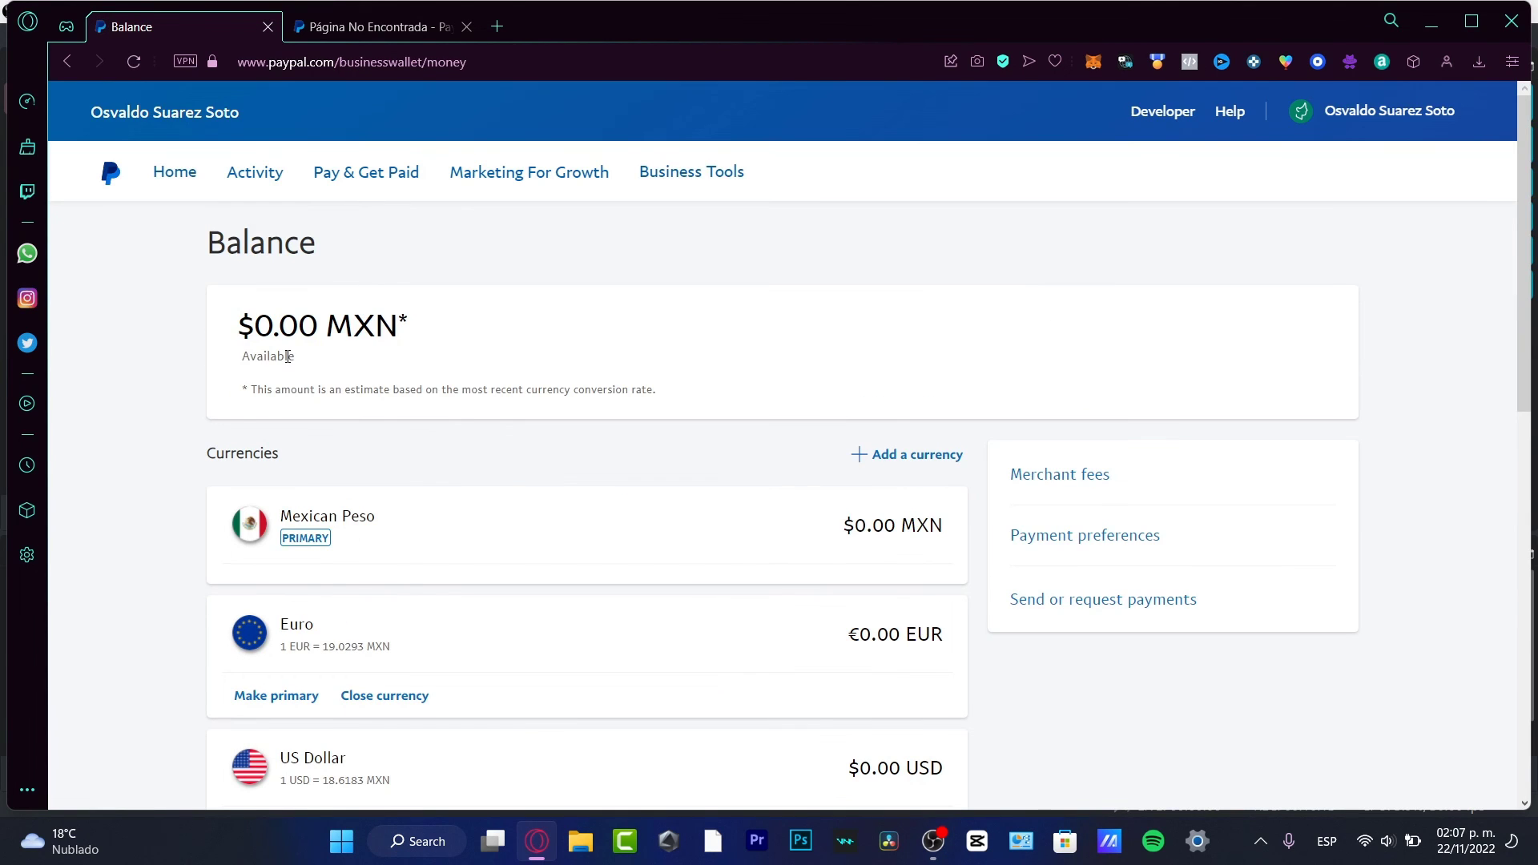
pyautogui.moveTo(298, 324); pyautogui.dragTo(255, 358)
pyautogui.scroll(-10, 967, 487)
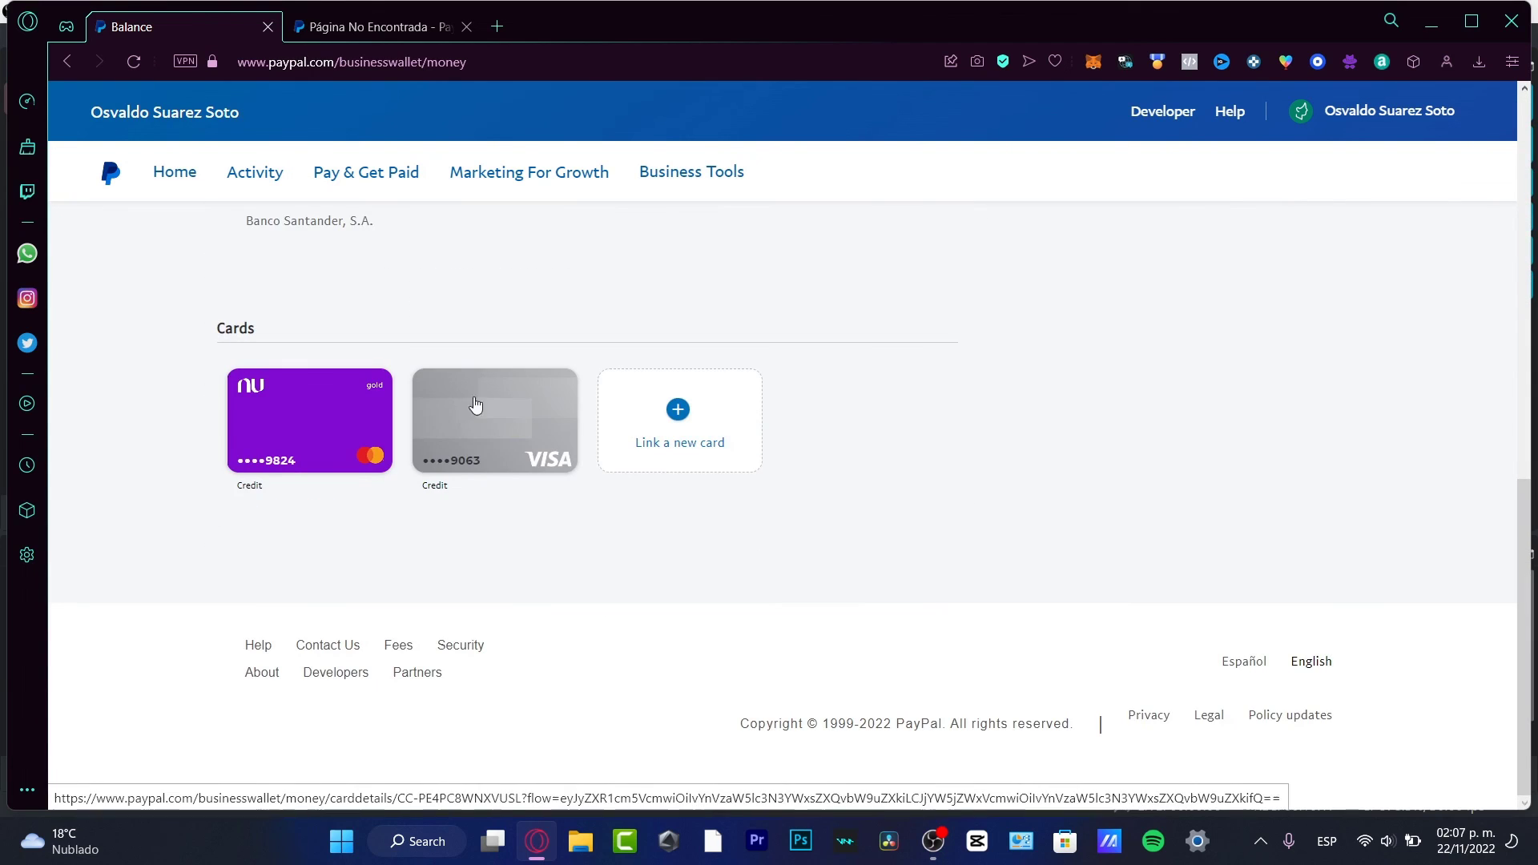
pyautogui.click(577, 463)
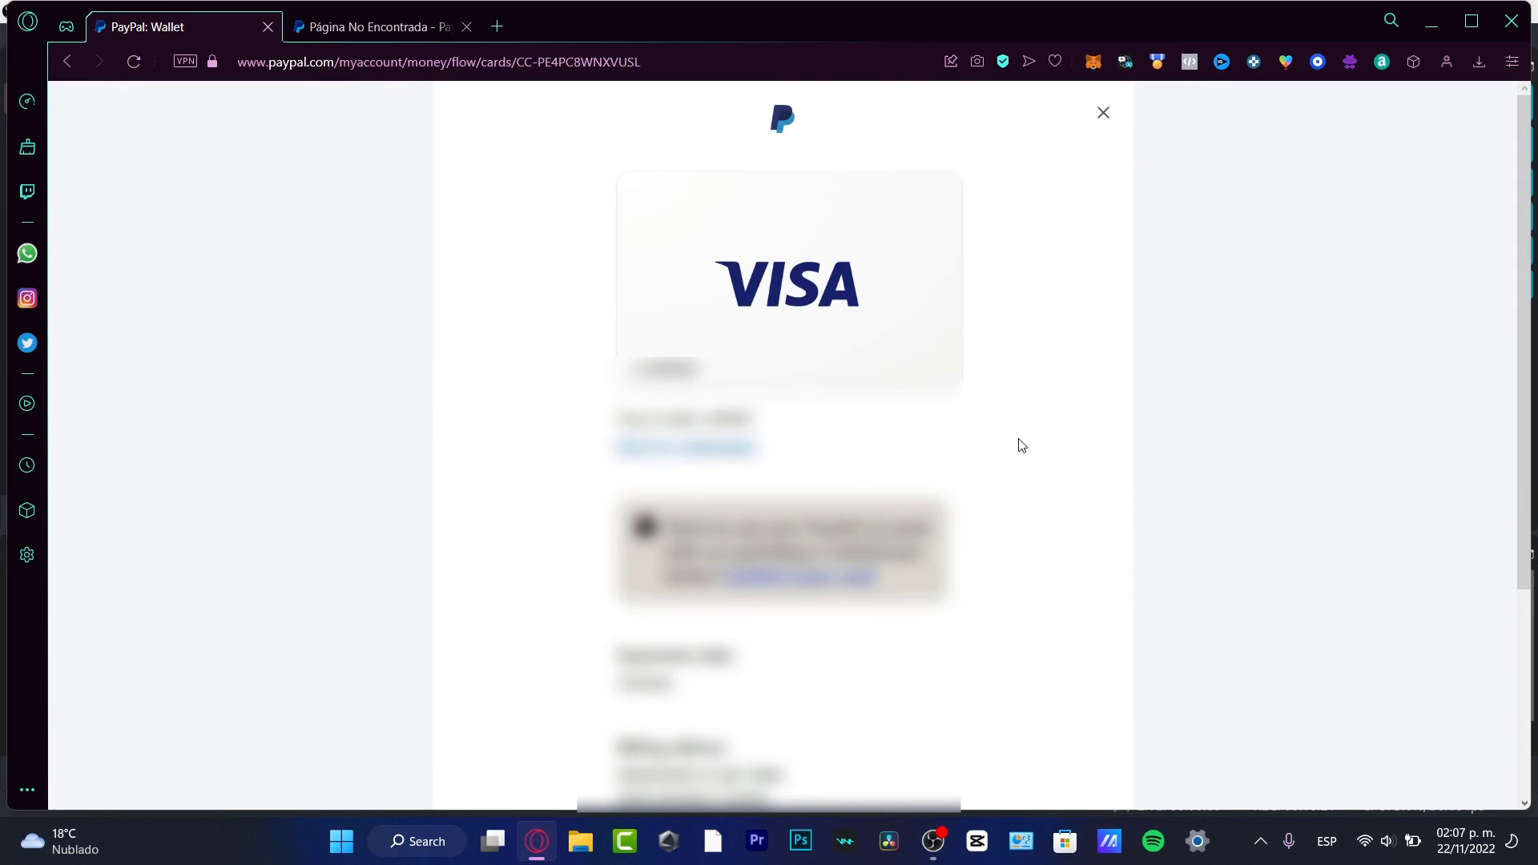
# Step: Read the Visa card details and start the card confirmation from its notice
pyautogui.scroll(-3, 1021, 446)
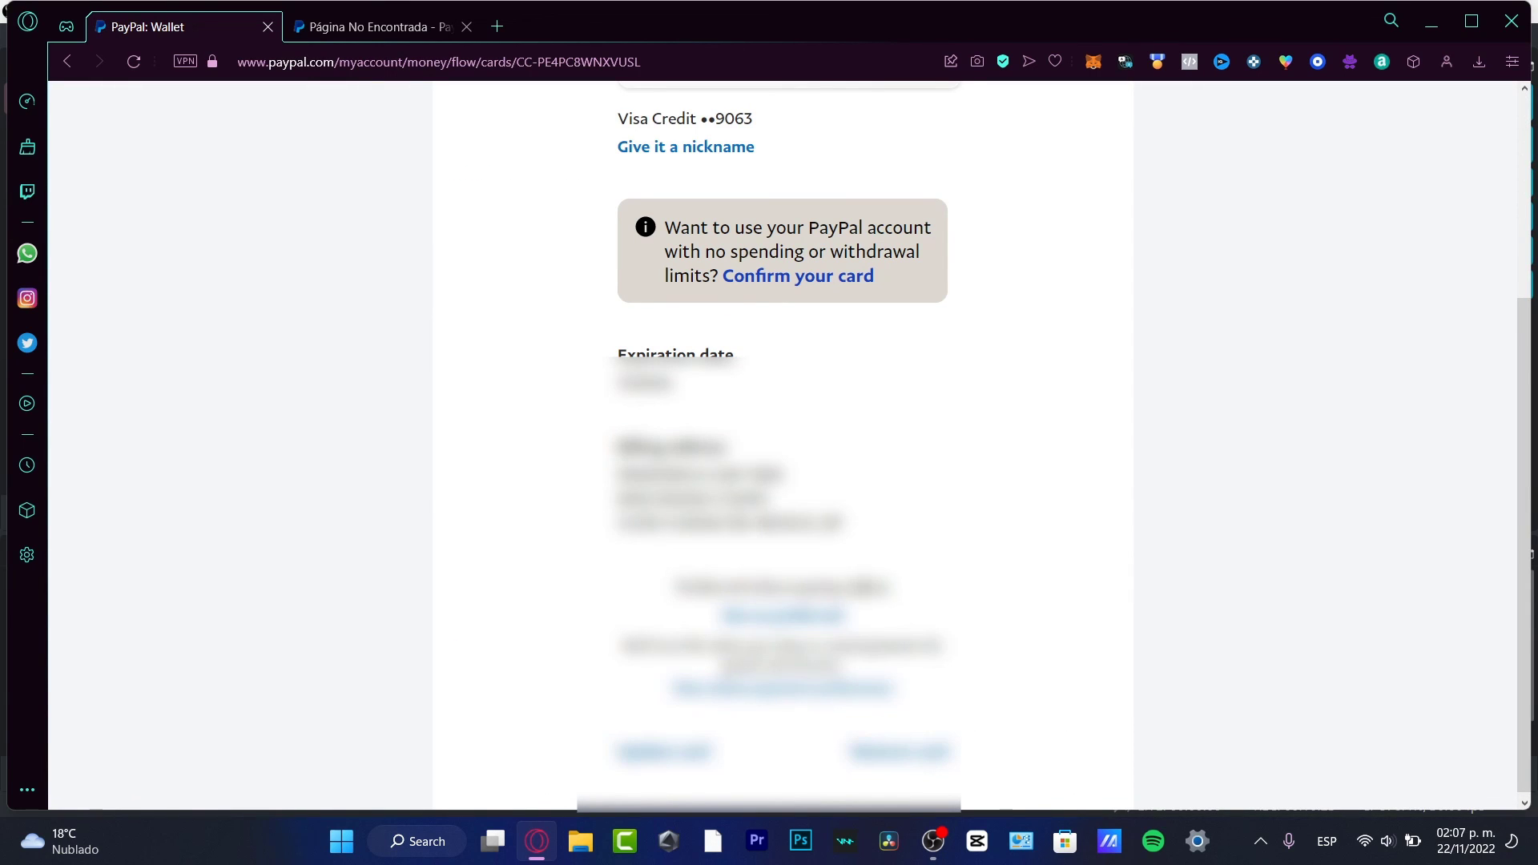
pyautogui.moveTo(695, 607); pyautogui.dragTo(873, 617)
pyautogui.scroll(3, 377, 379)
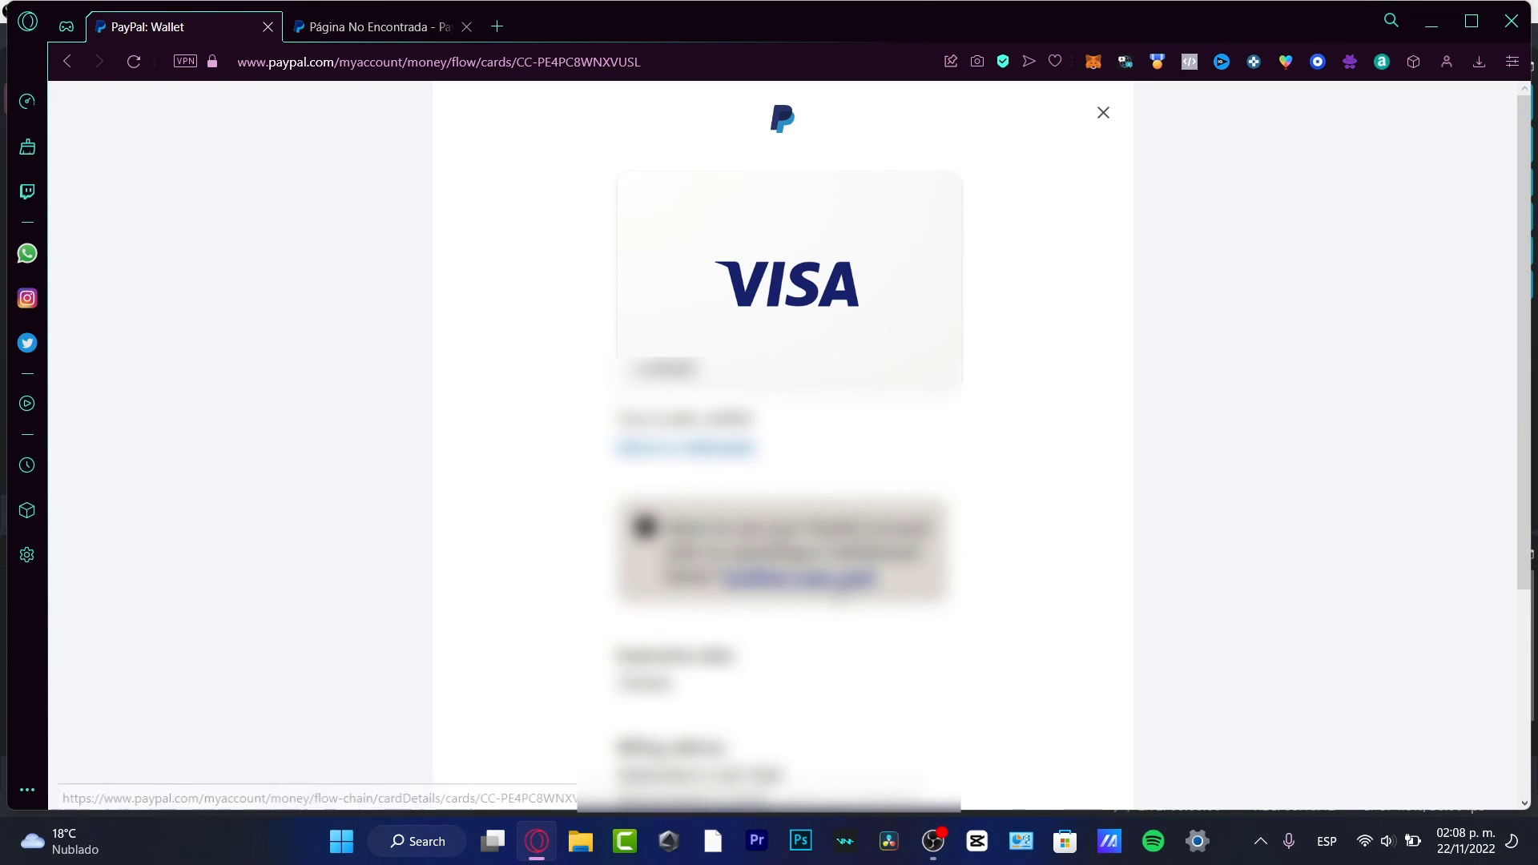
pyautogui.moveTo(741, 527); pyautogui.dragTo(707, 577)
pyautogui.click(801, 578)
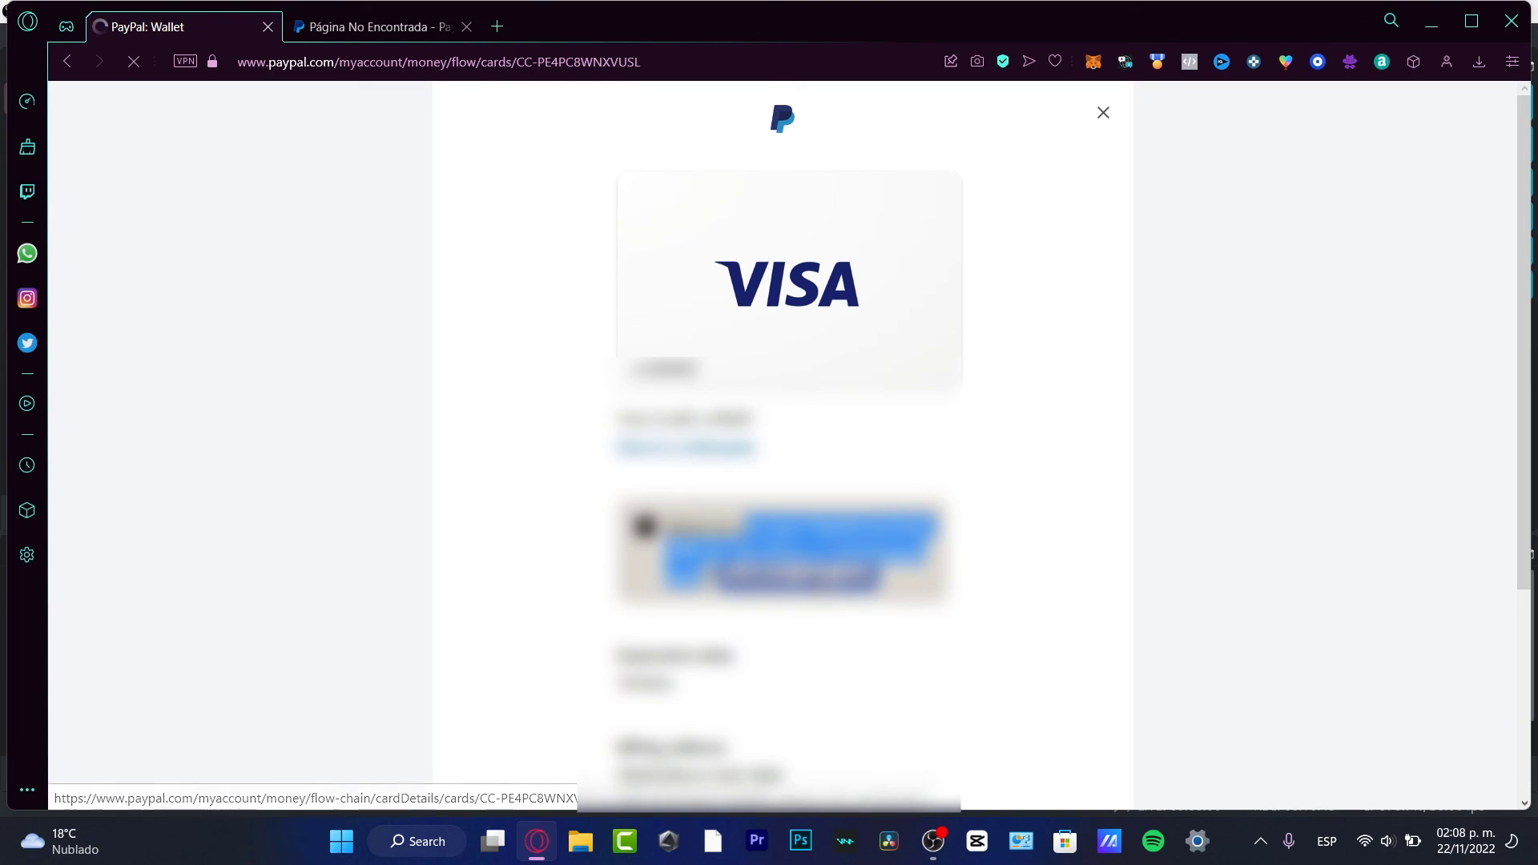